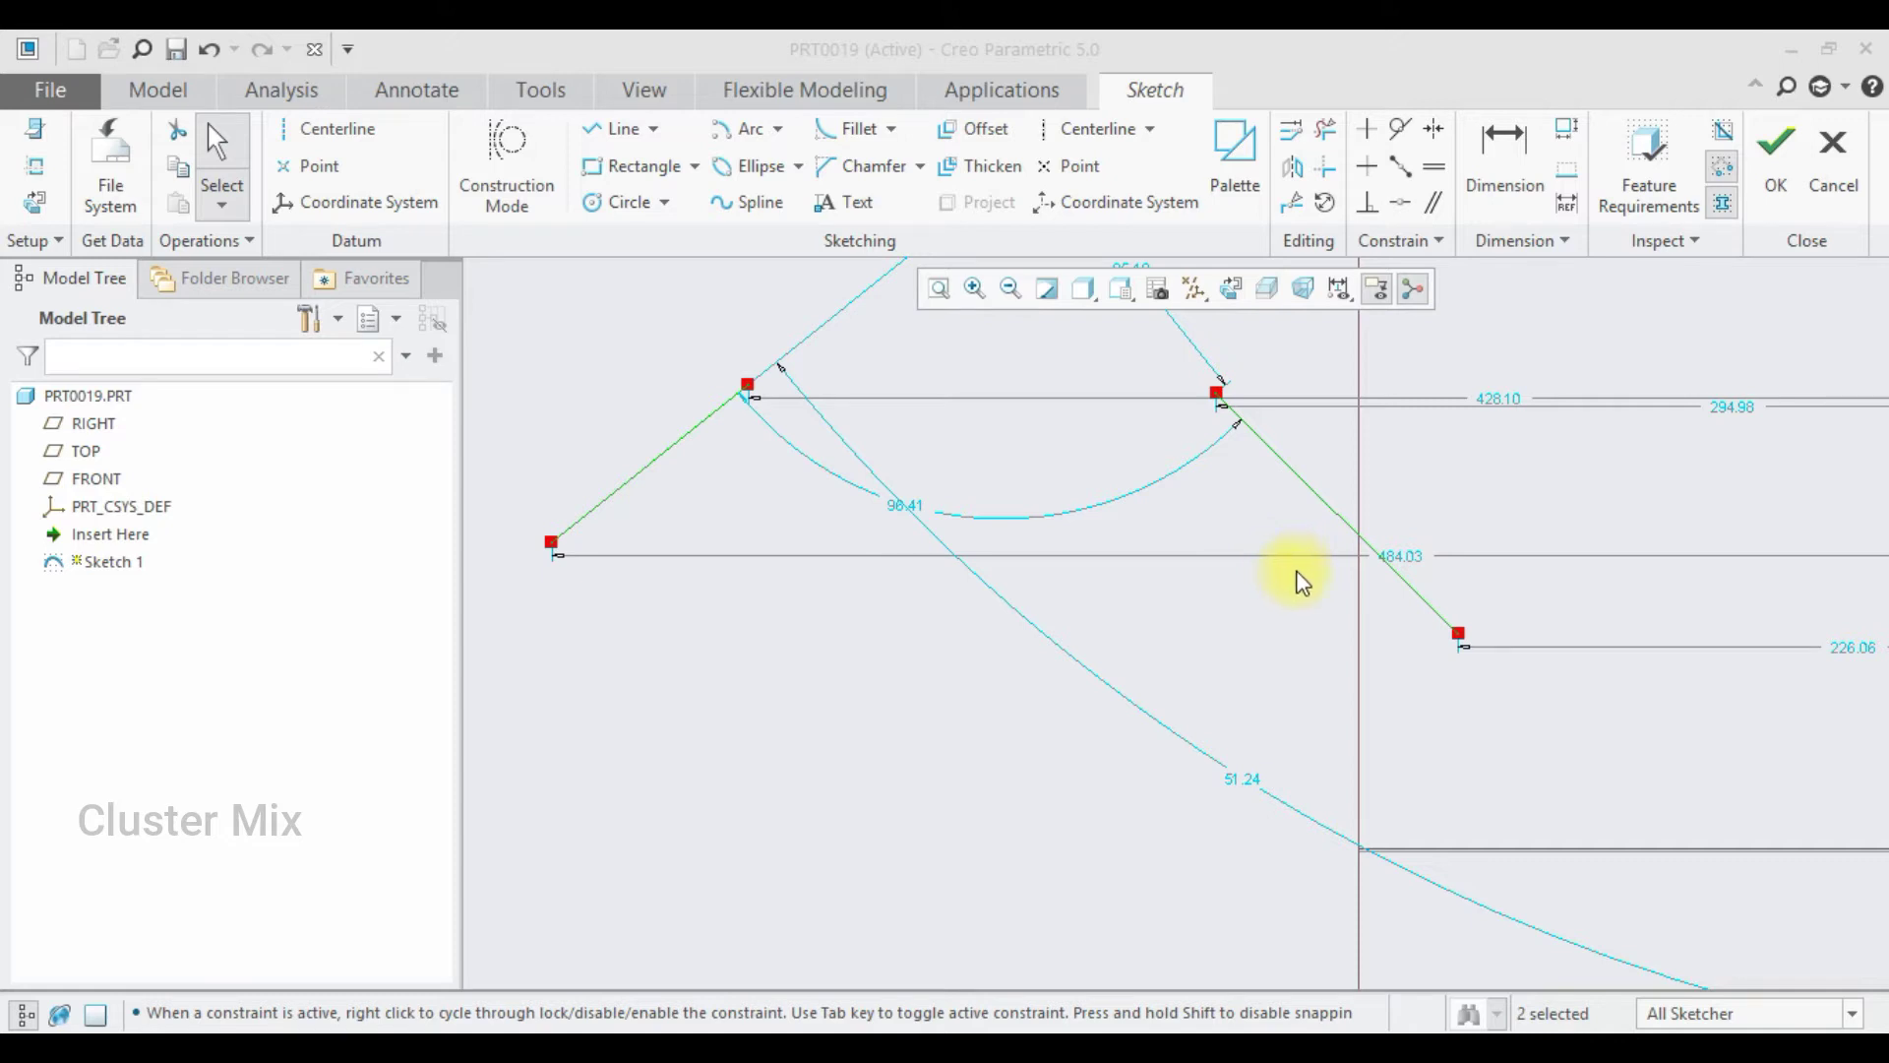
Constrain the short left line vertical, leaving it dimensioned 24.36.
left_click(1366, 136)
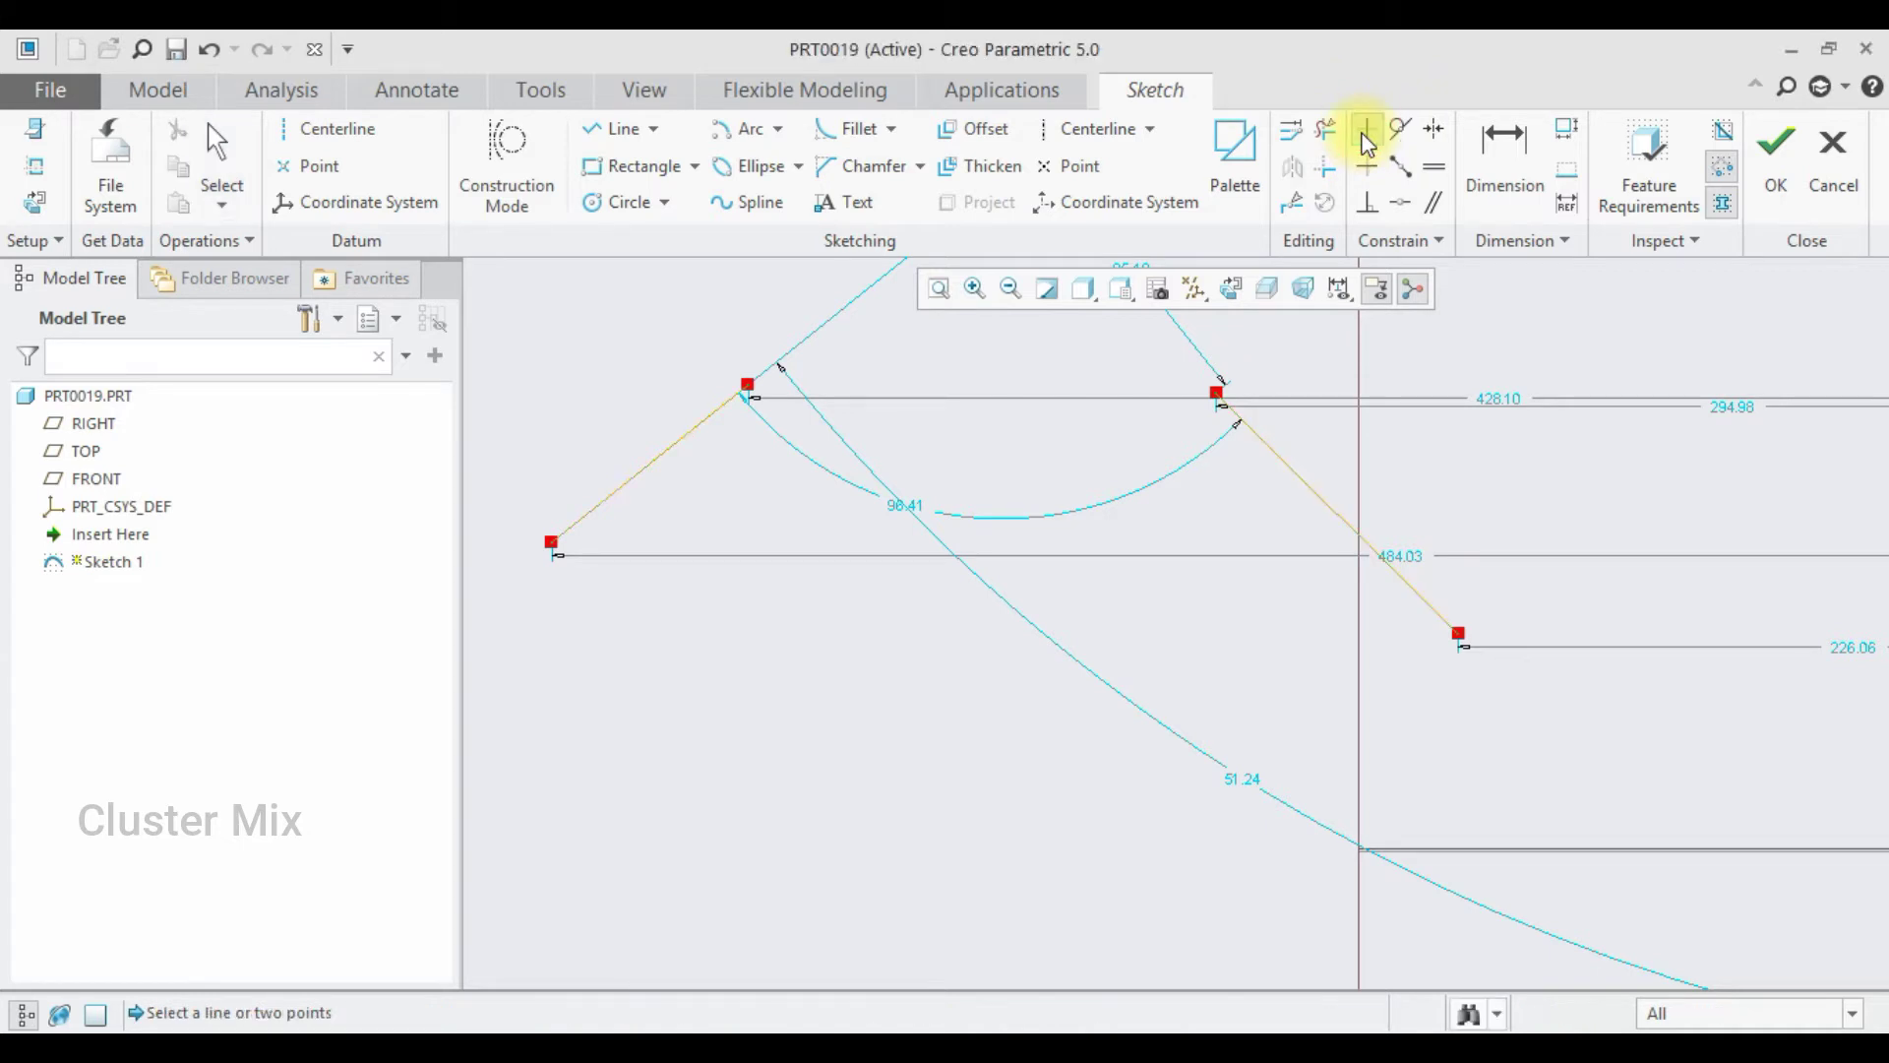
left_click(675, 453)
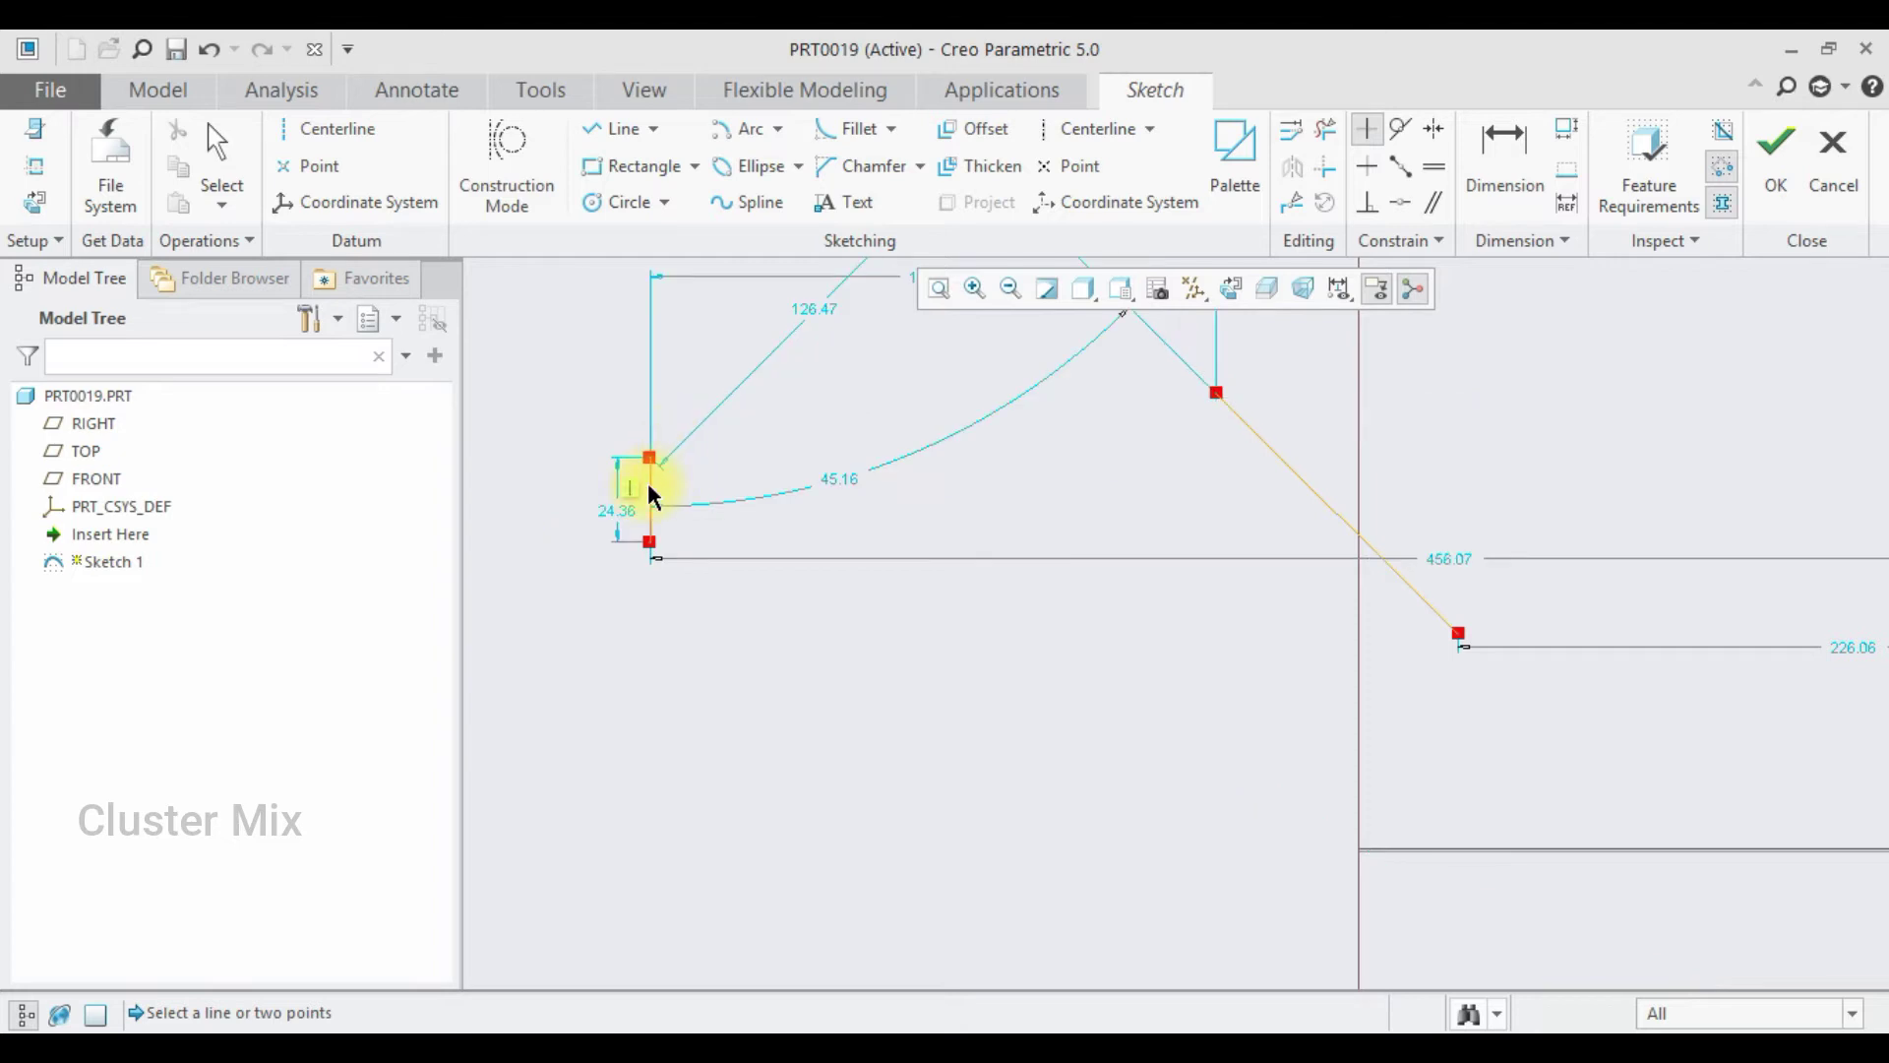
scroll(610, 492, "up", 8)
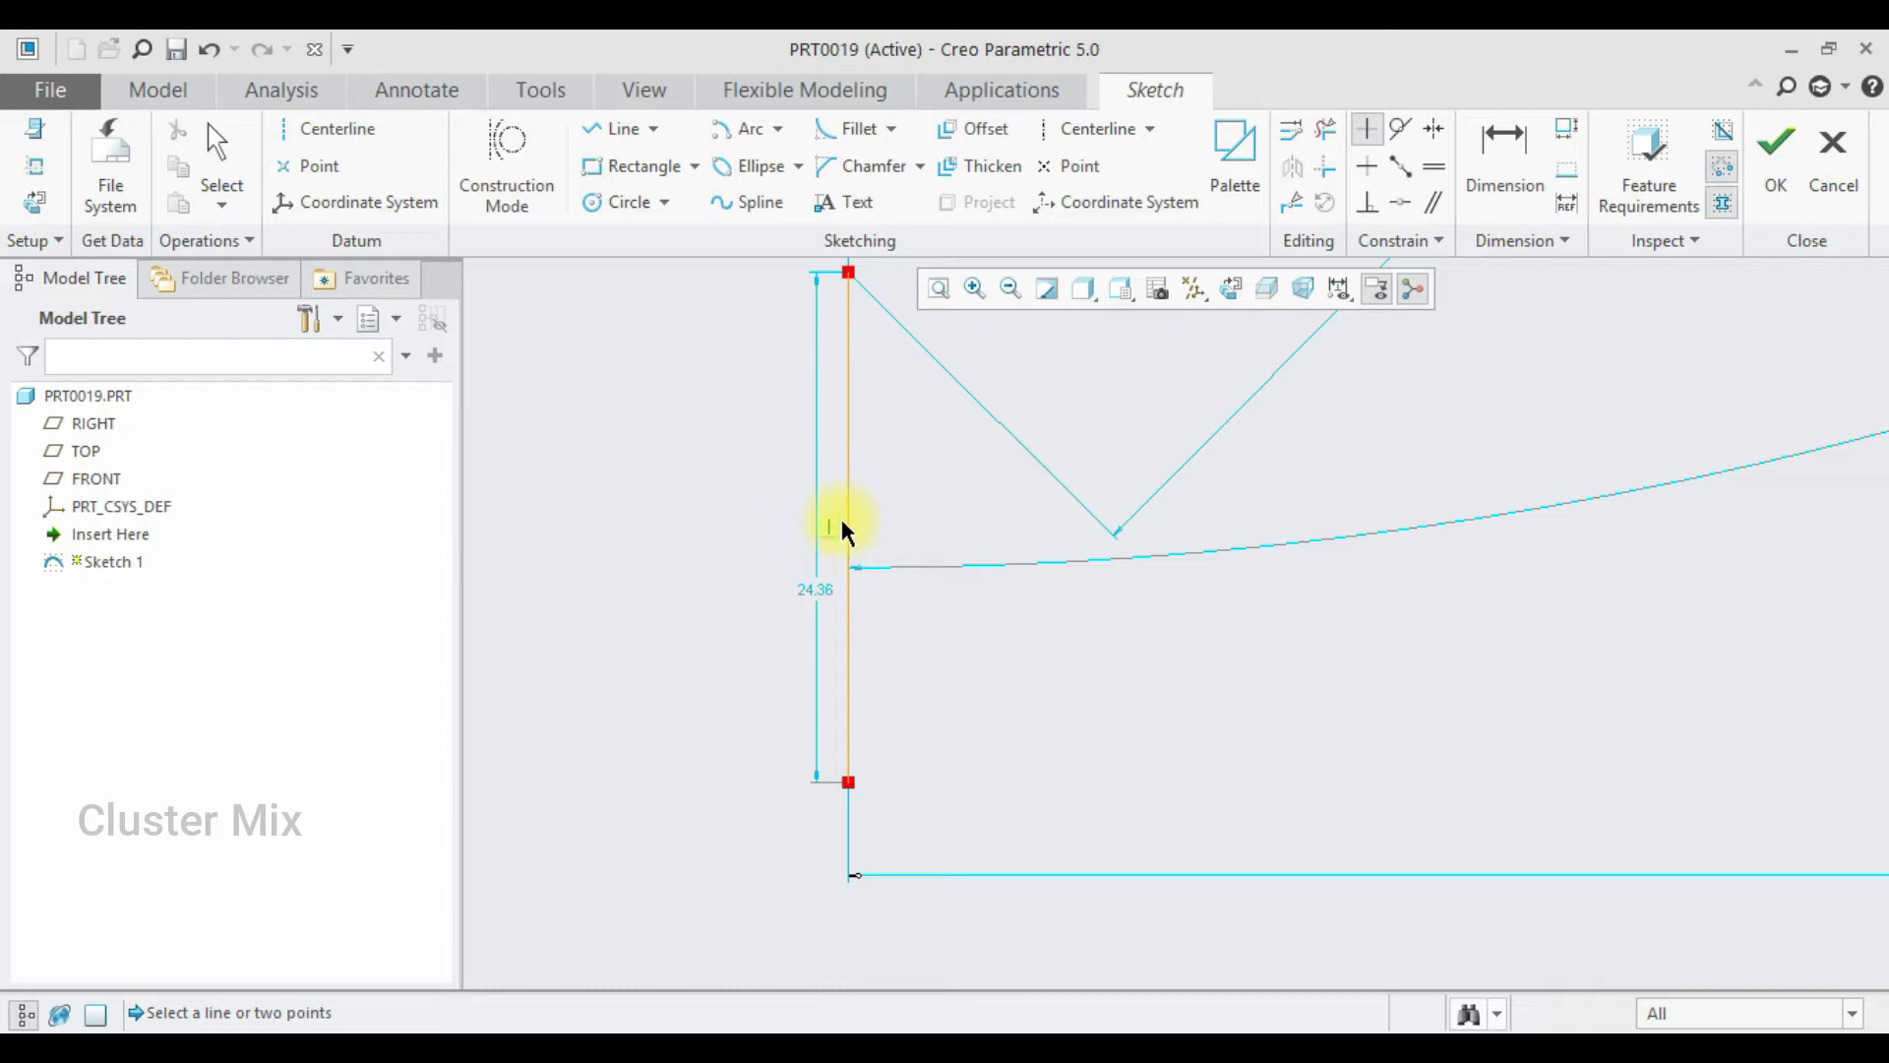
scroll(897, 629, "down", 8)
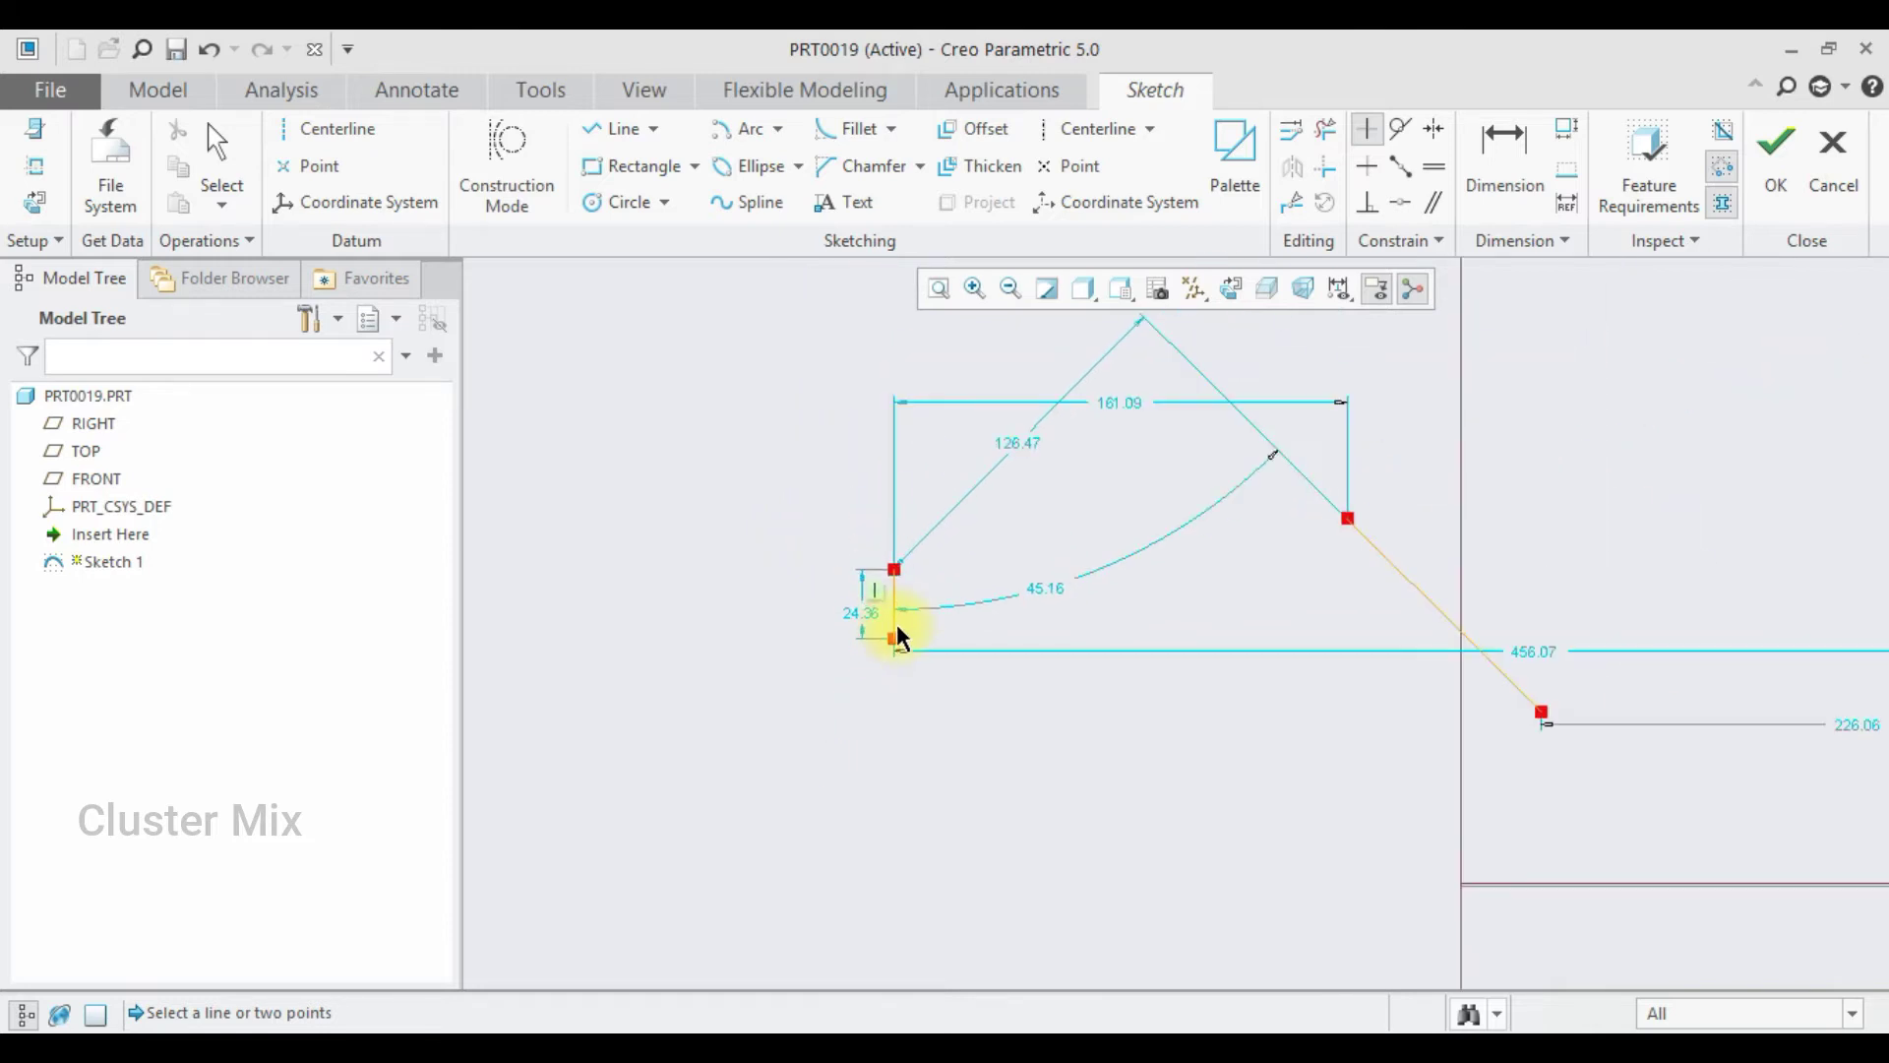
scroll(1446, 571, "up", 2)
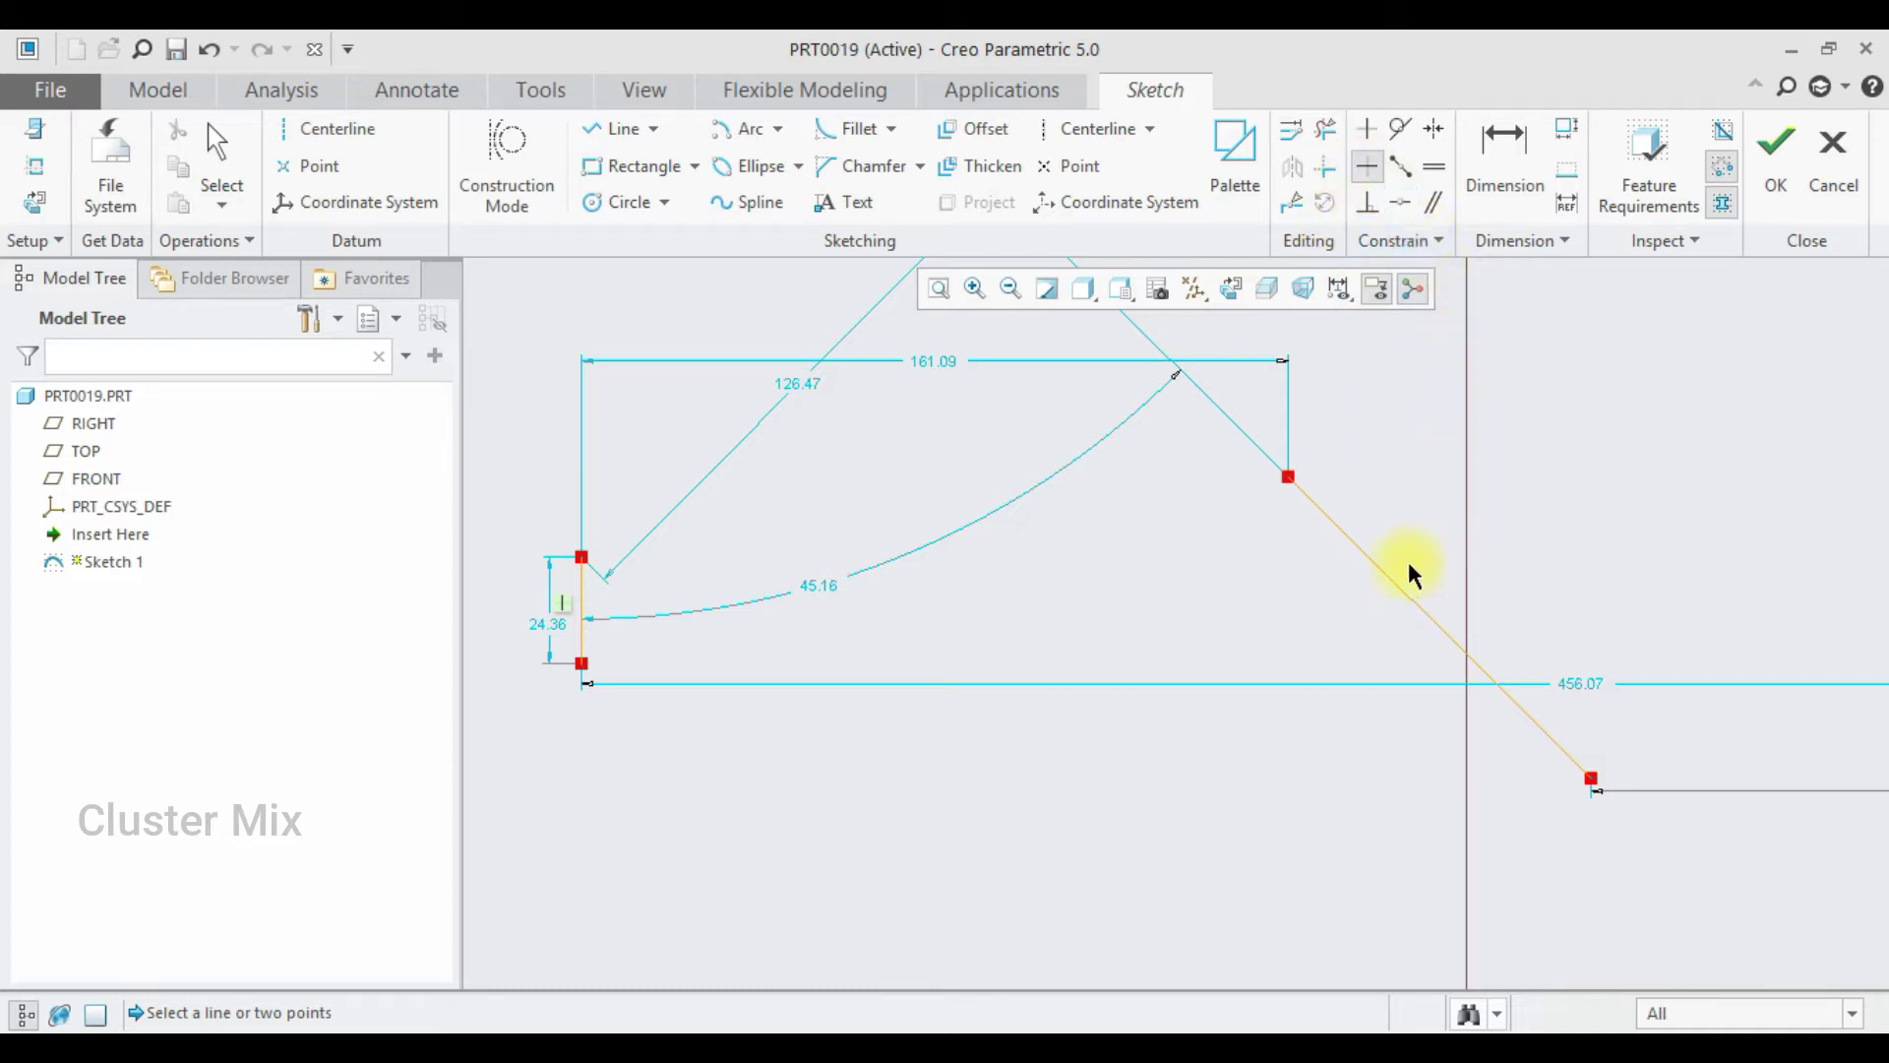
left_click(1389, 580)
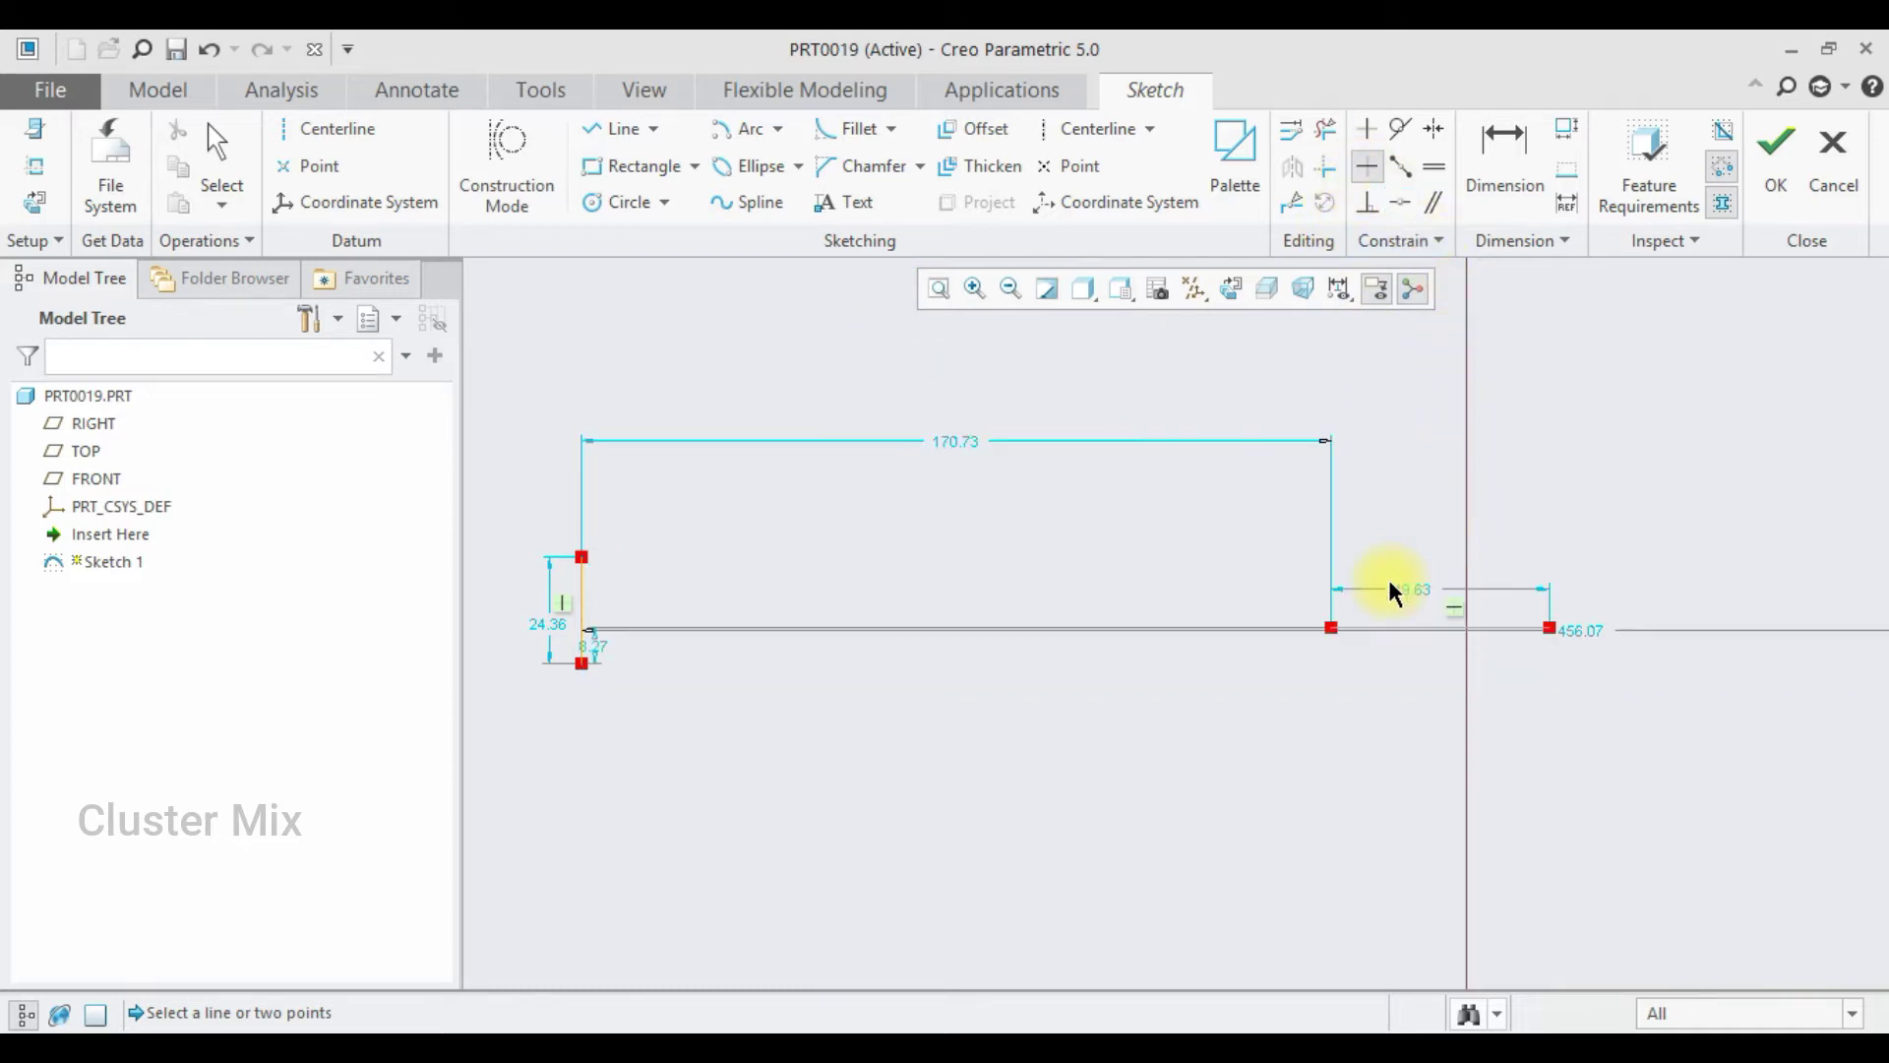
scroll(1452, 615, "up", 4)
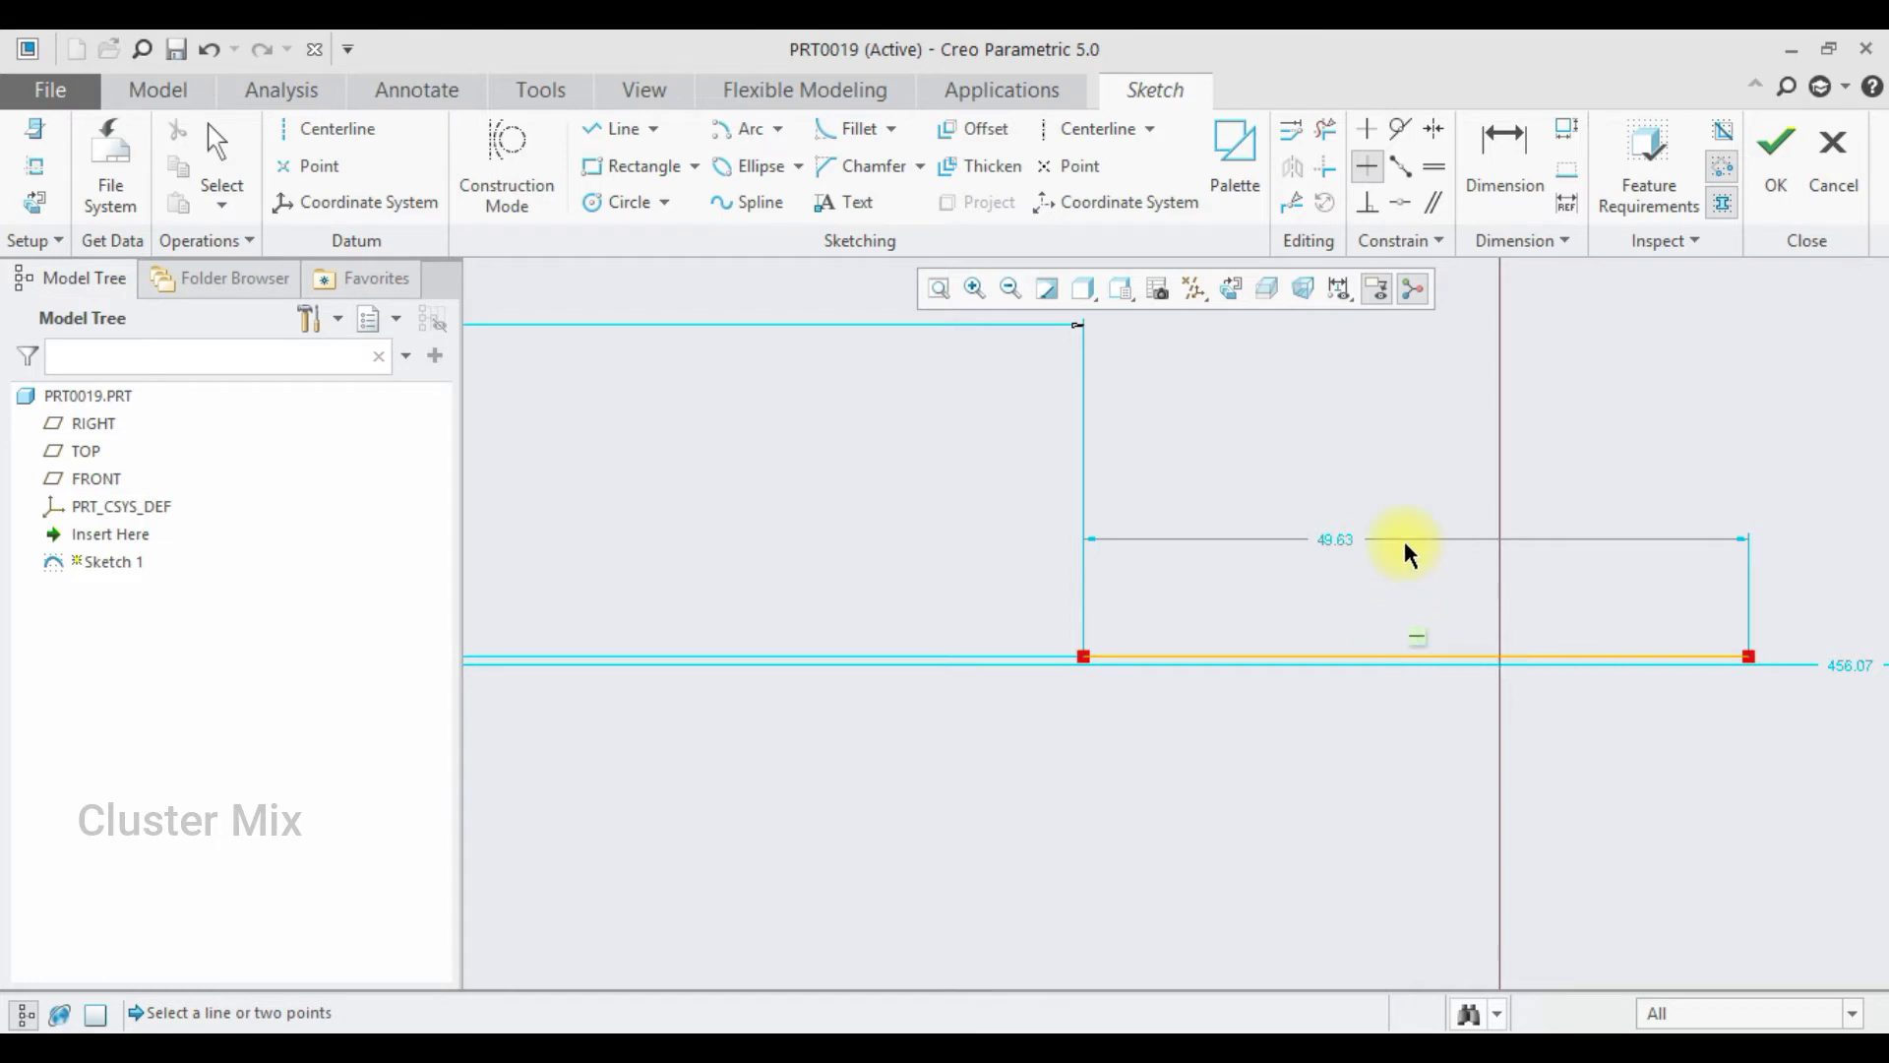
scroll(1137, 635, "down", 3)
scroll(1139, 646, "down", 3)
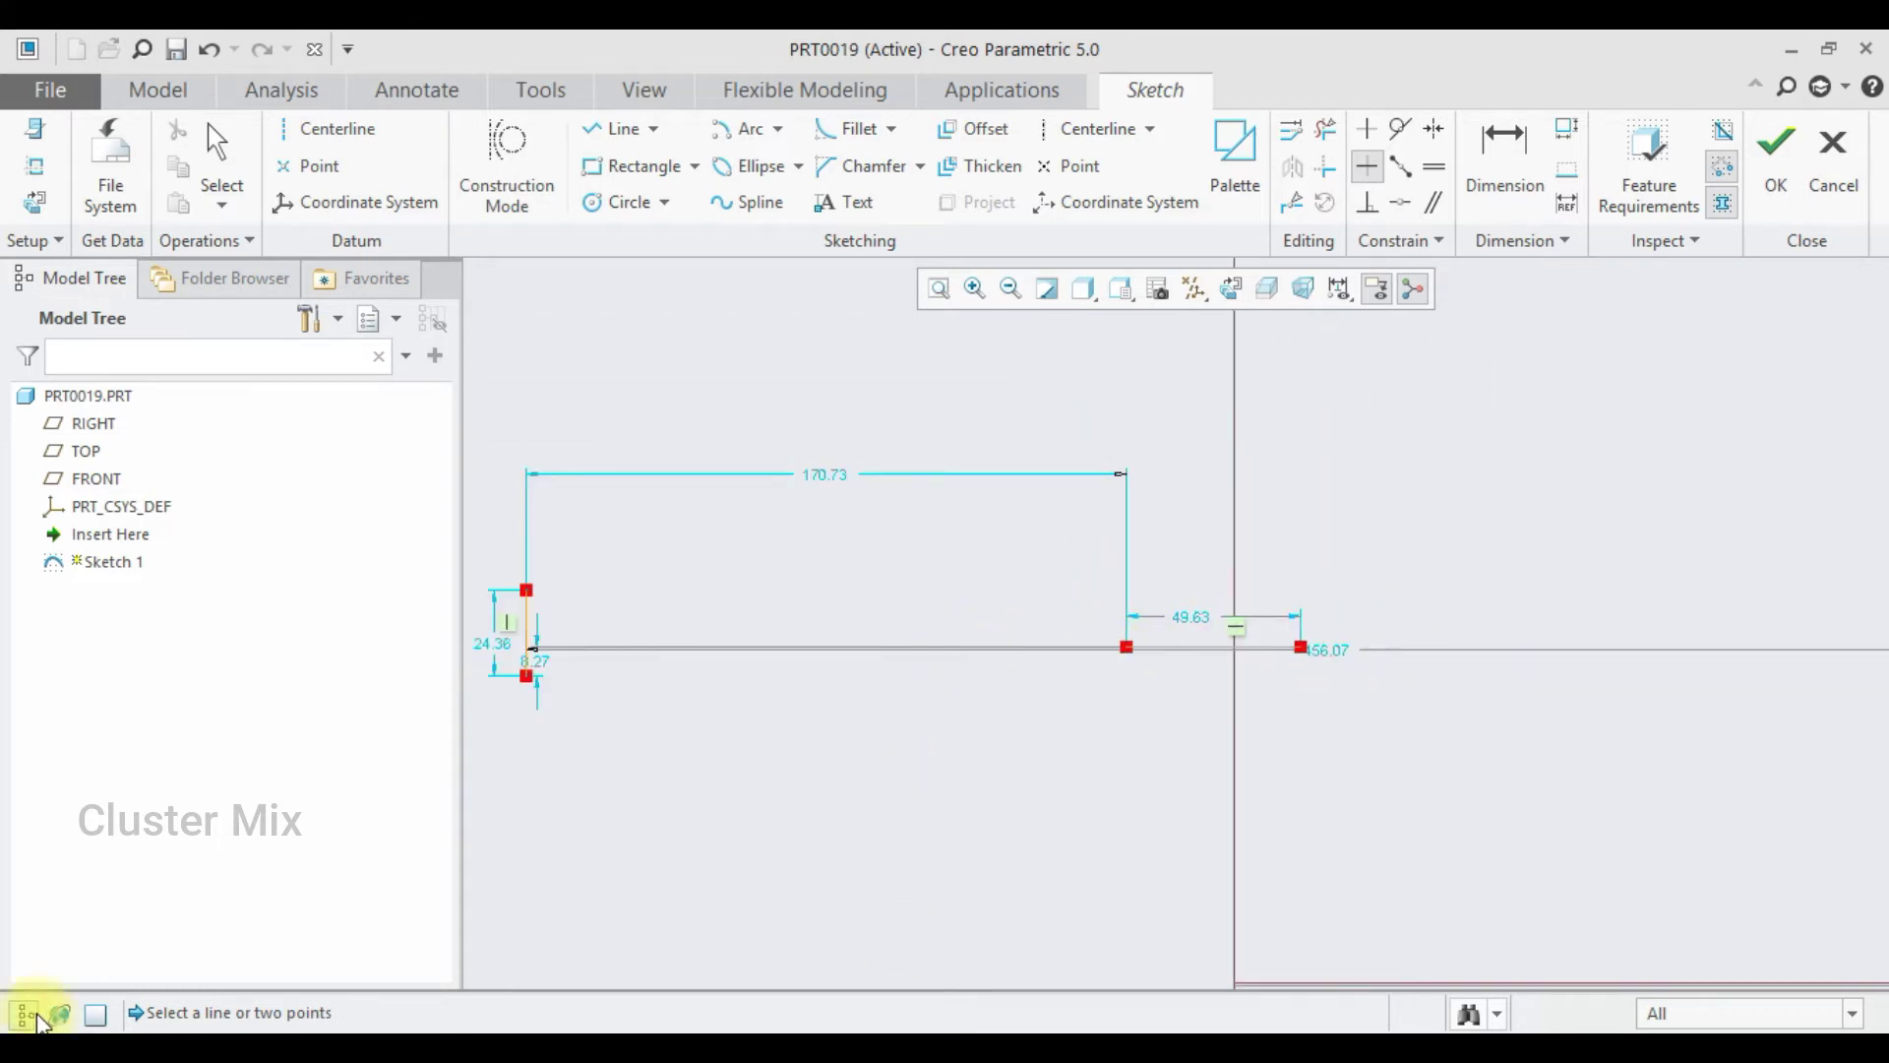
key("ctrl+z")
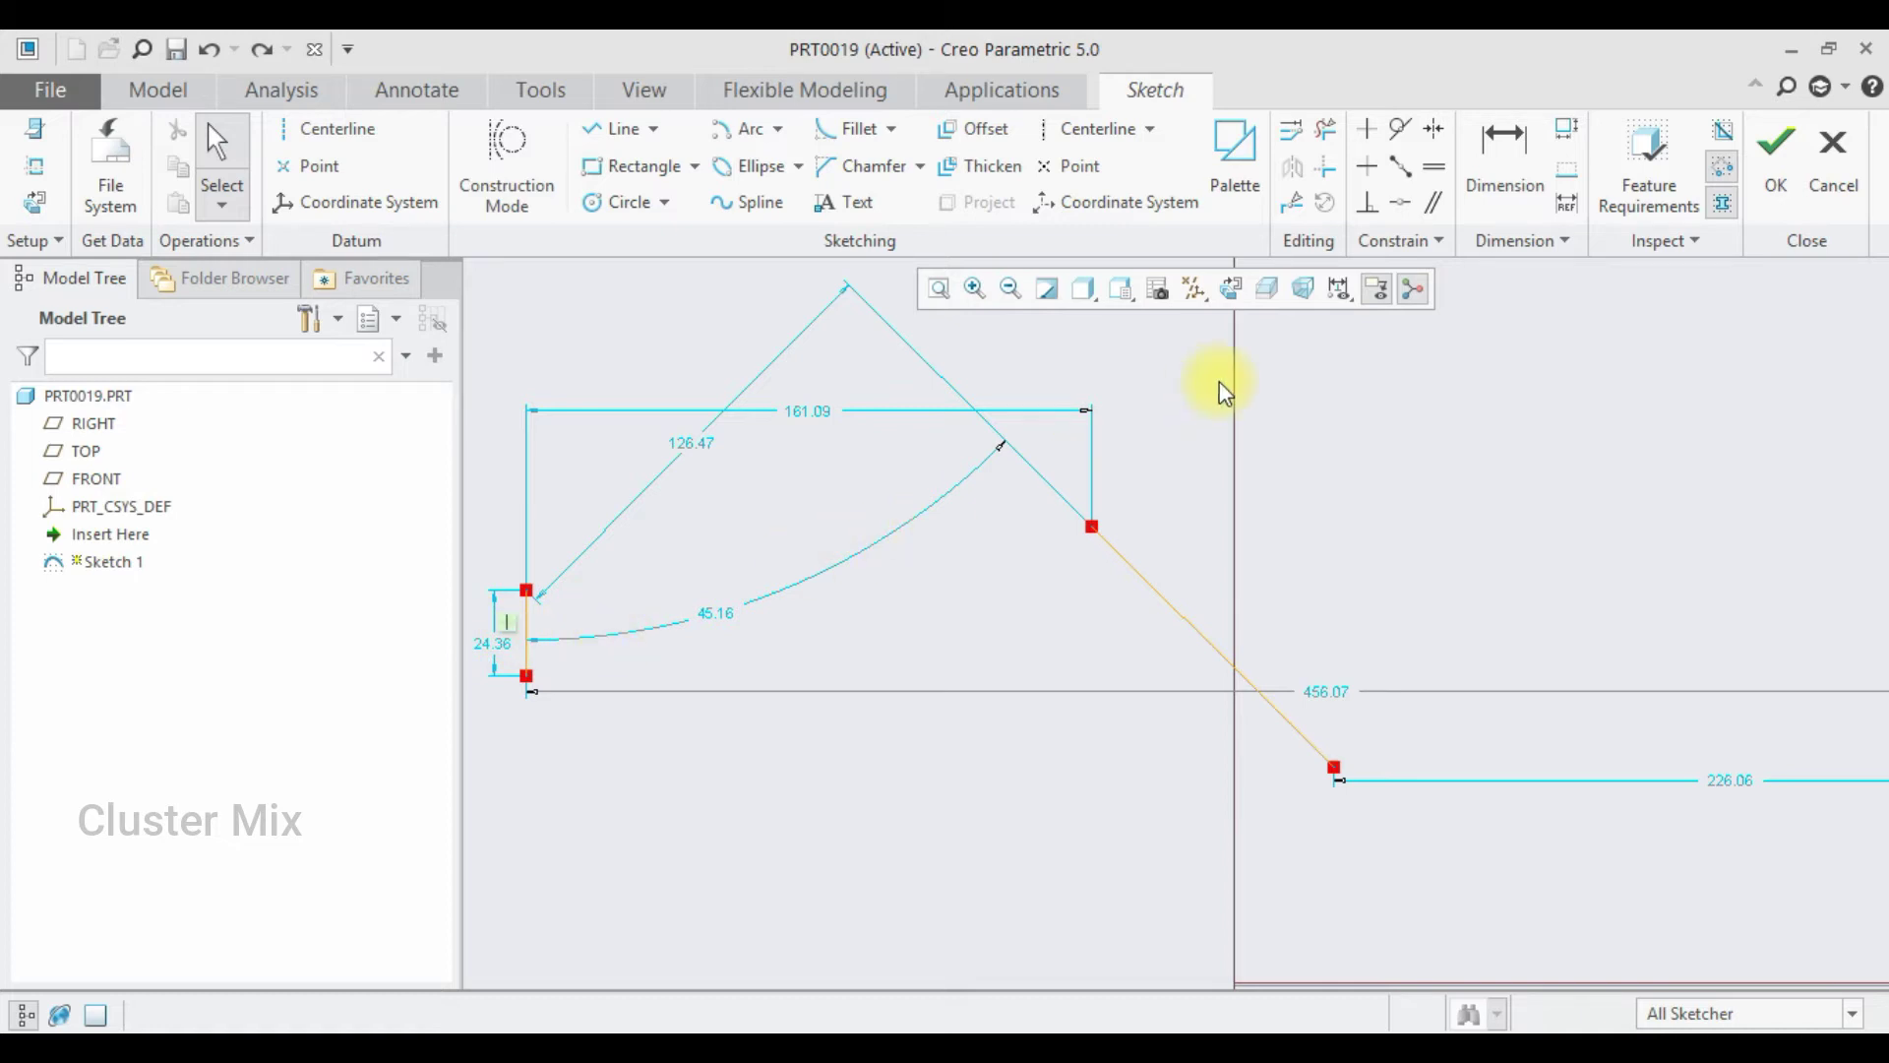
left_click(1366, 205)
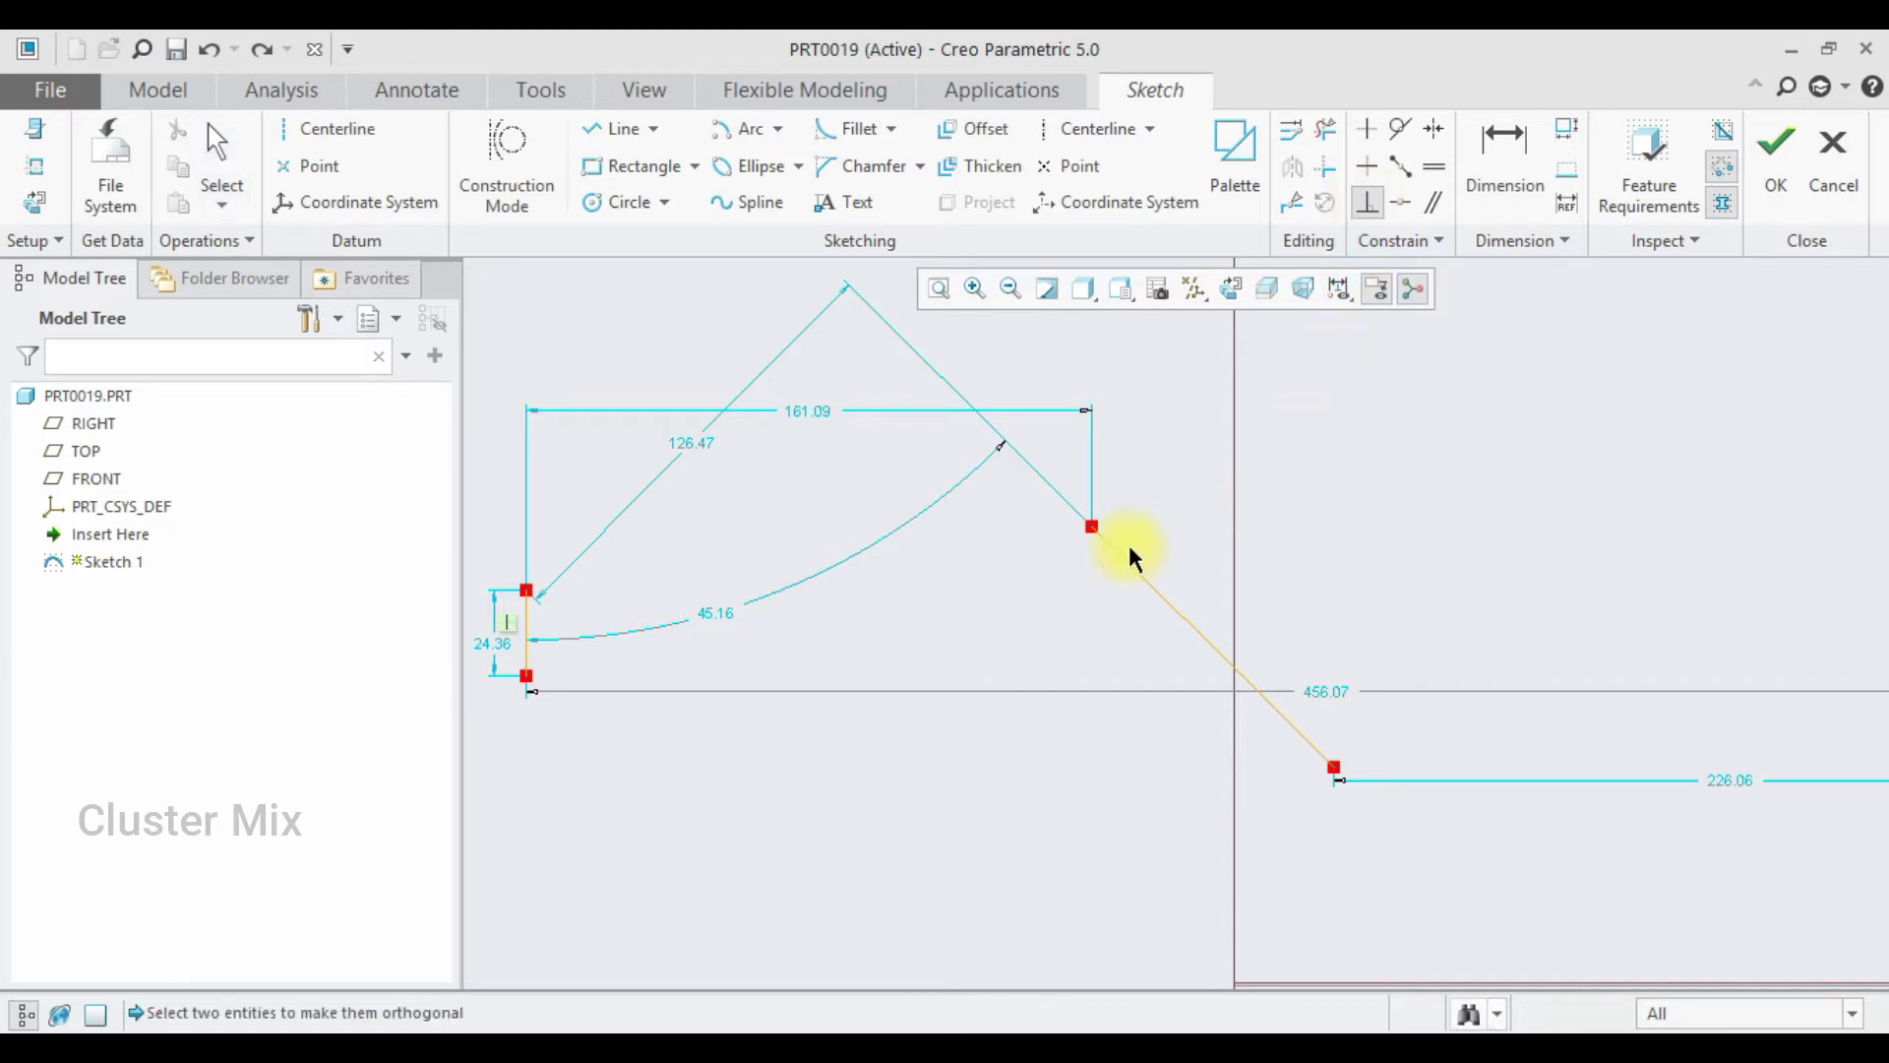
left_click(528, 626)
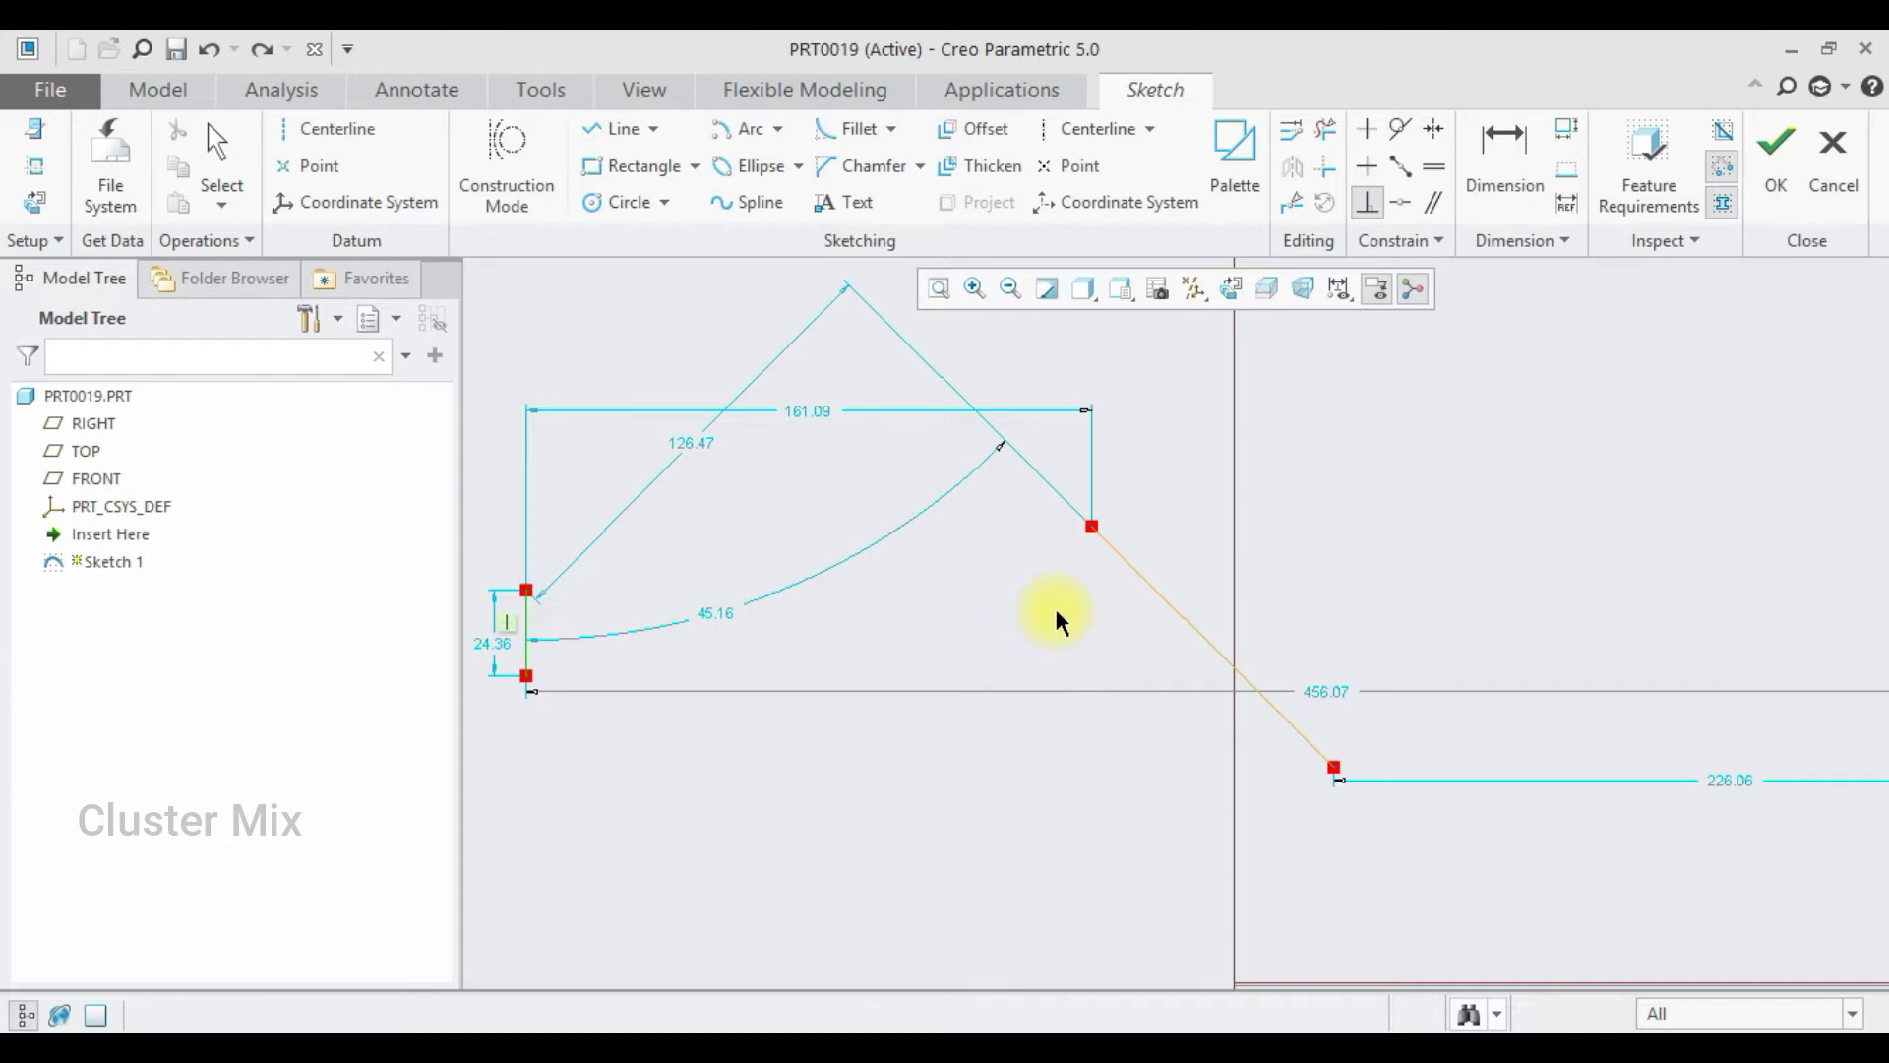
left_click(1155, 587)
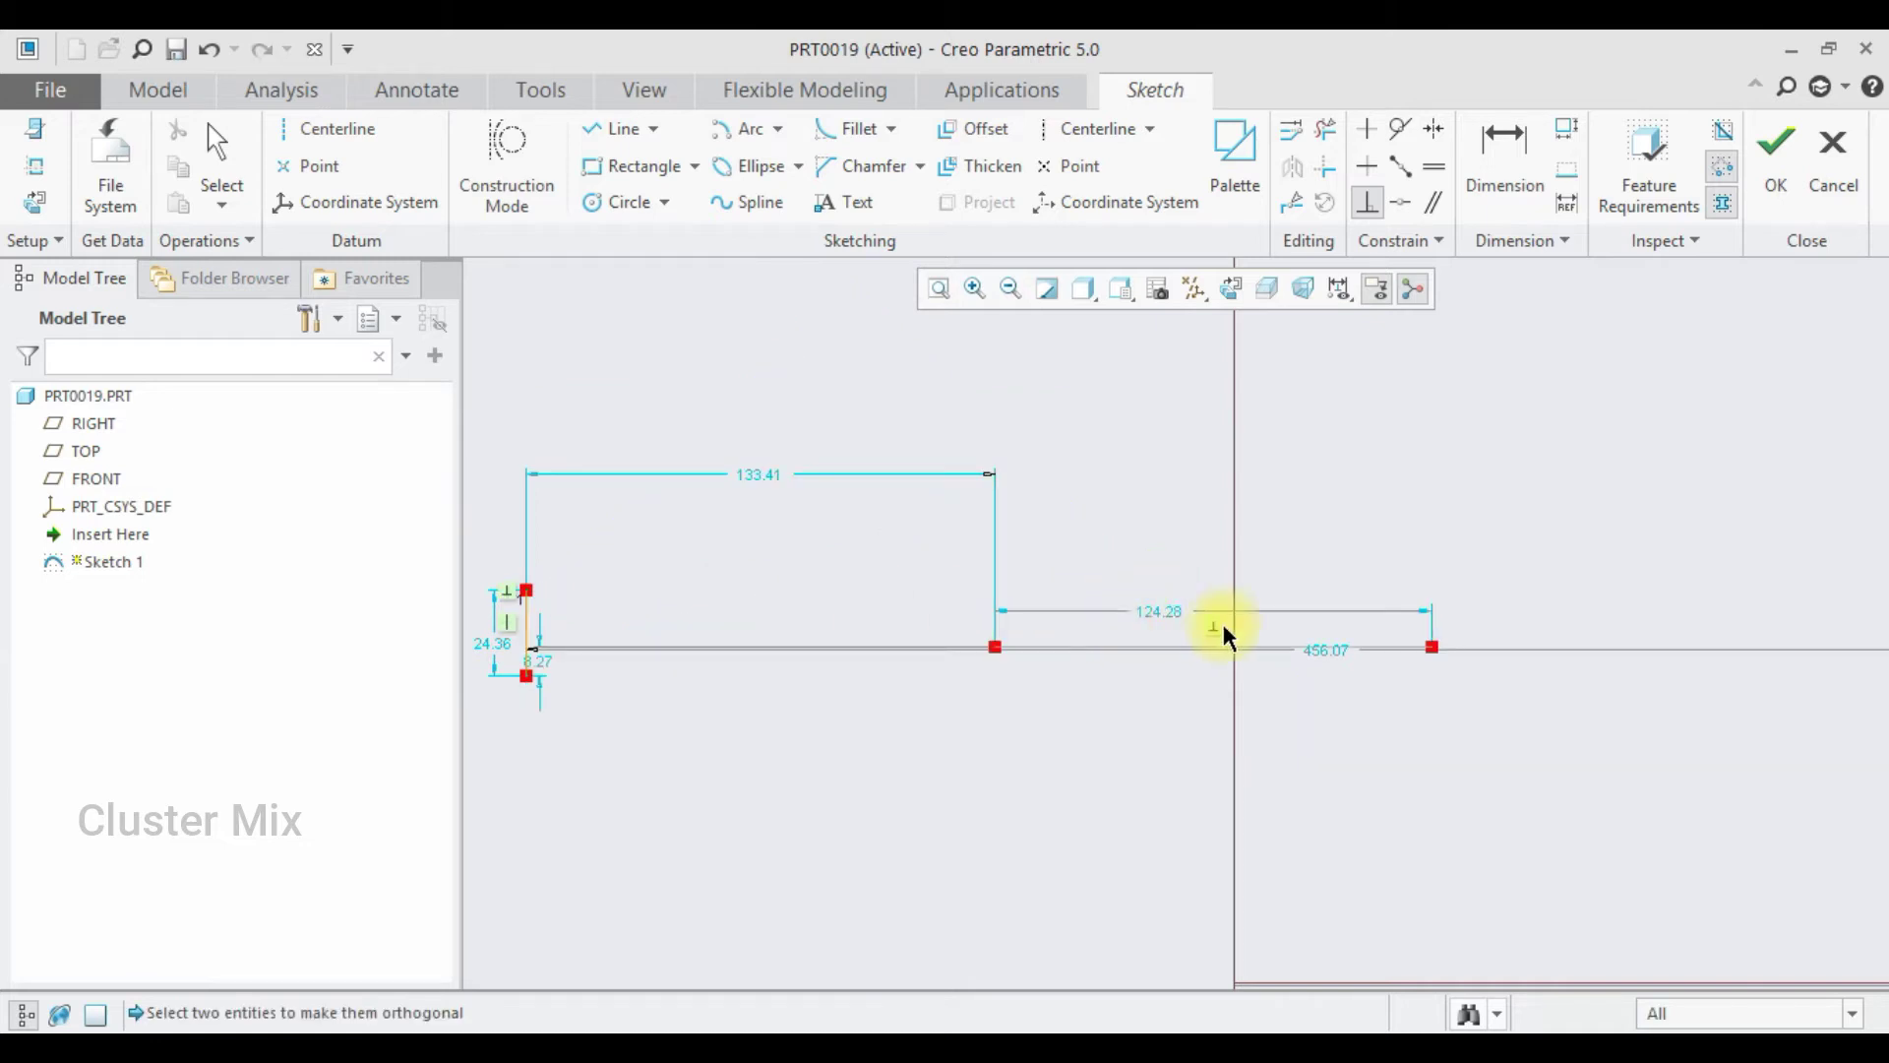
scroll(1216, 630, "up", 5)
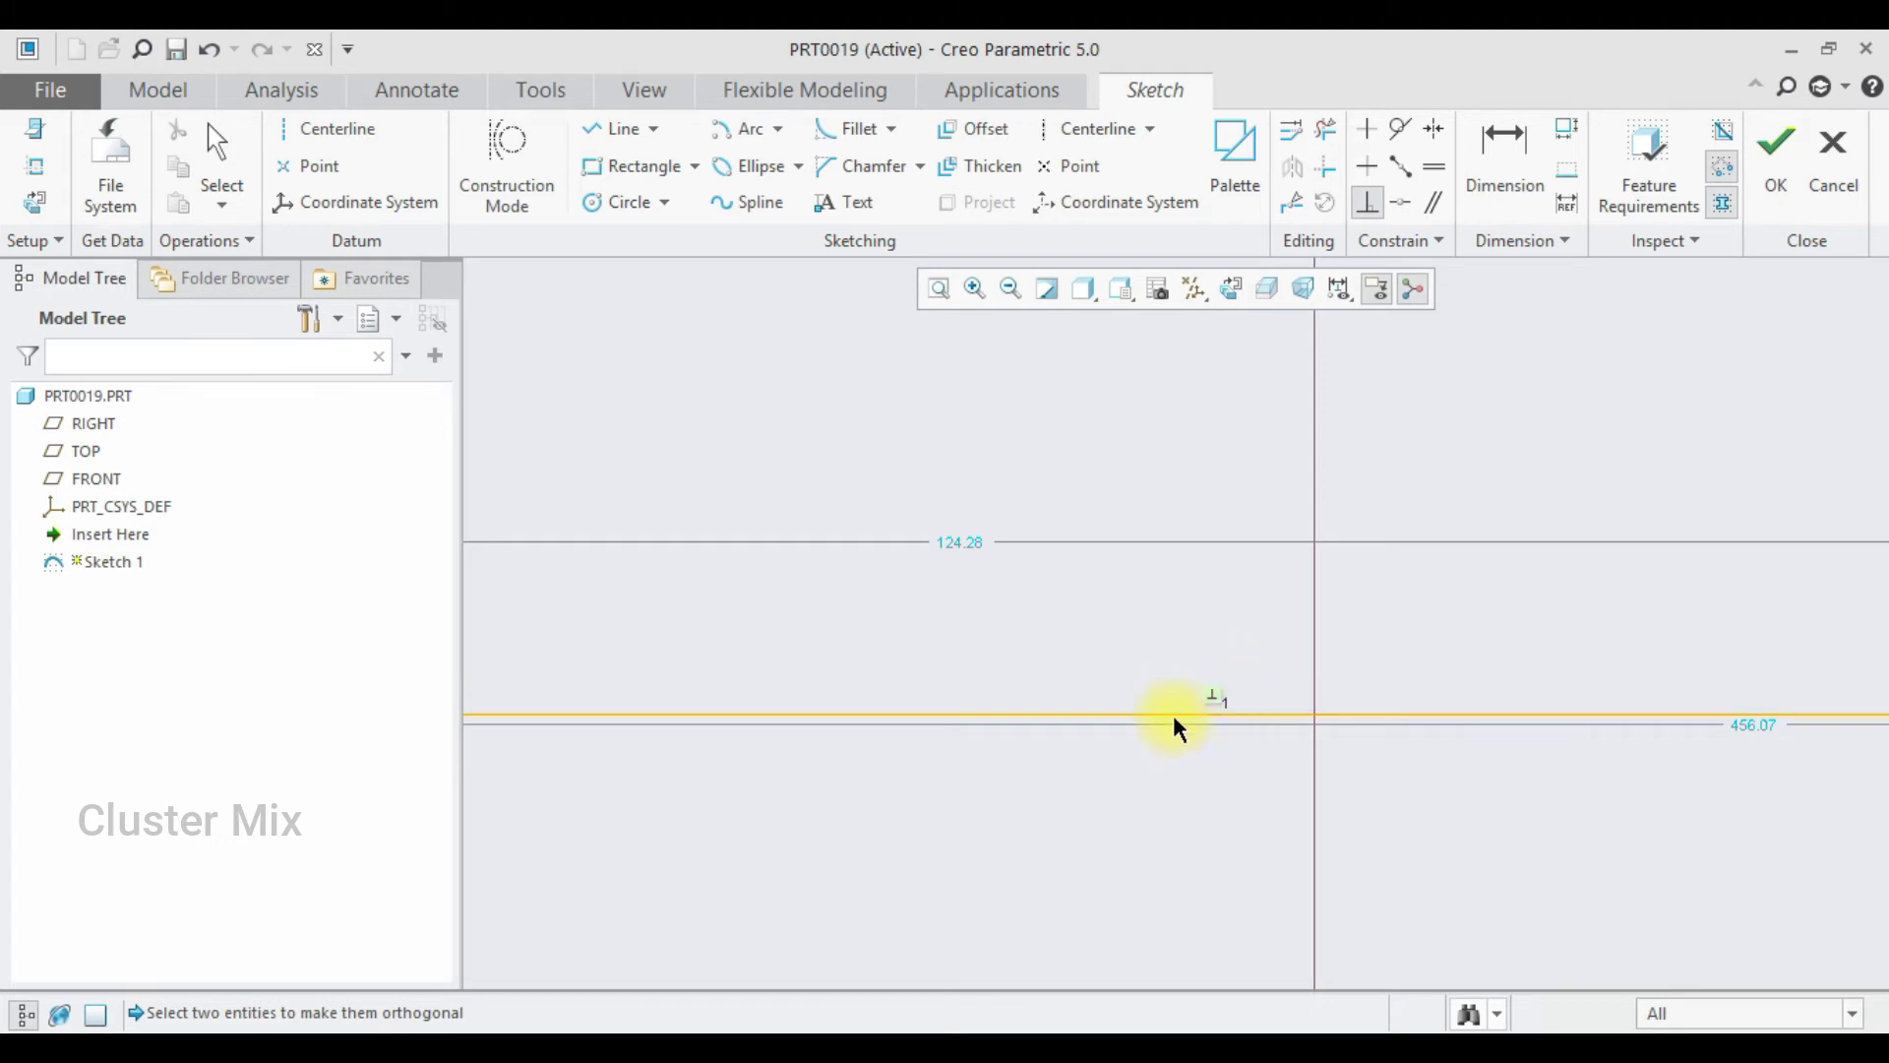
scroll(1171, 657, "down", 3)
scroll(1190, 654, "down", 2)
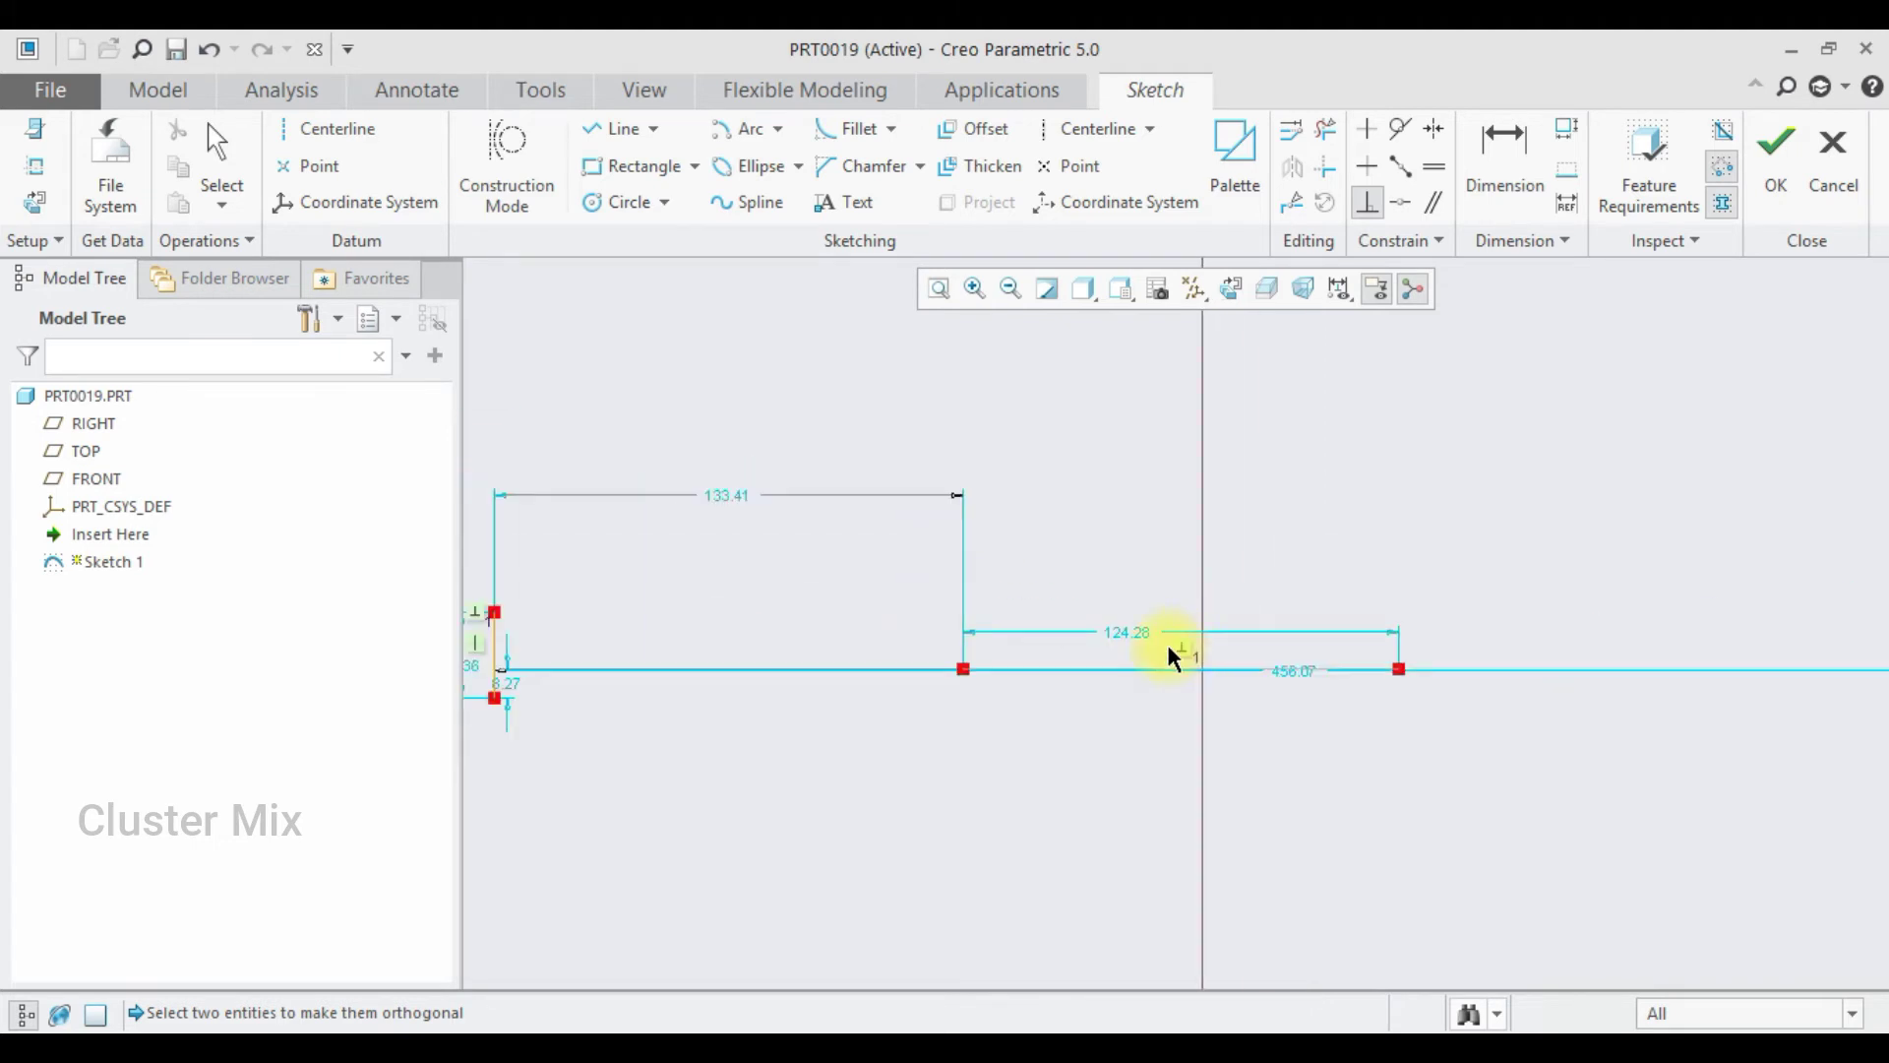
left_click(926, 669)
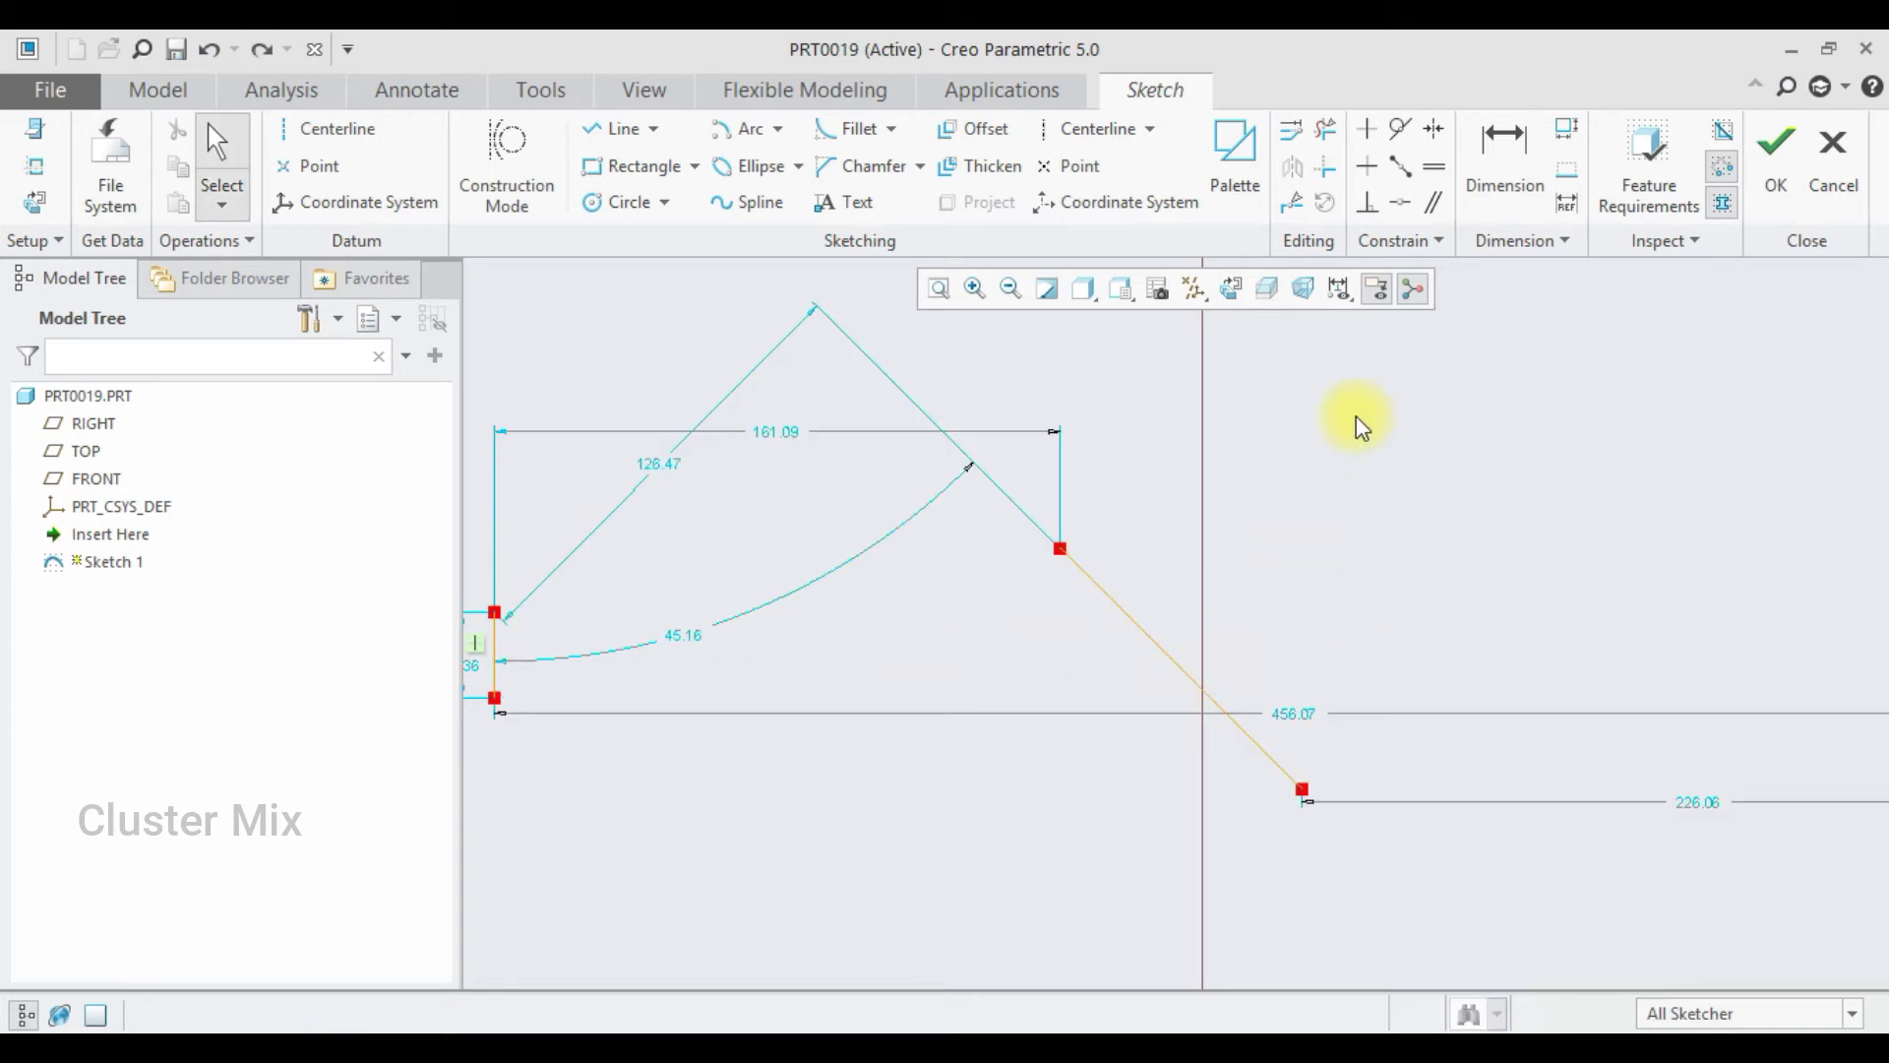
left_click(1432, 209)
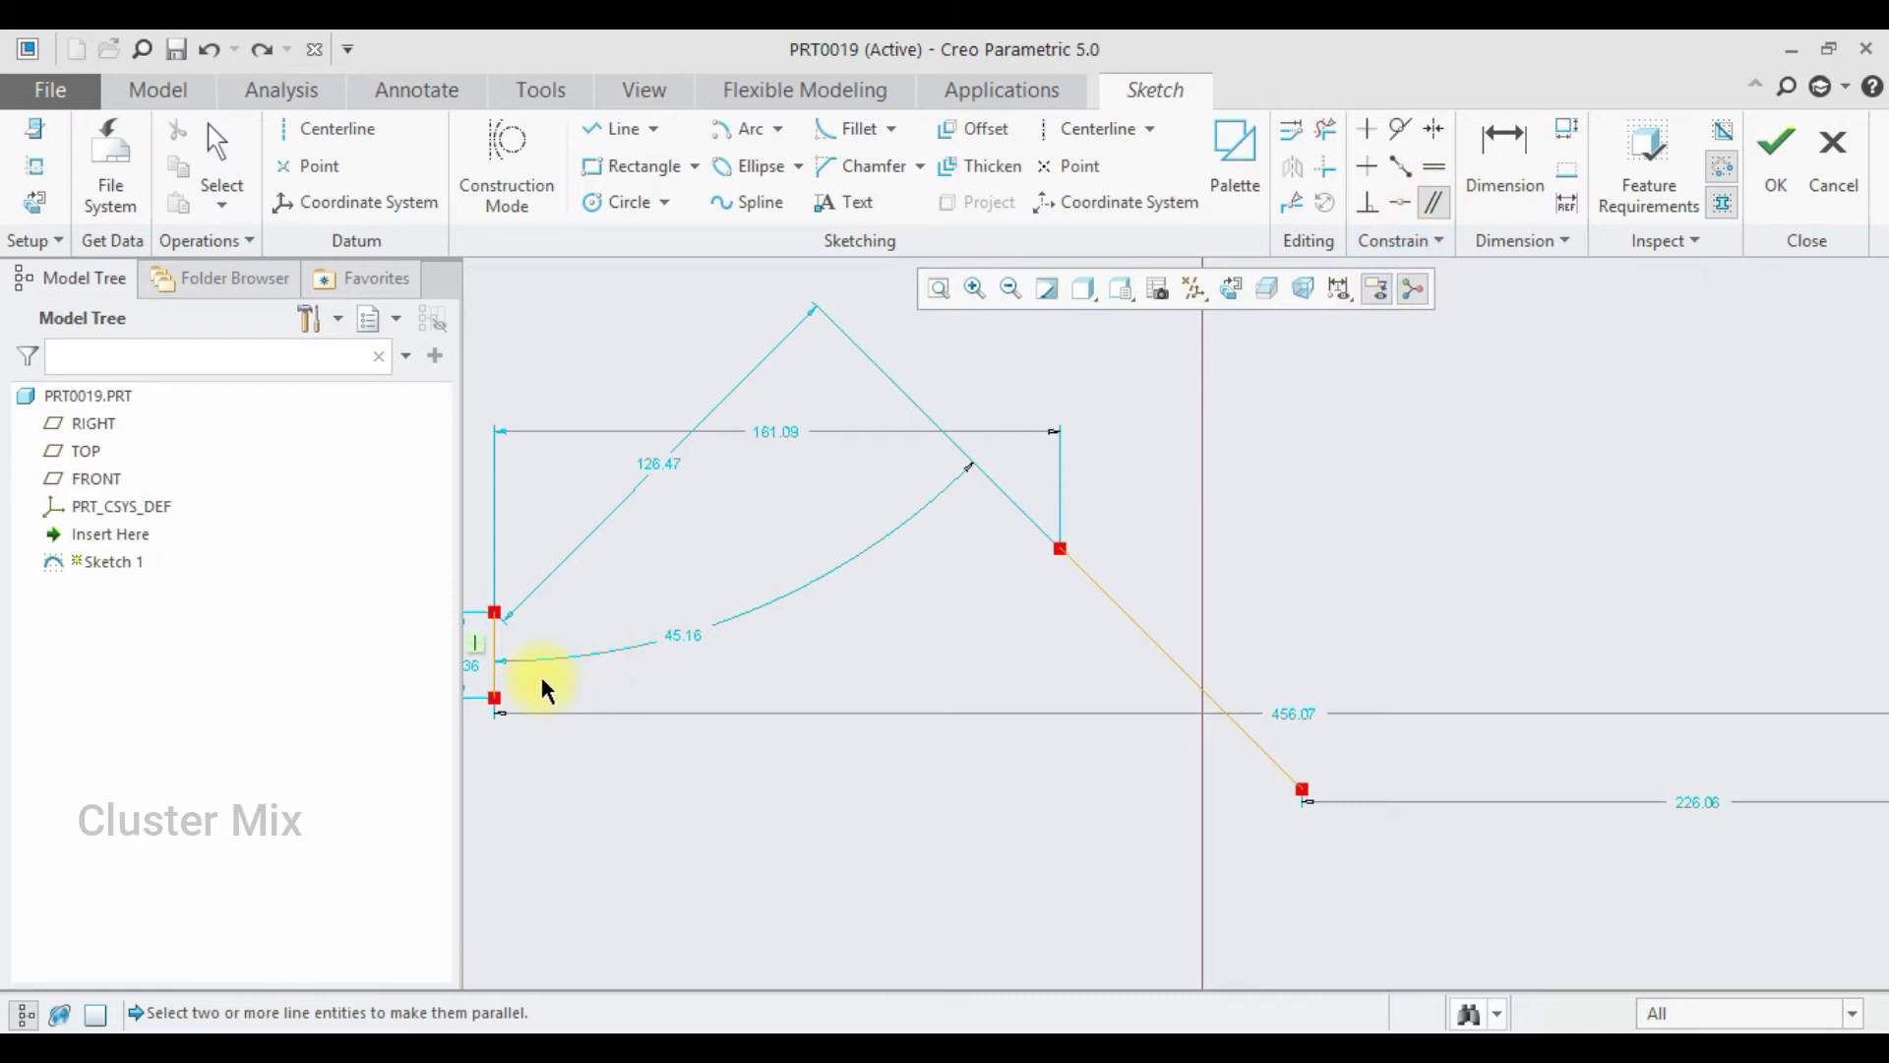
left_click(493, 676)
left_click(1093, 576)
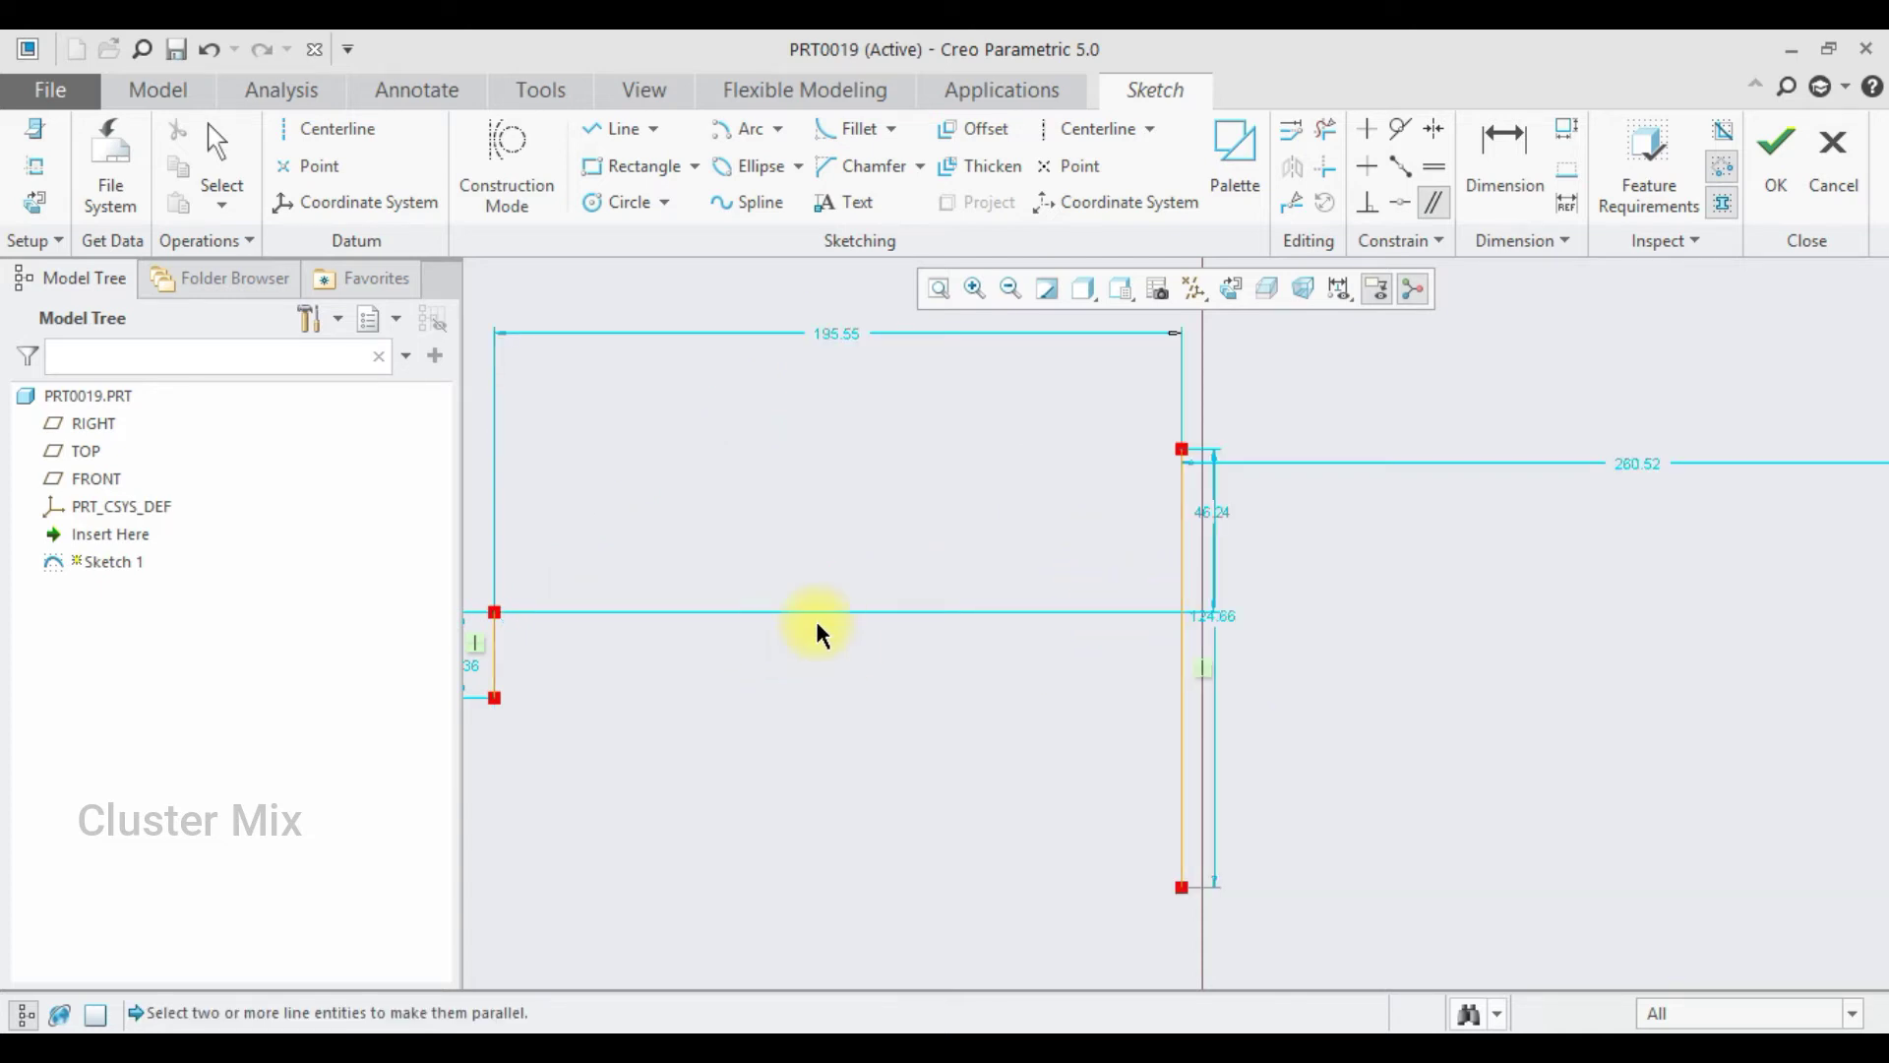
scroll(733, 674, "down", 2)
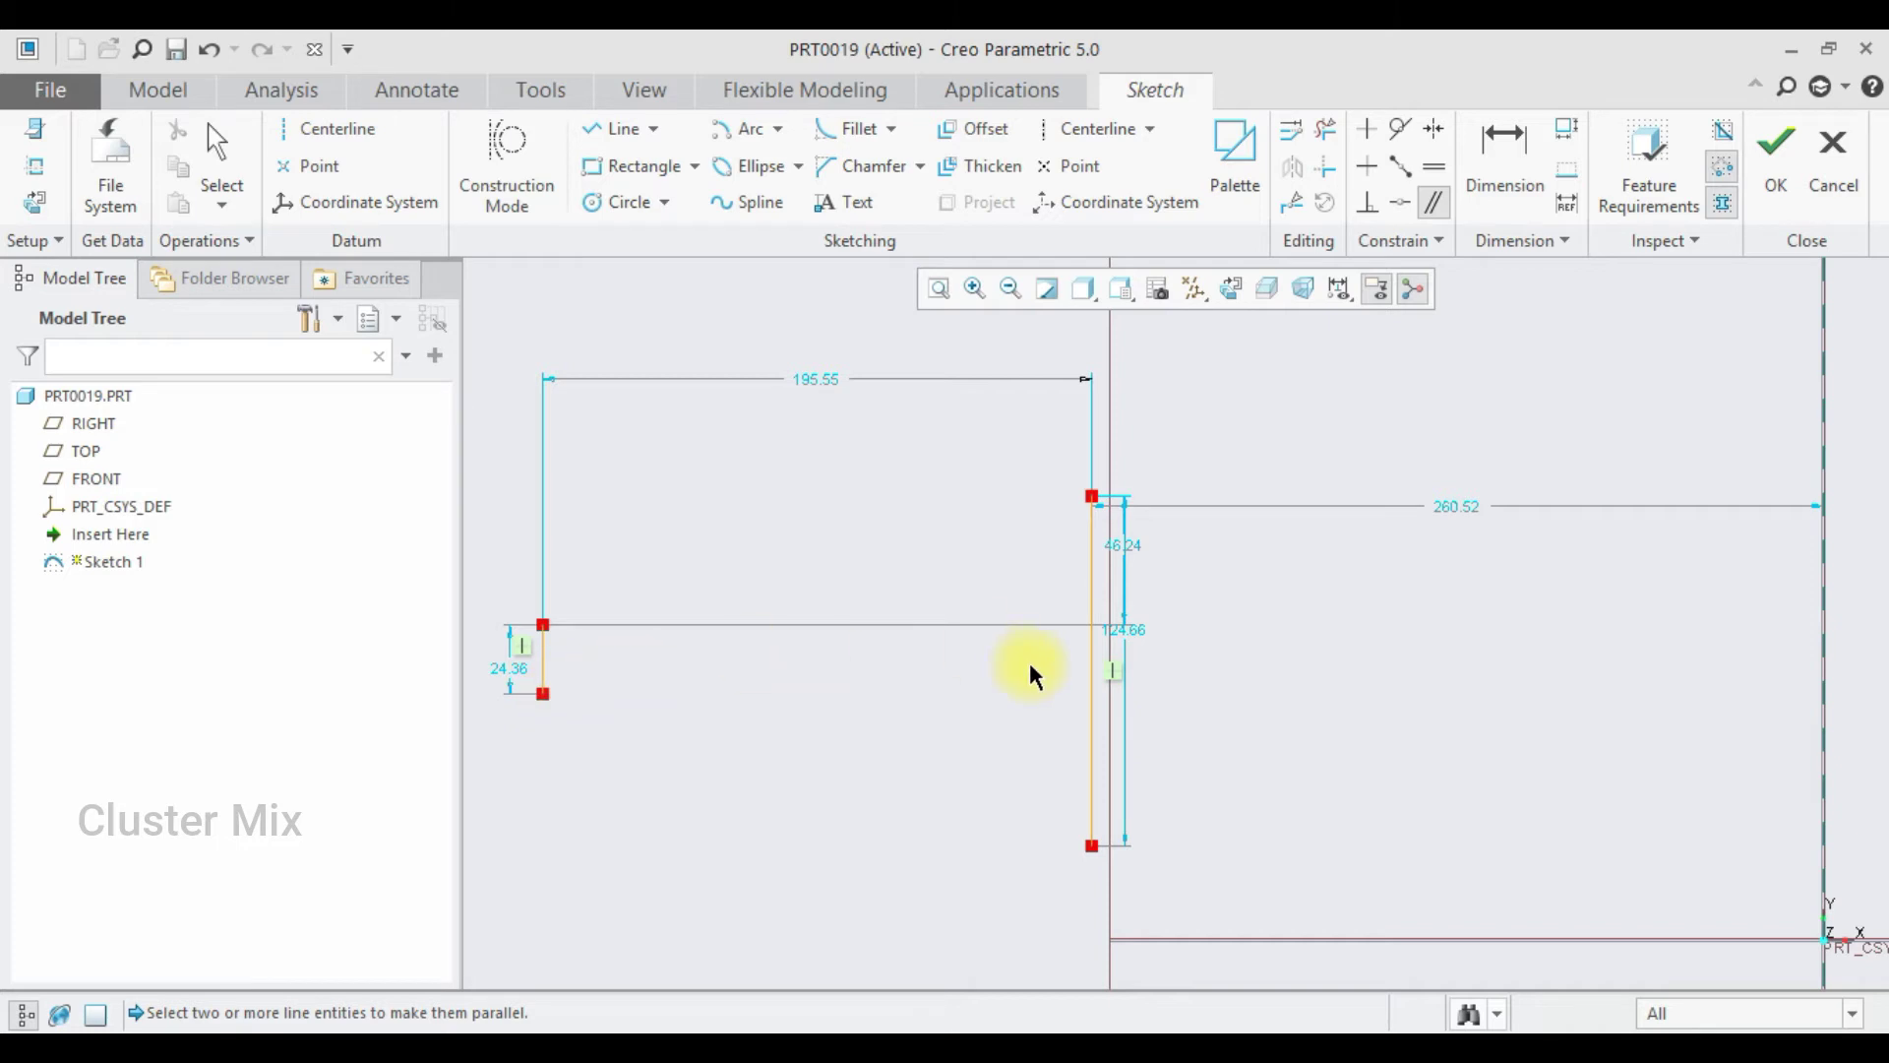
left_click(1195, 489)
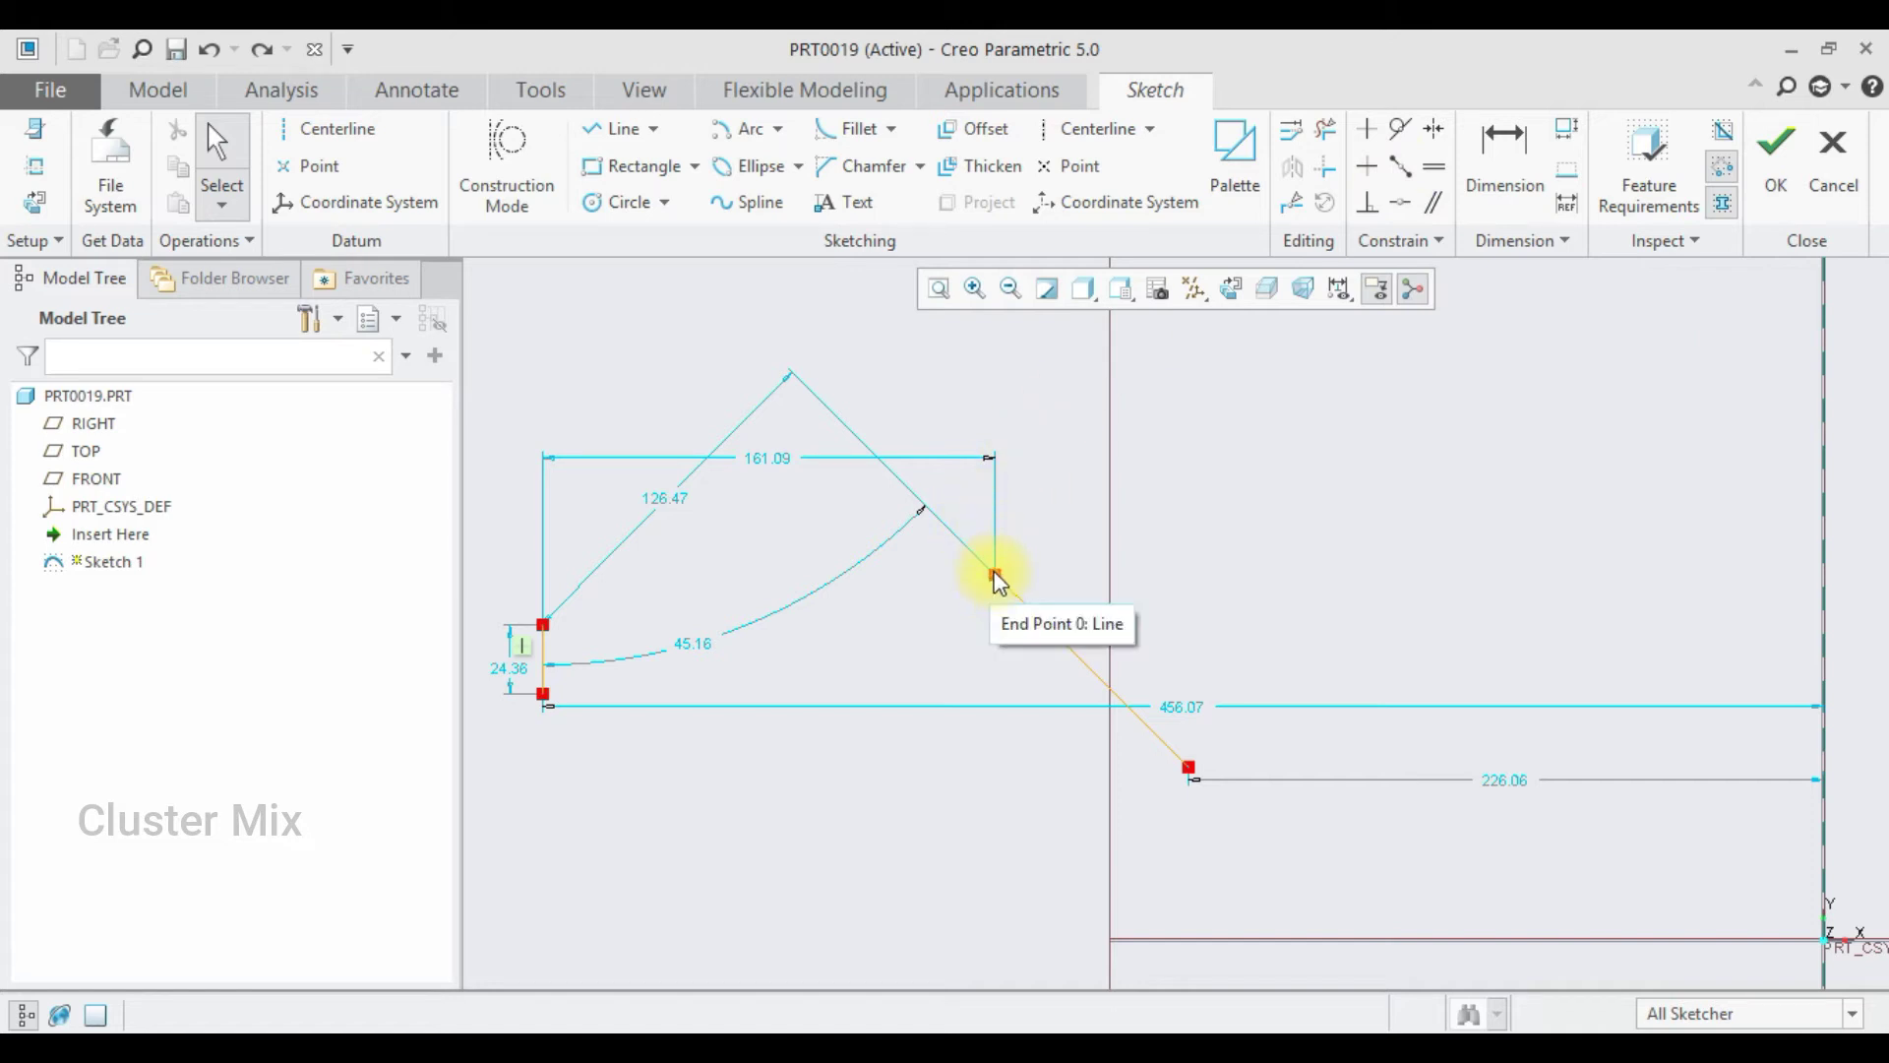
Nudge the diagonal line's upper endpoint slightly up, then select the vertical line and that endpoint.
left_click_drag(998, 582, 1000, 580)
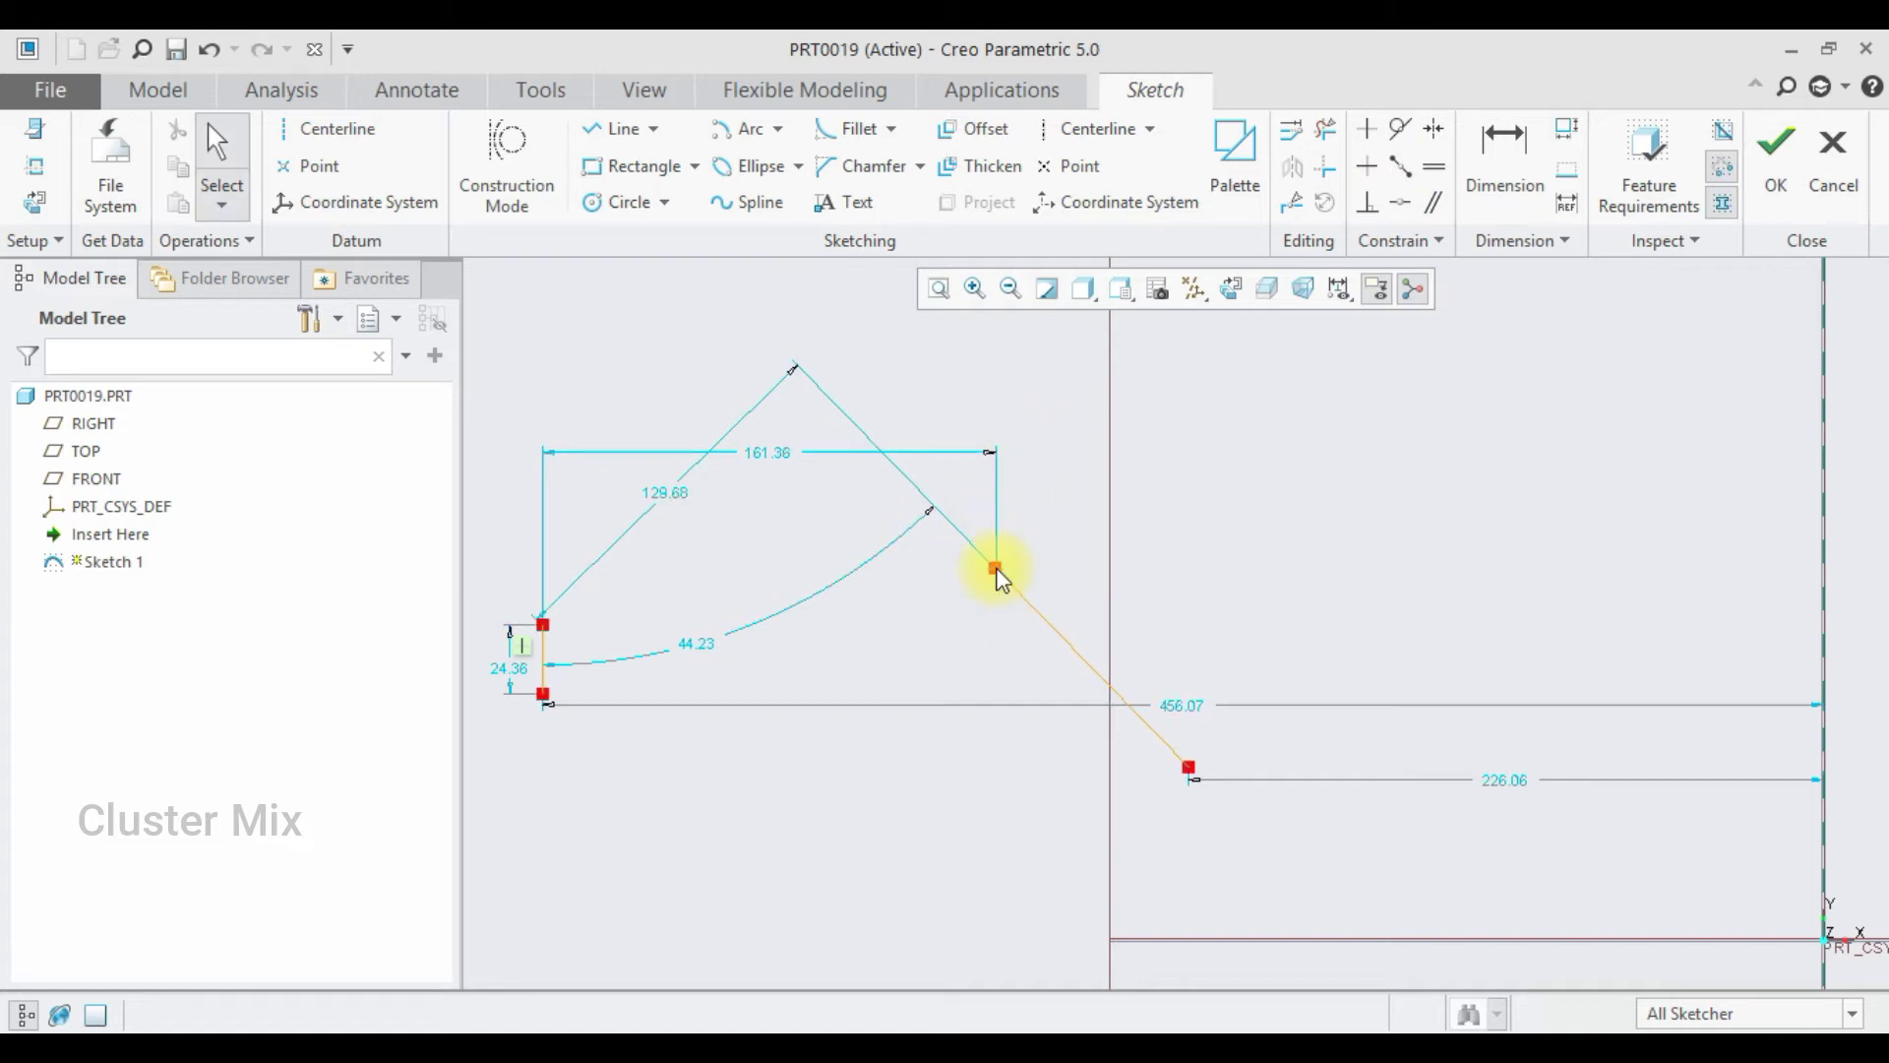
left_click(543, 673)
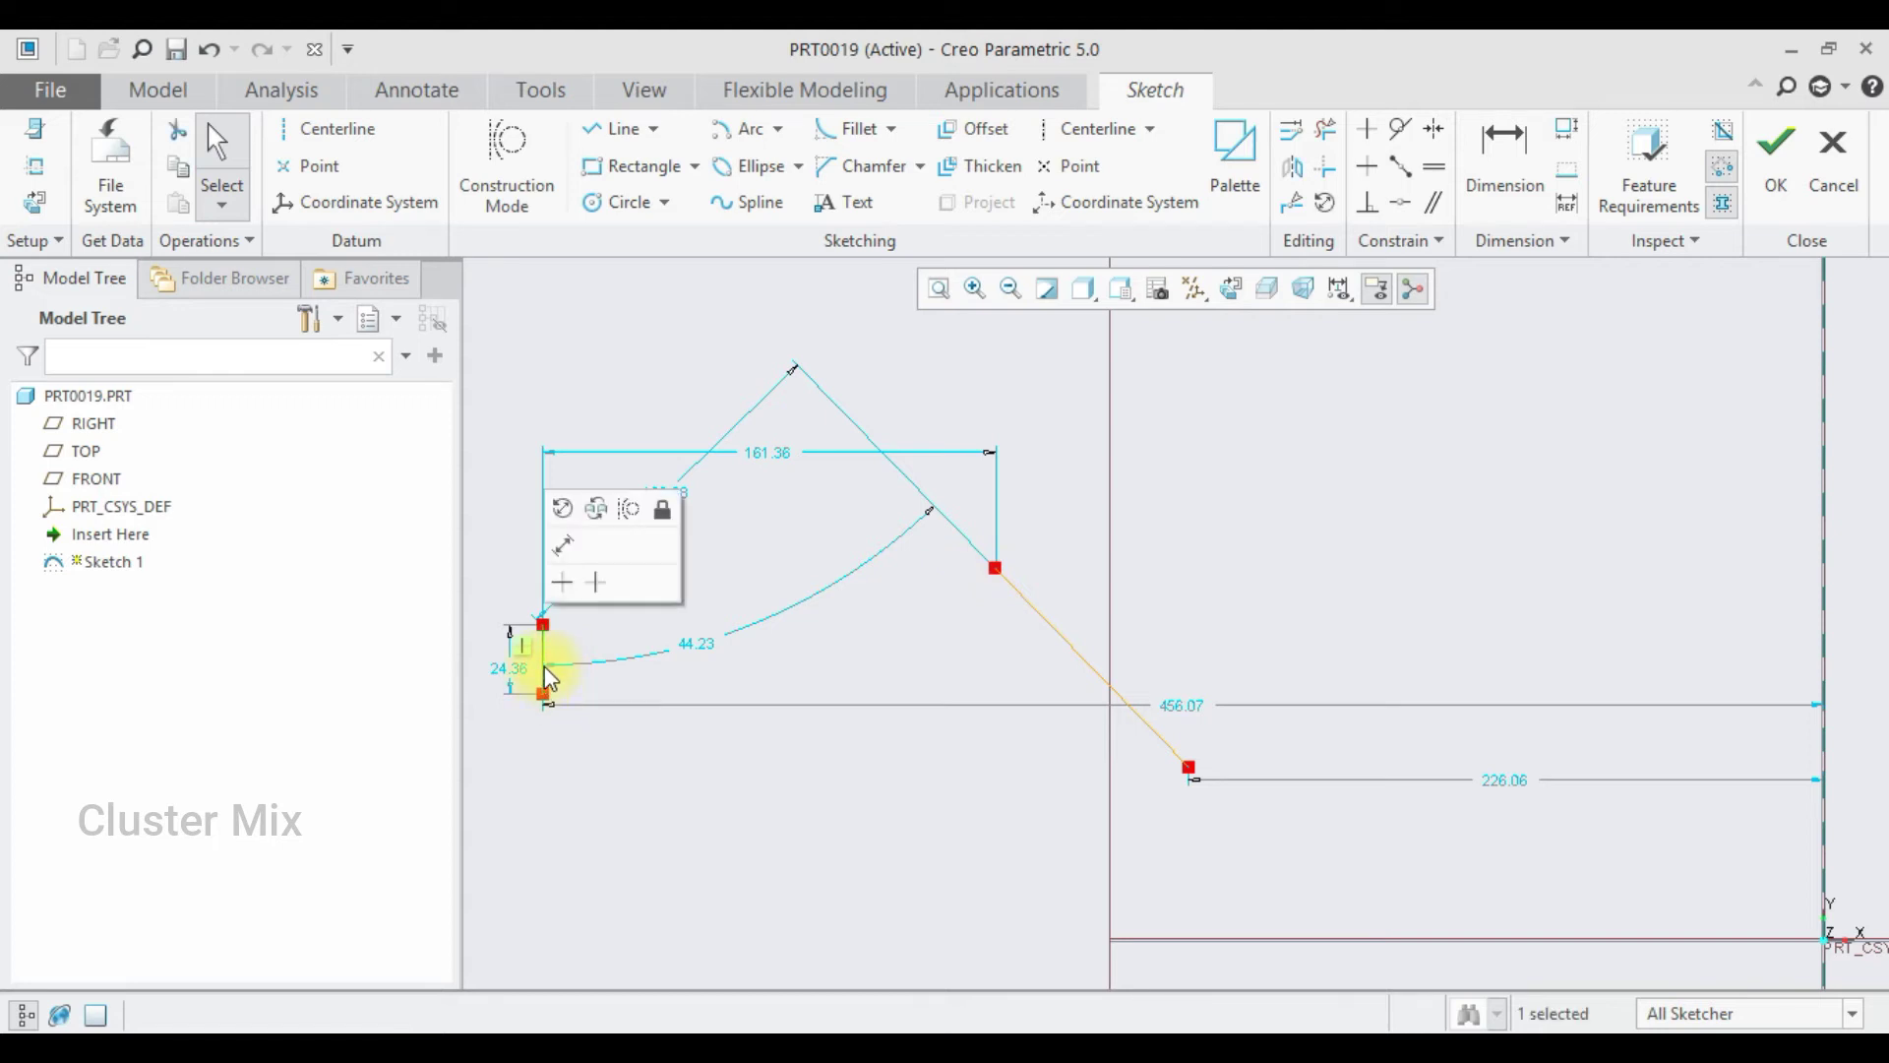
left_click(994, 568)
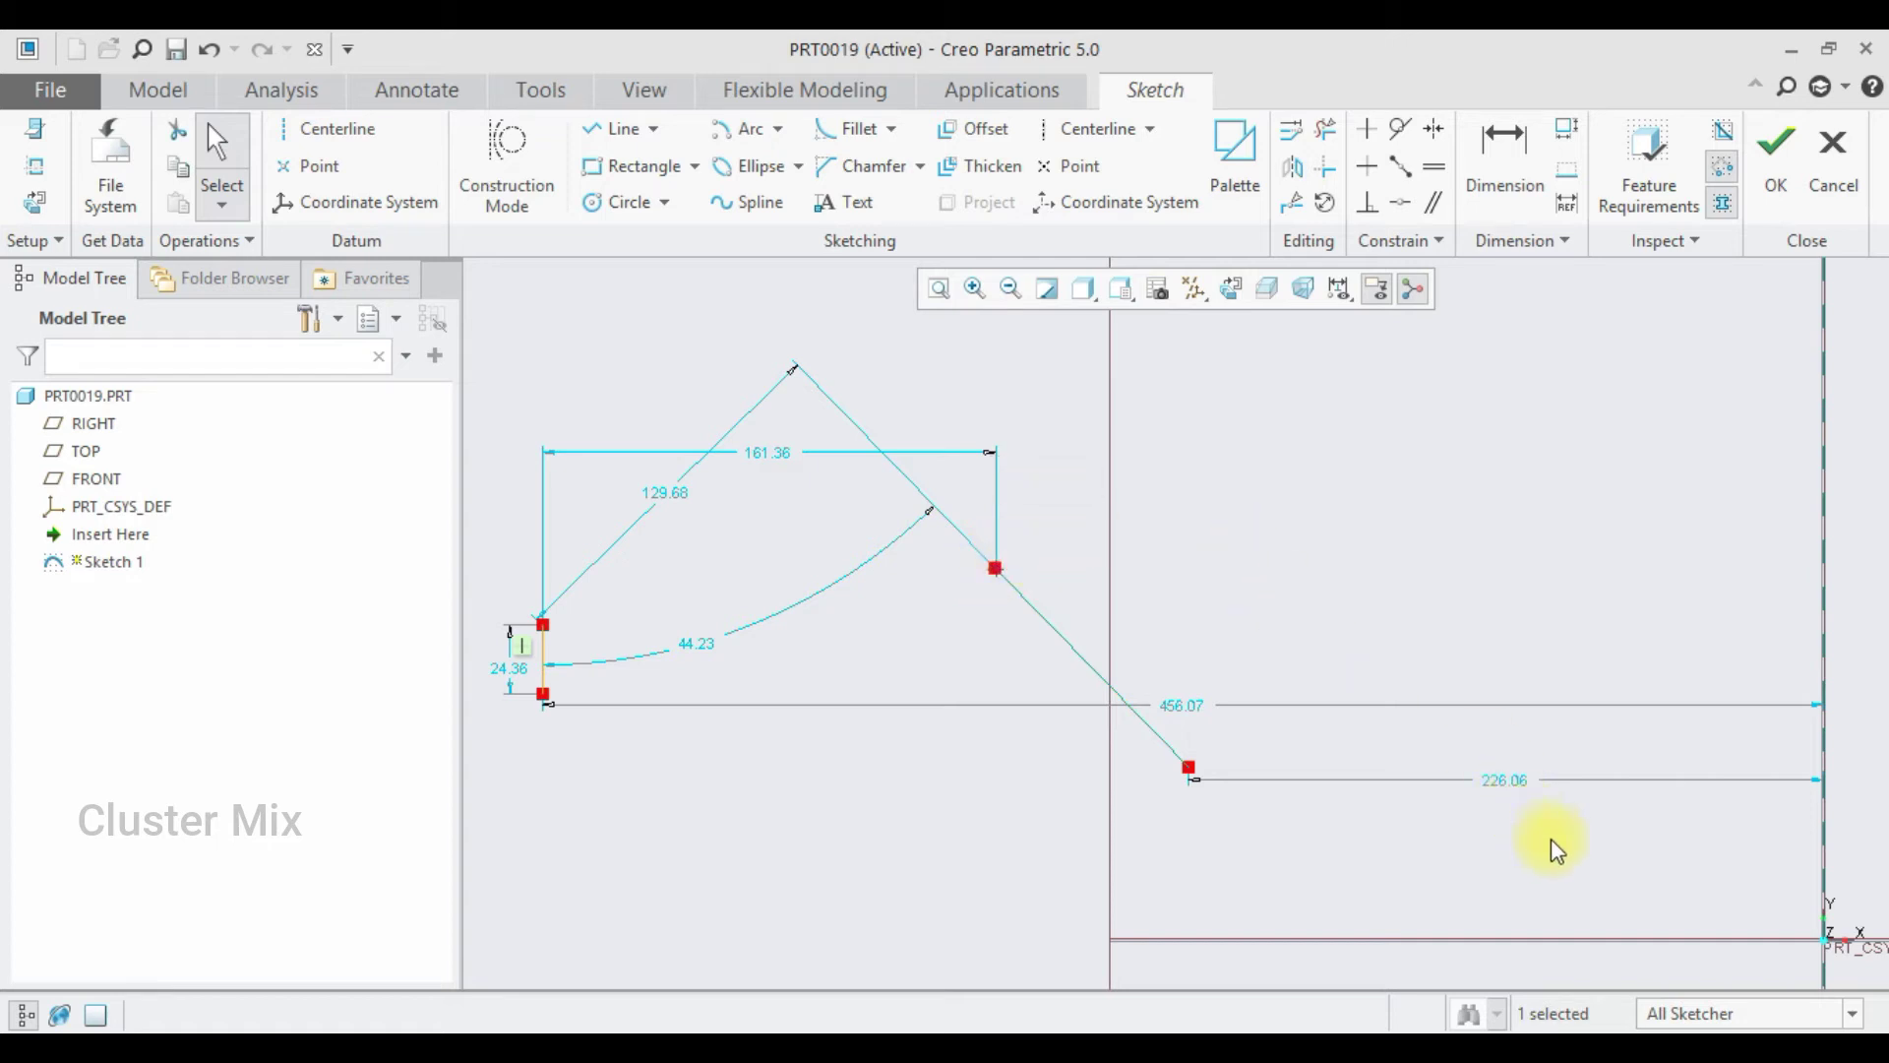
left_click(1402, 165)
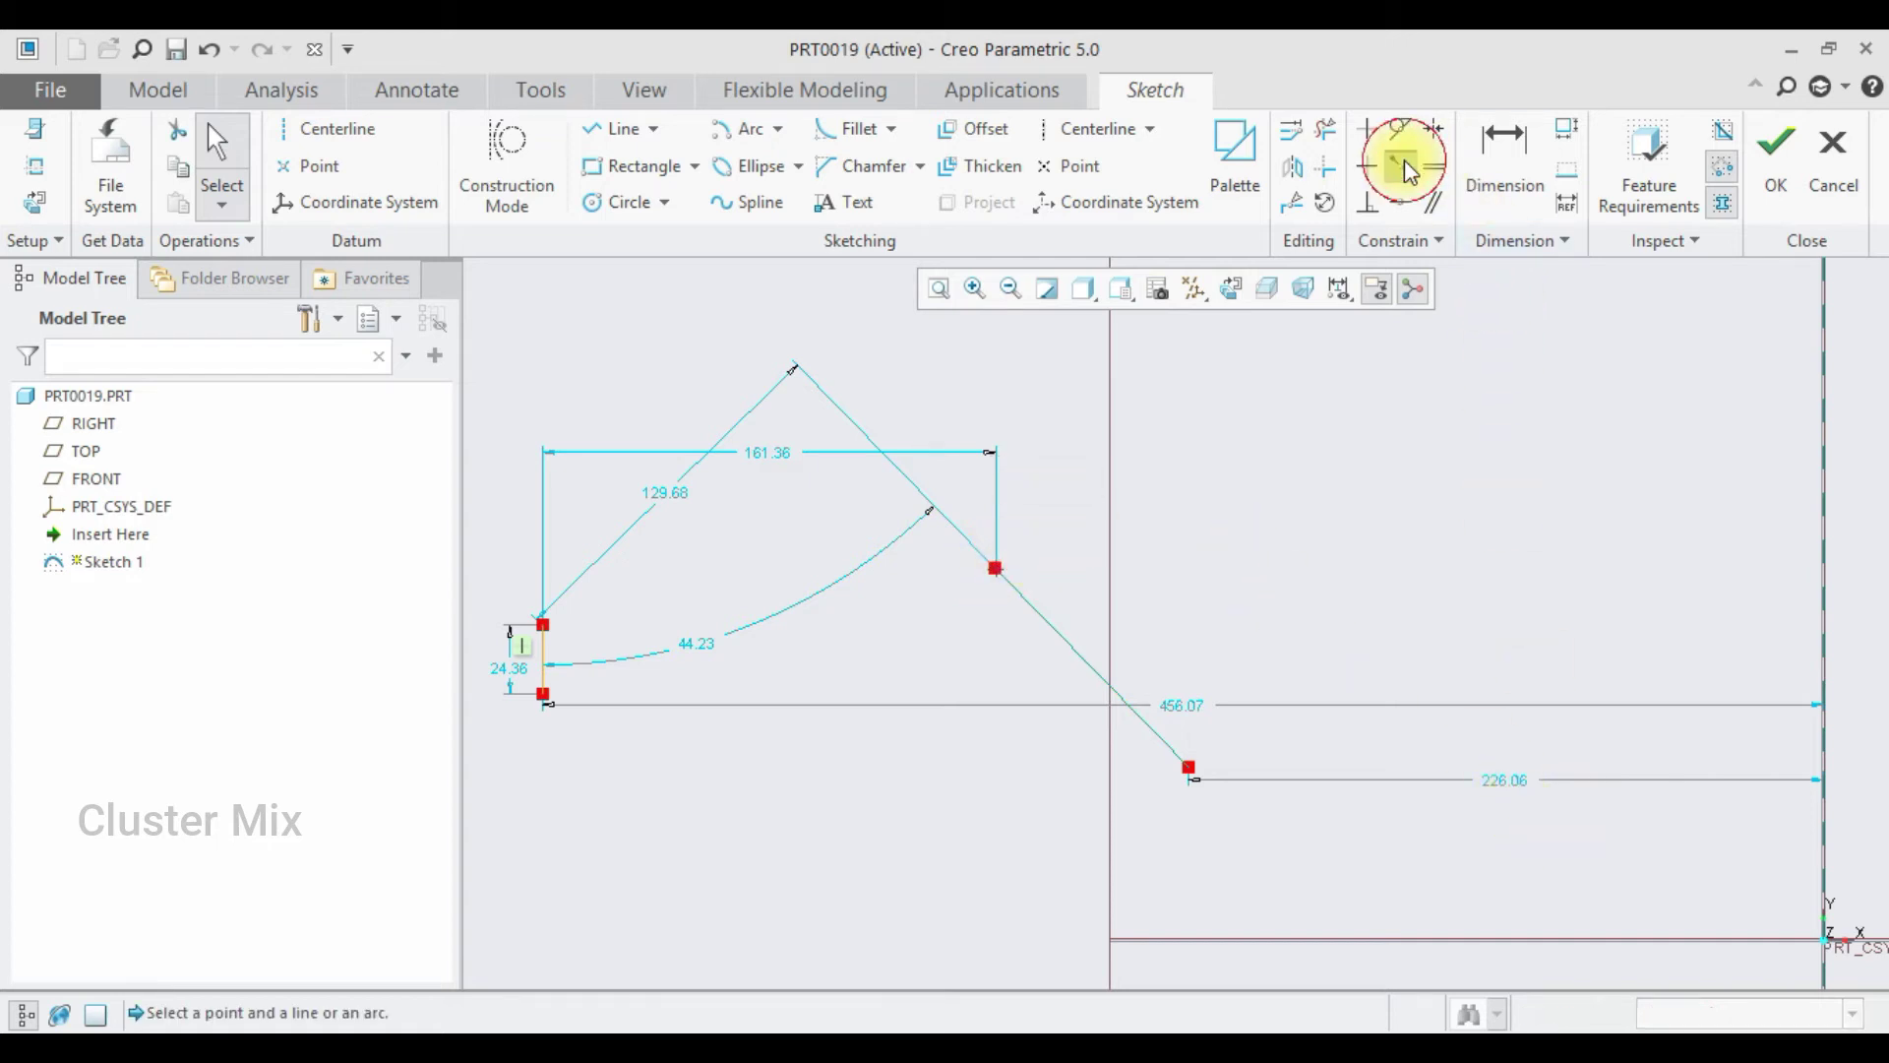
Place the diagonal line's upper endpoint onto the short vertical line.
left_click(994, 567)
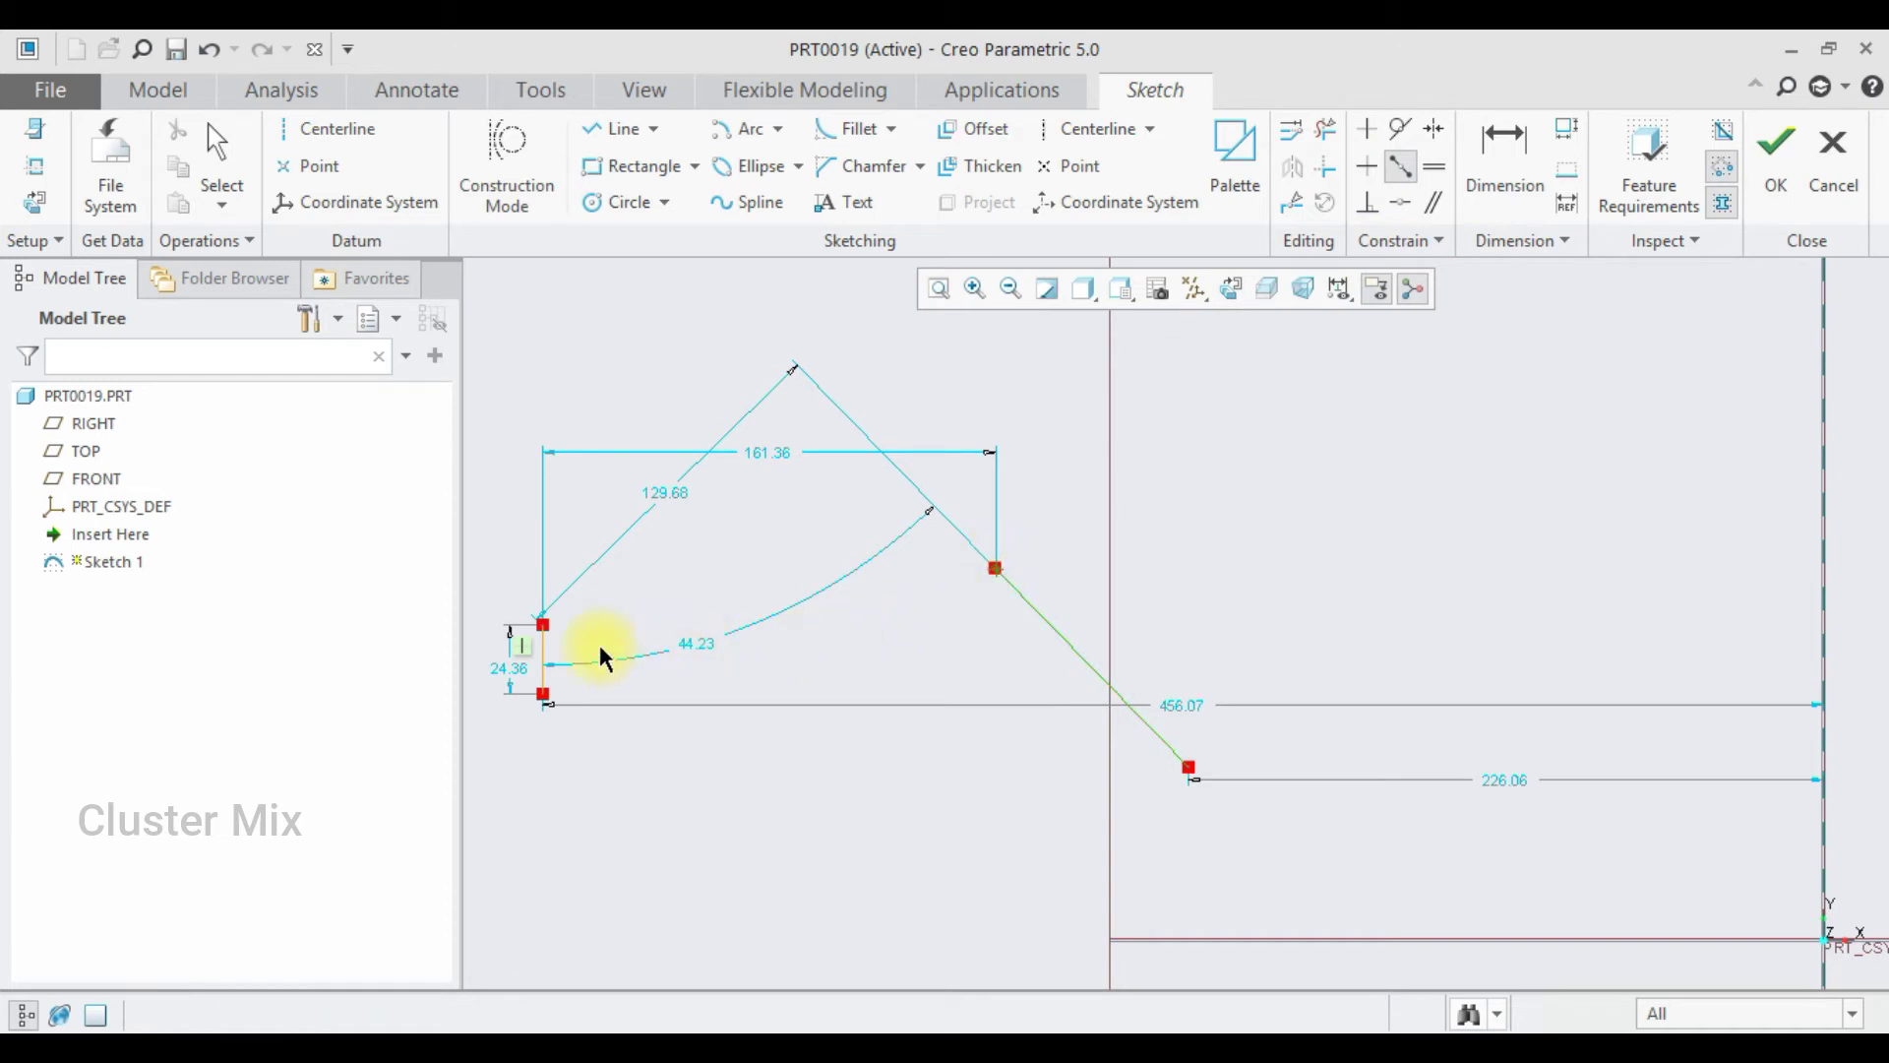
left_click(543, 660)
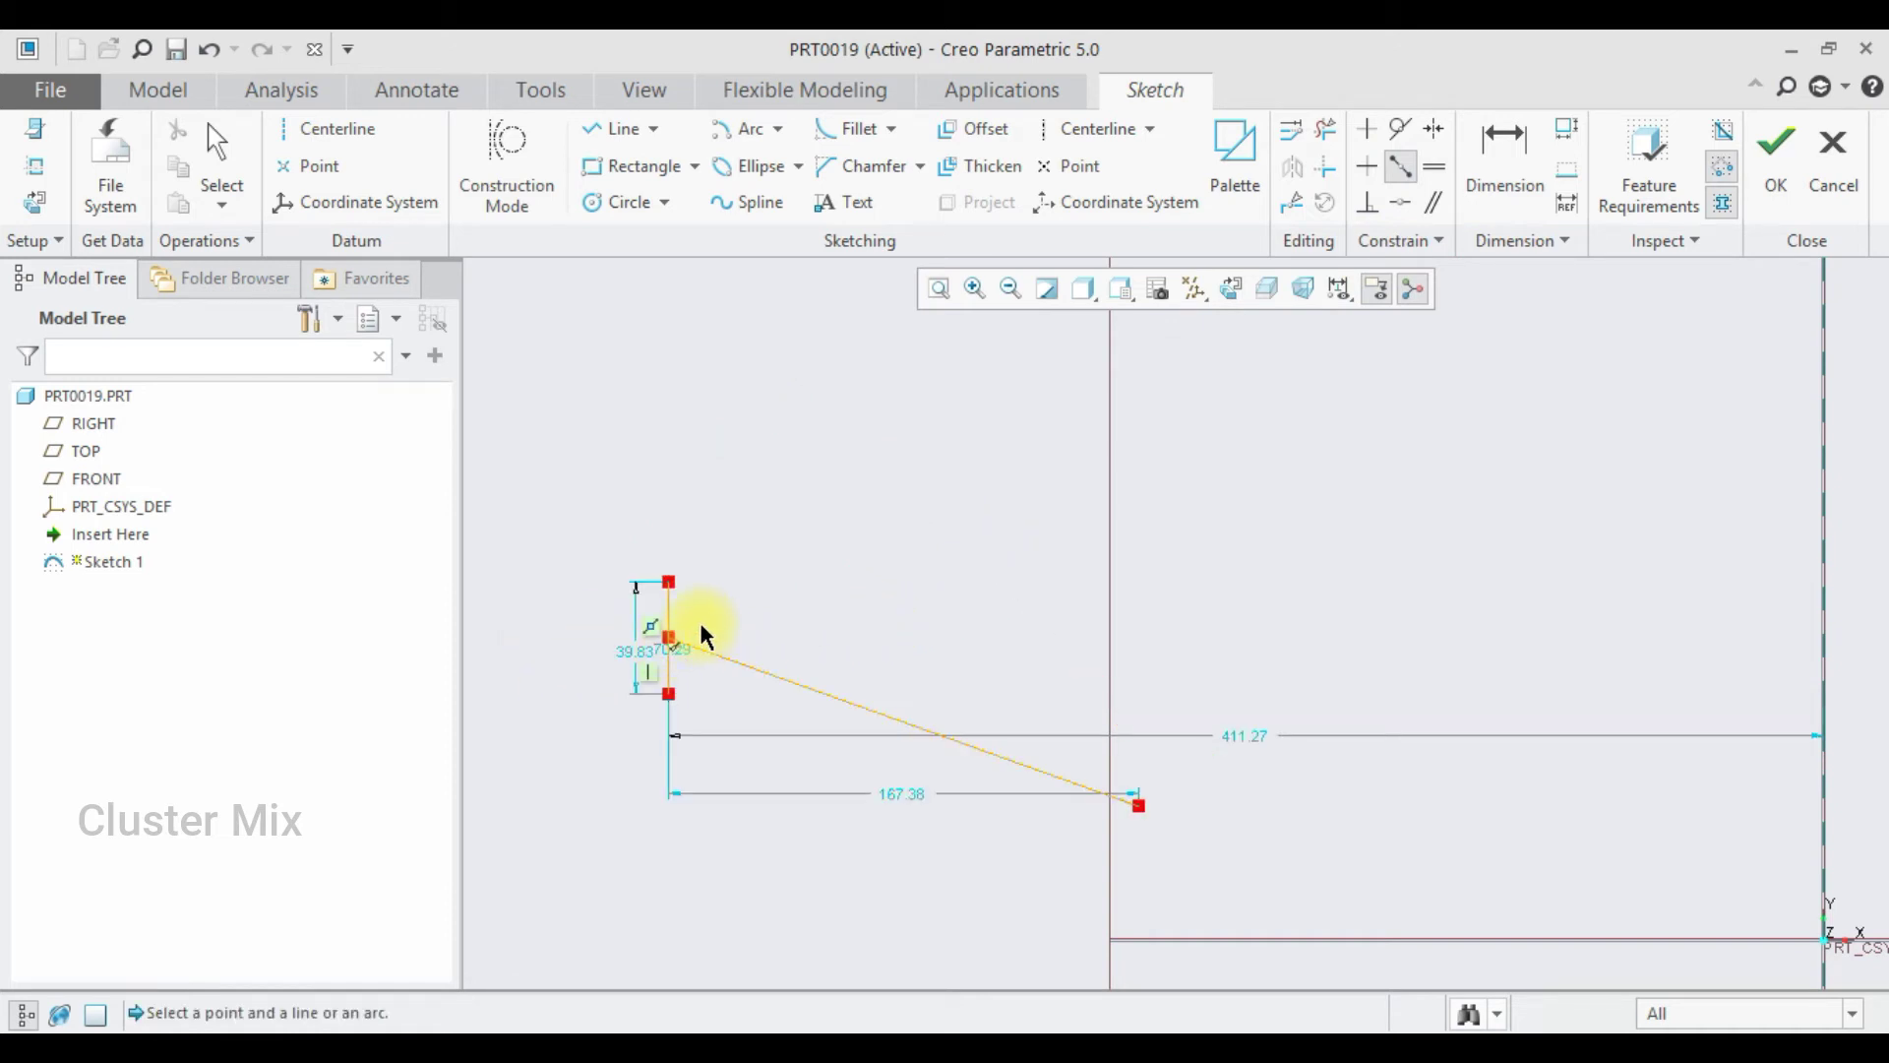
scroll(702, 635, "down", 2)
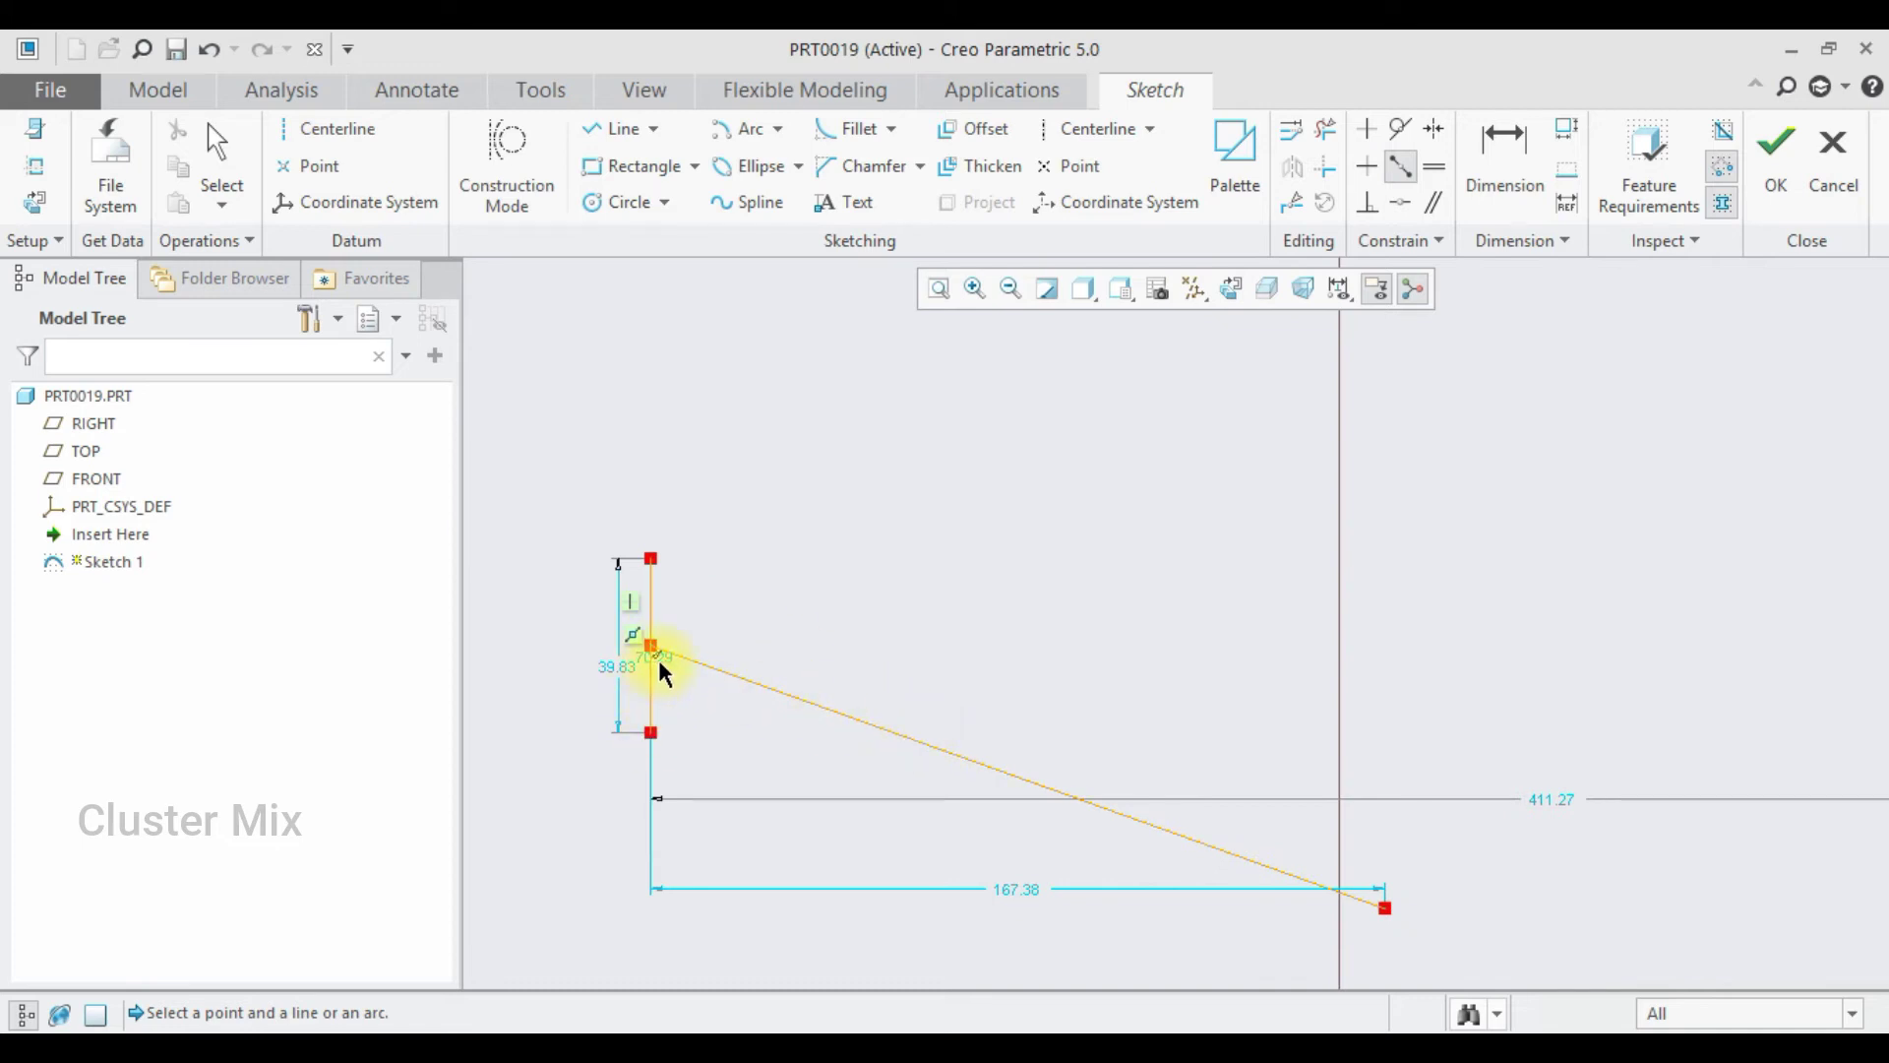
key("Escape")
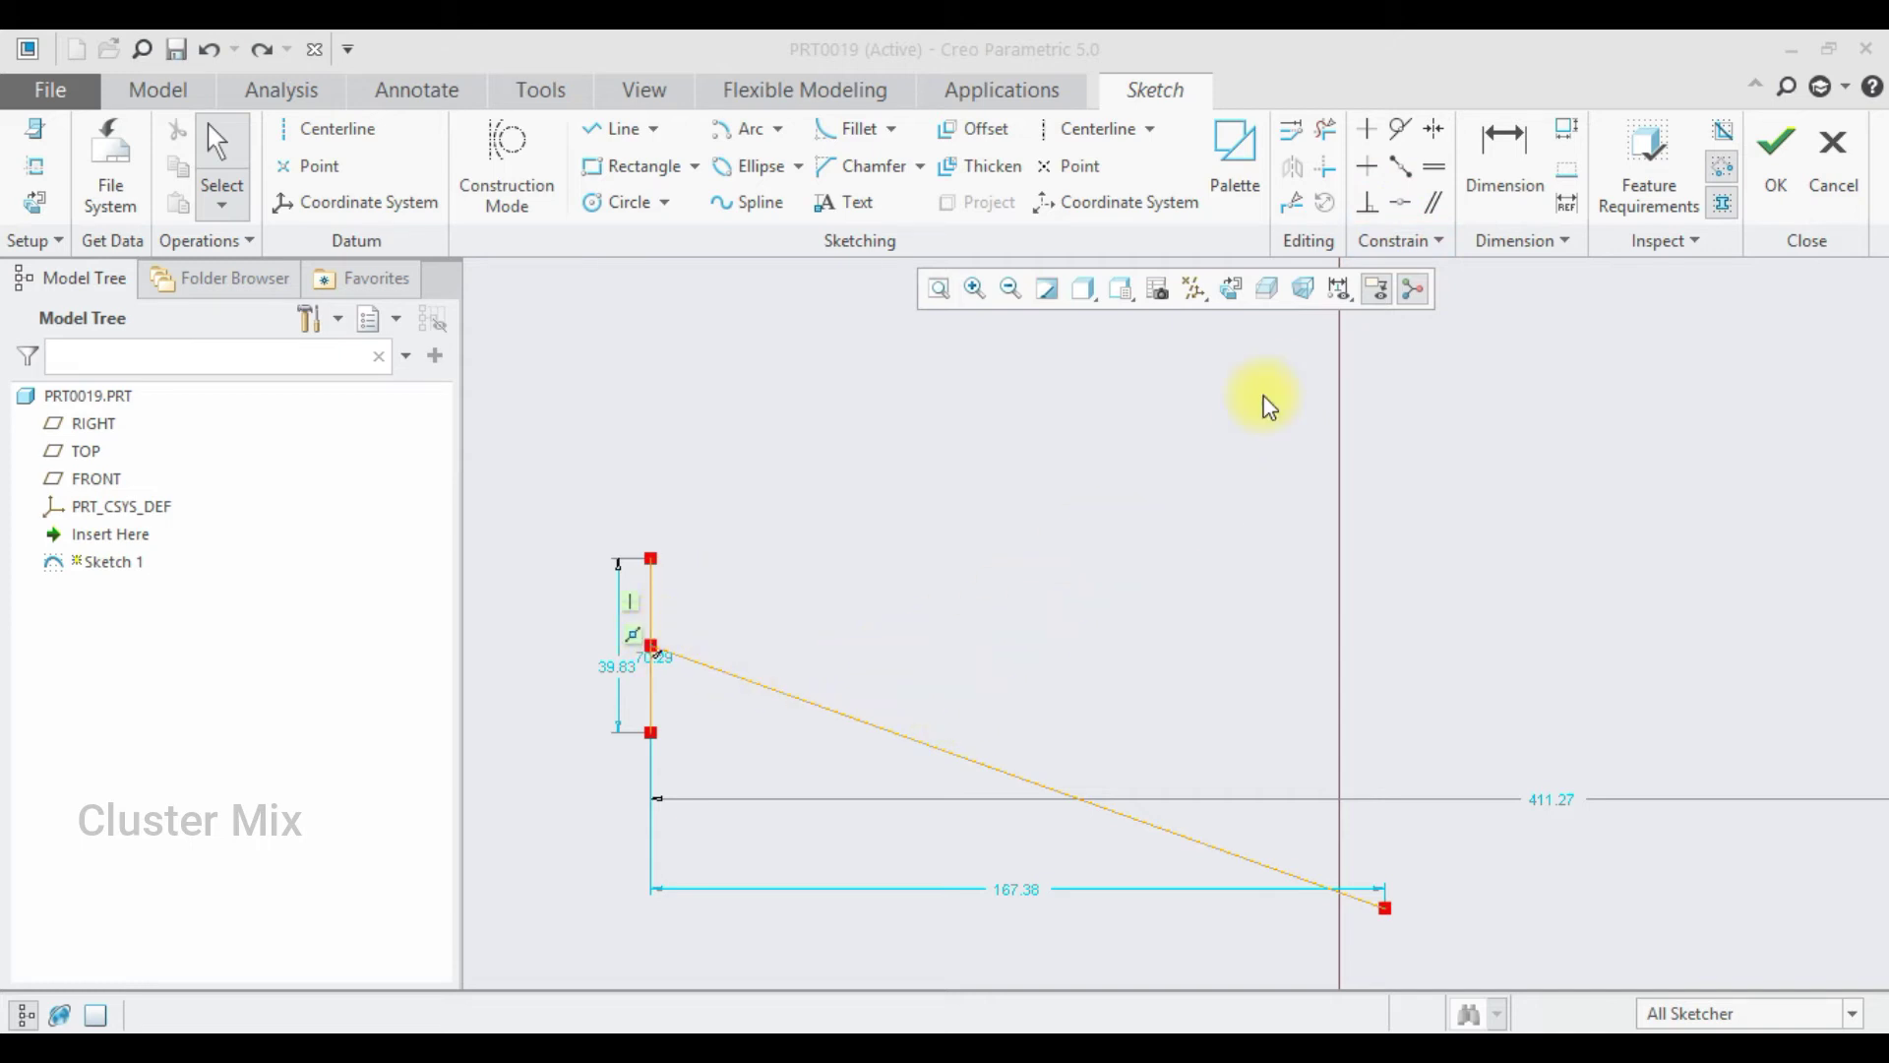
Make the sloped line coincident with the vertical segment, then clear the sketch geometry.
left_click(1401, 205)
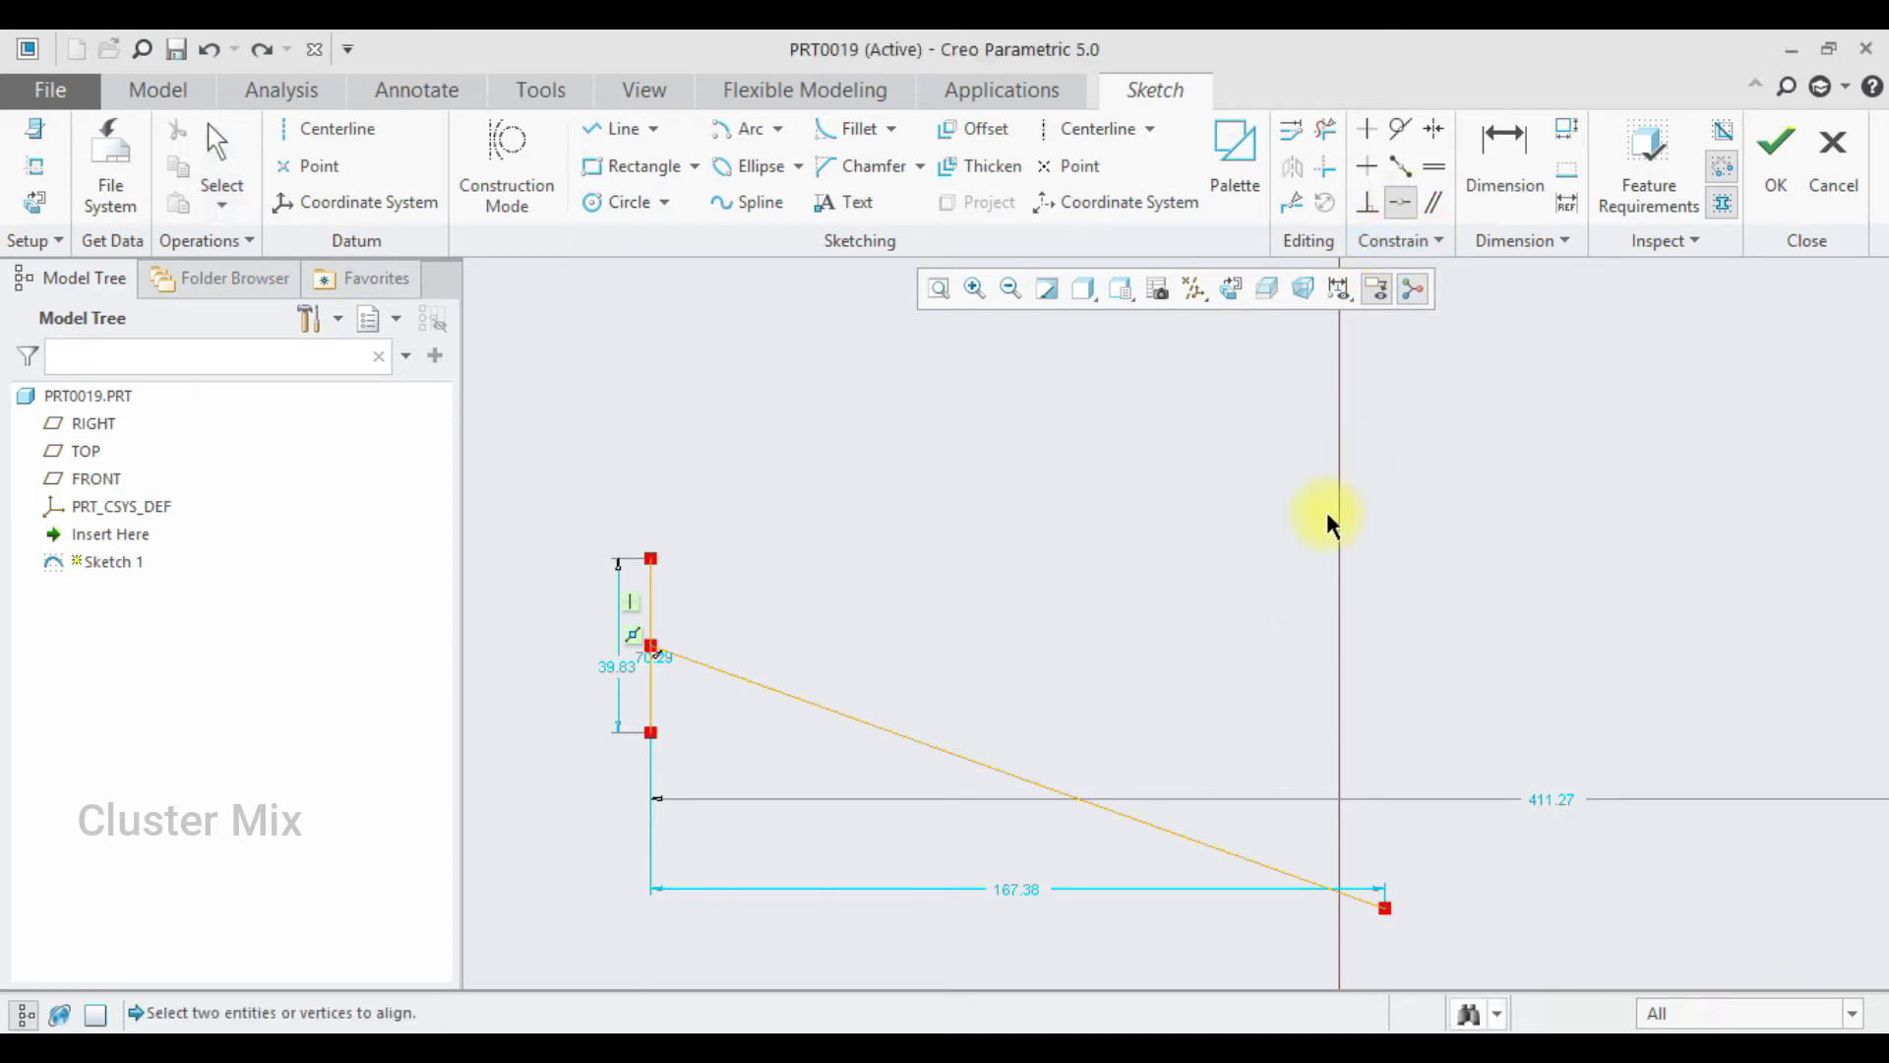
left_click(729, 679)
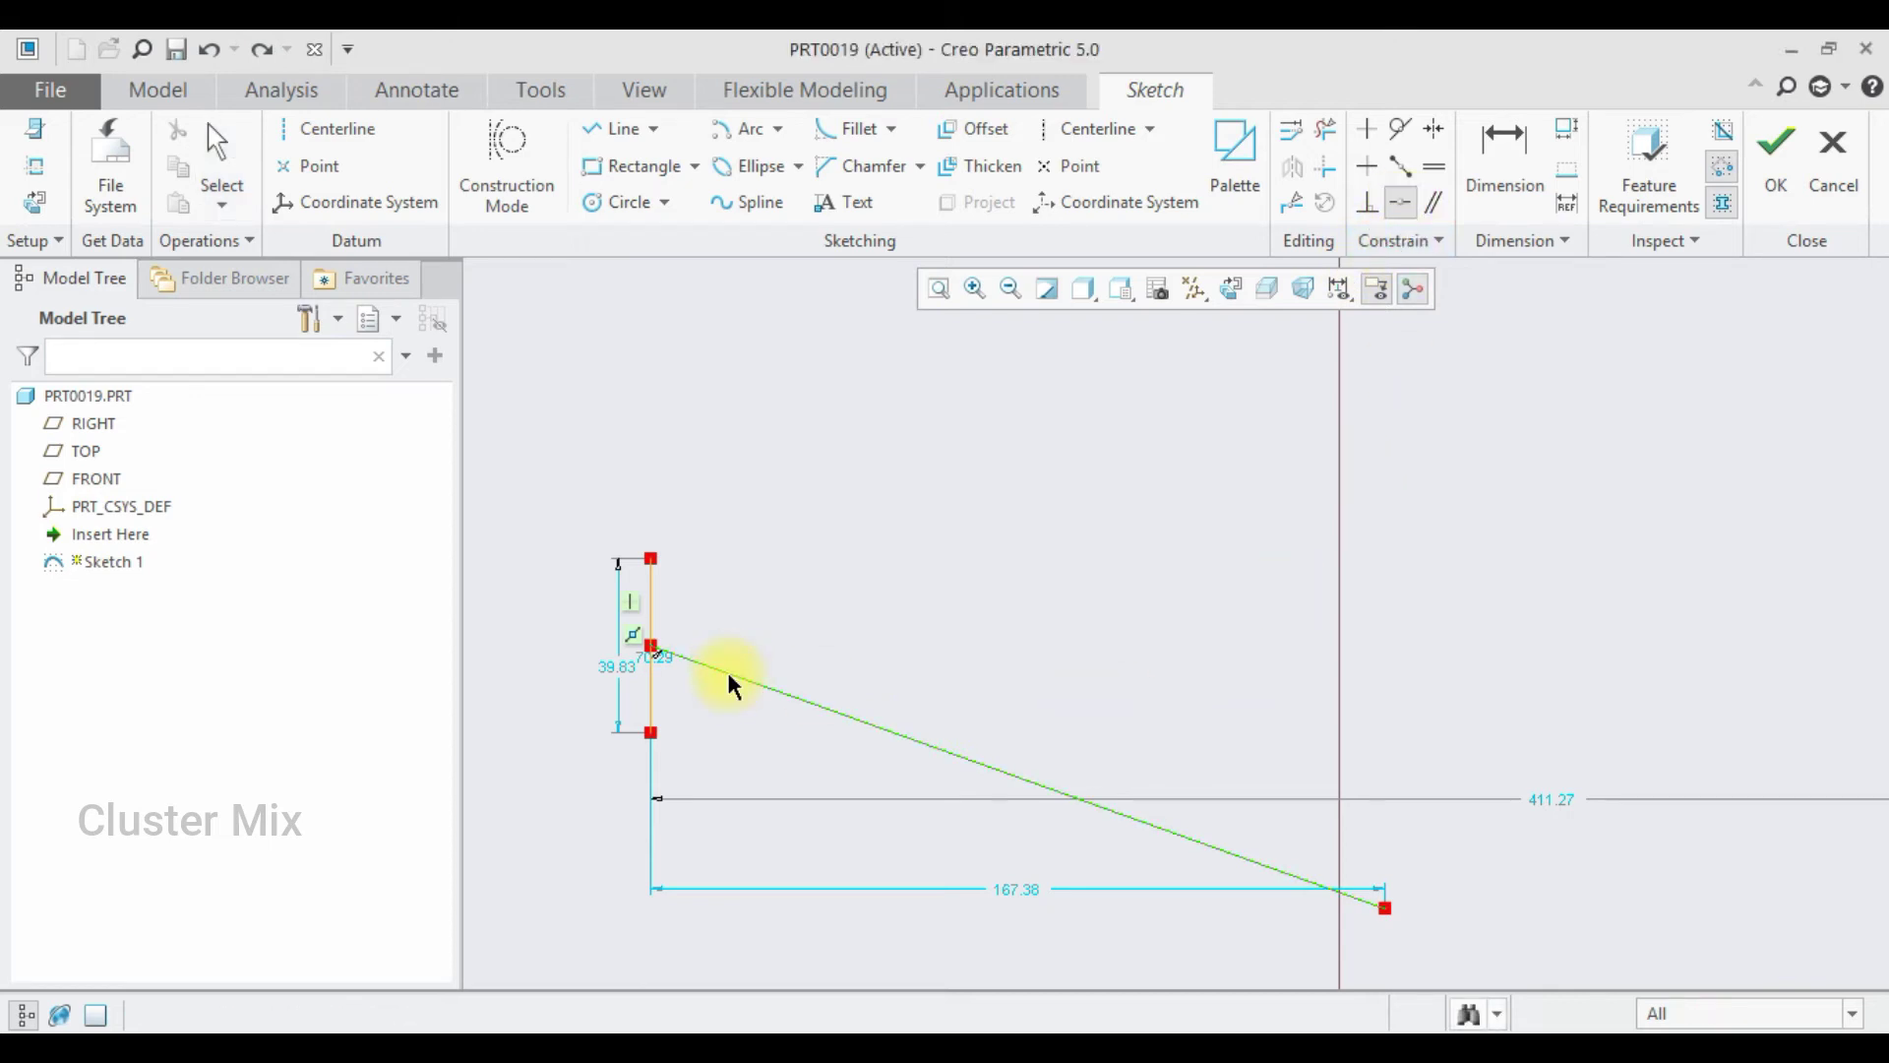
left_click(646, 601)
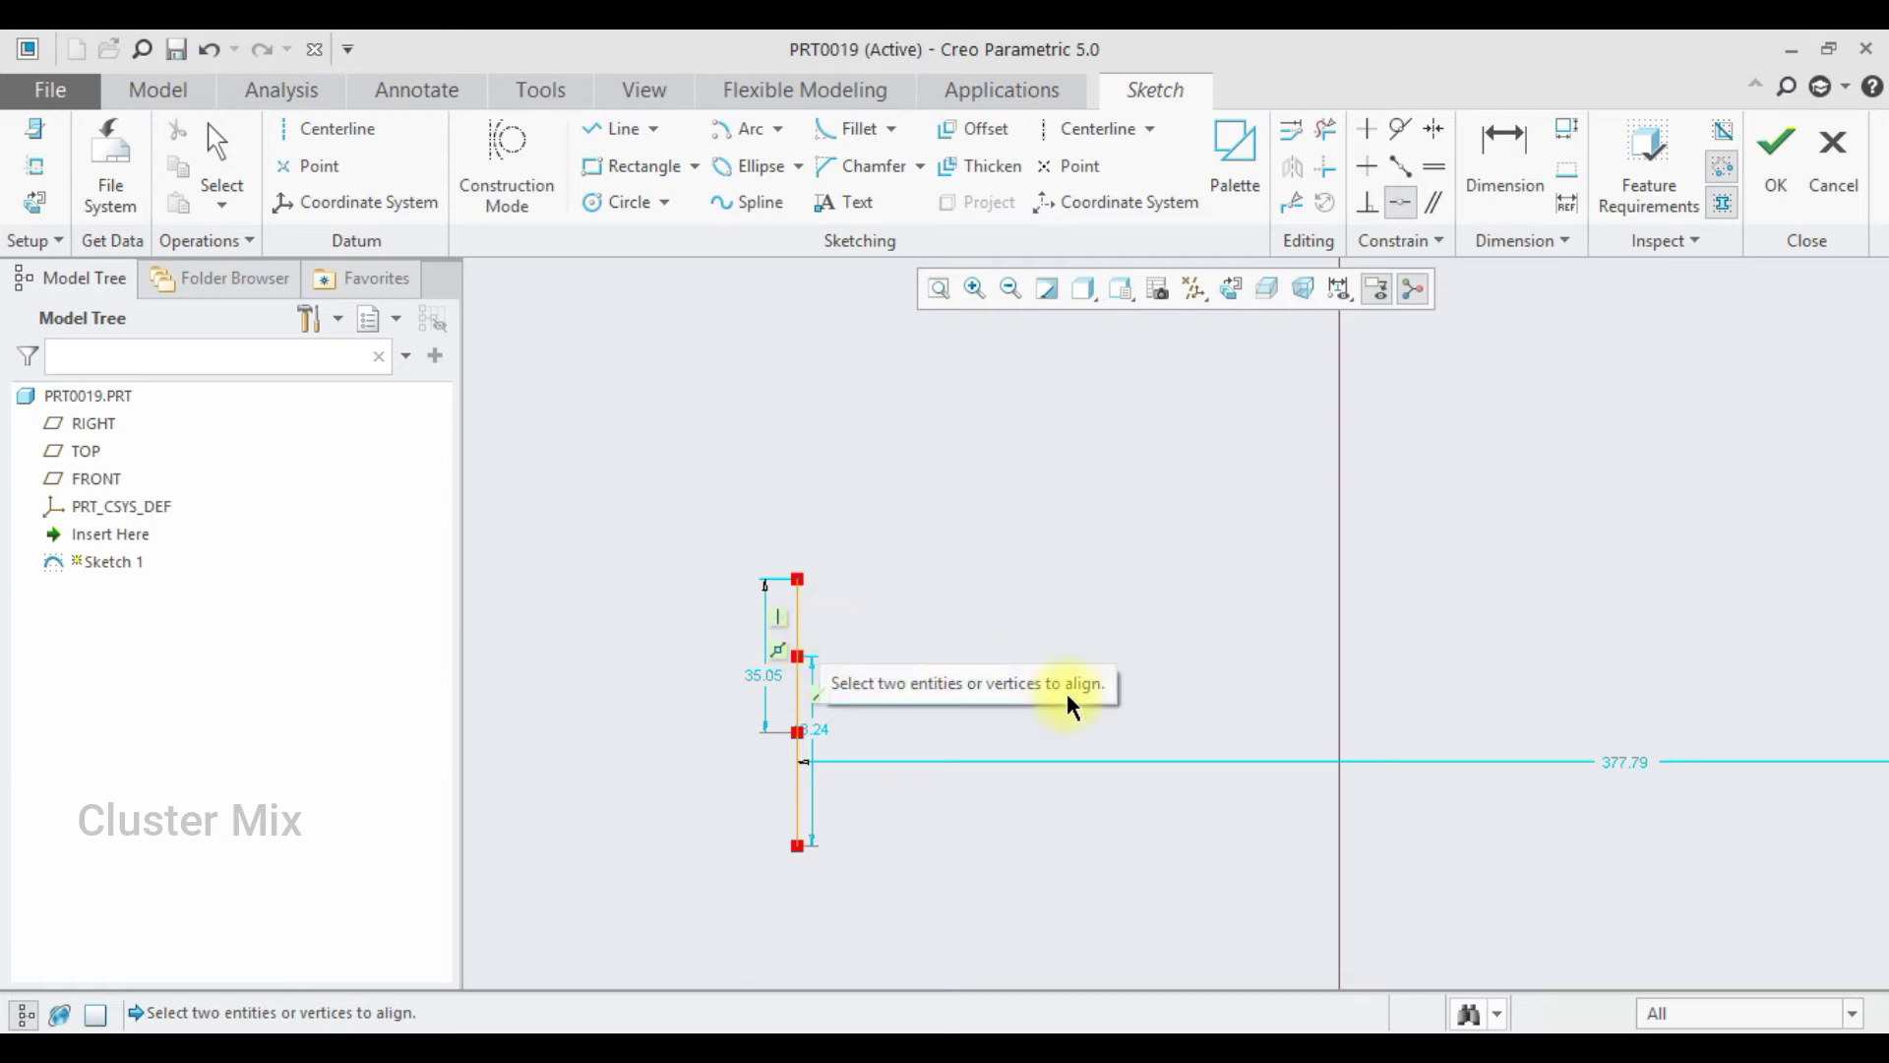
key("Escape")
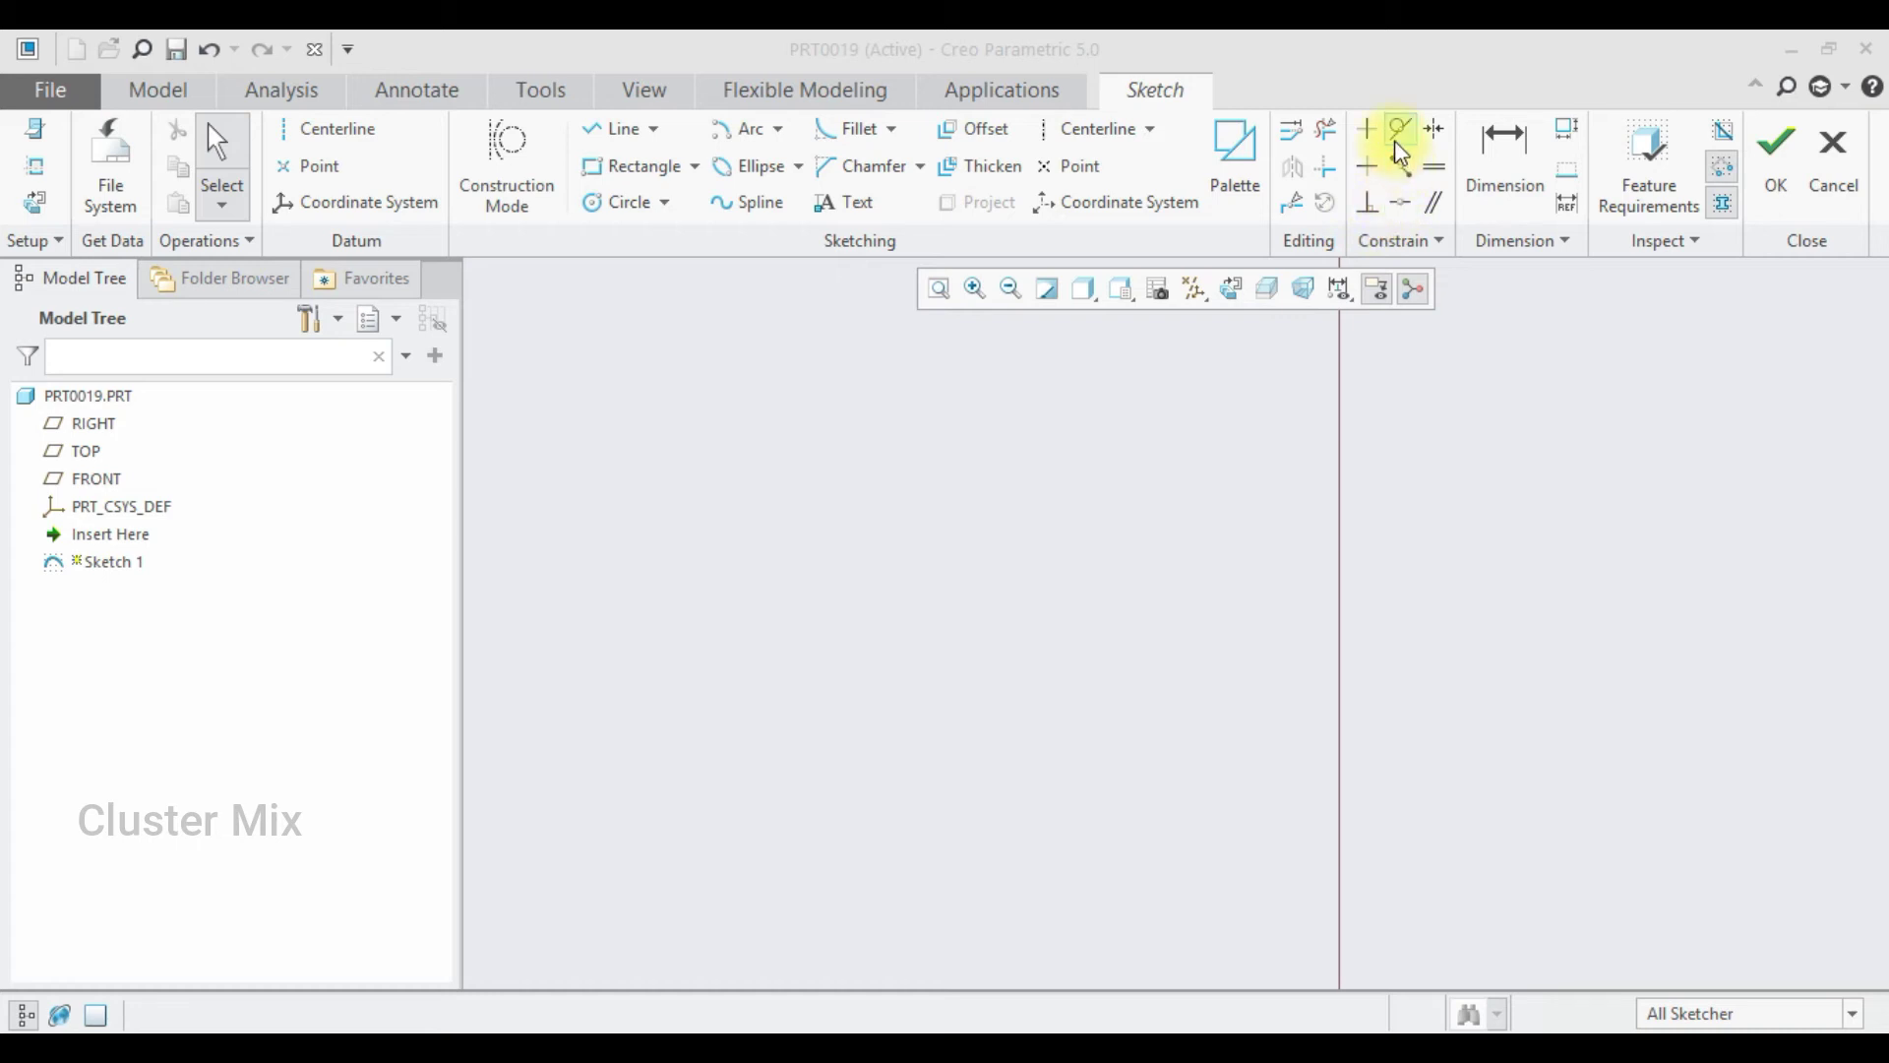
Draw a small circle, then a larger circle to its right with centres roughly level.
left_click(612, 201)
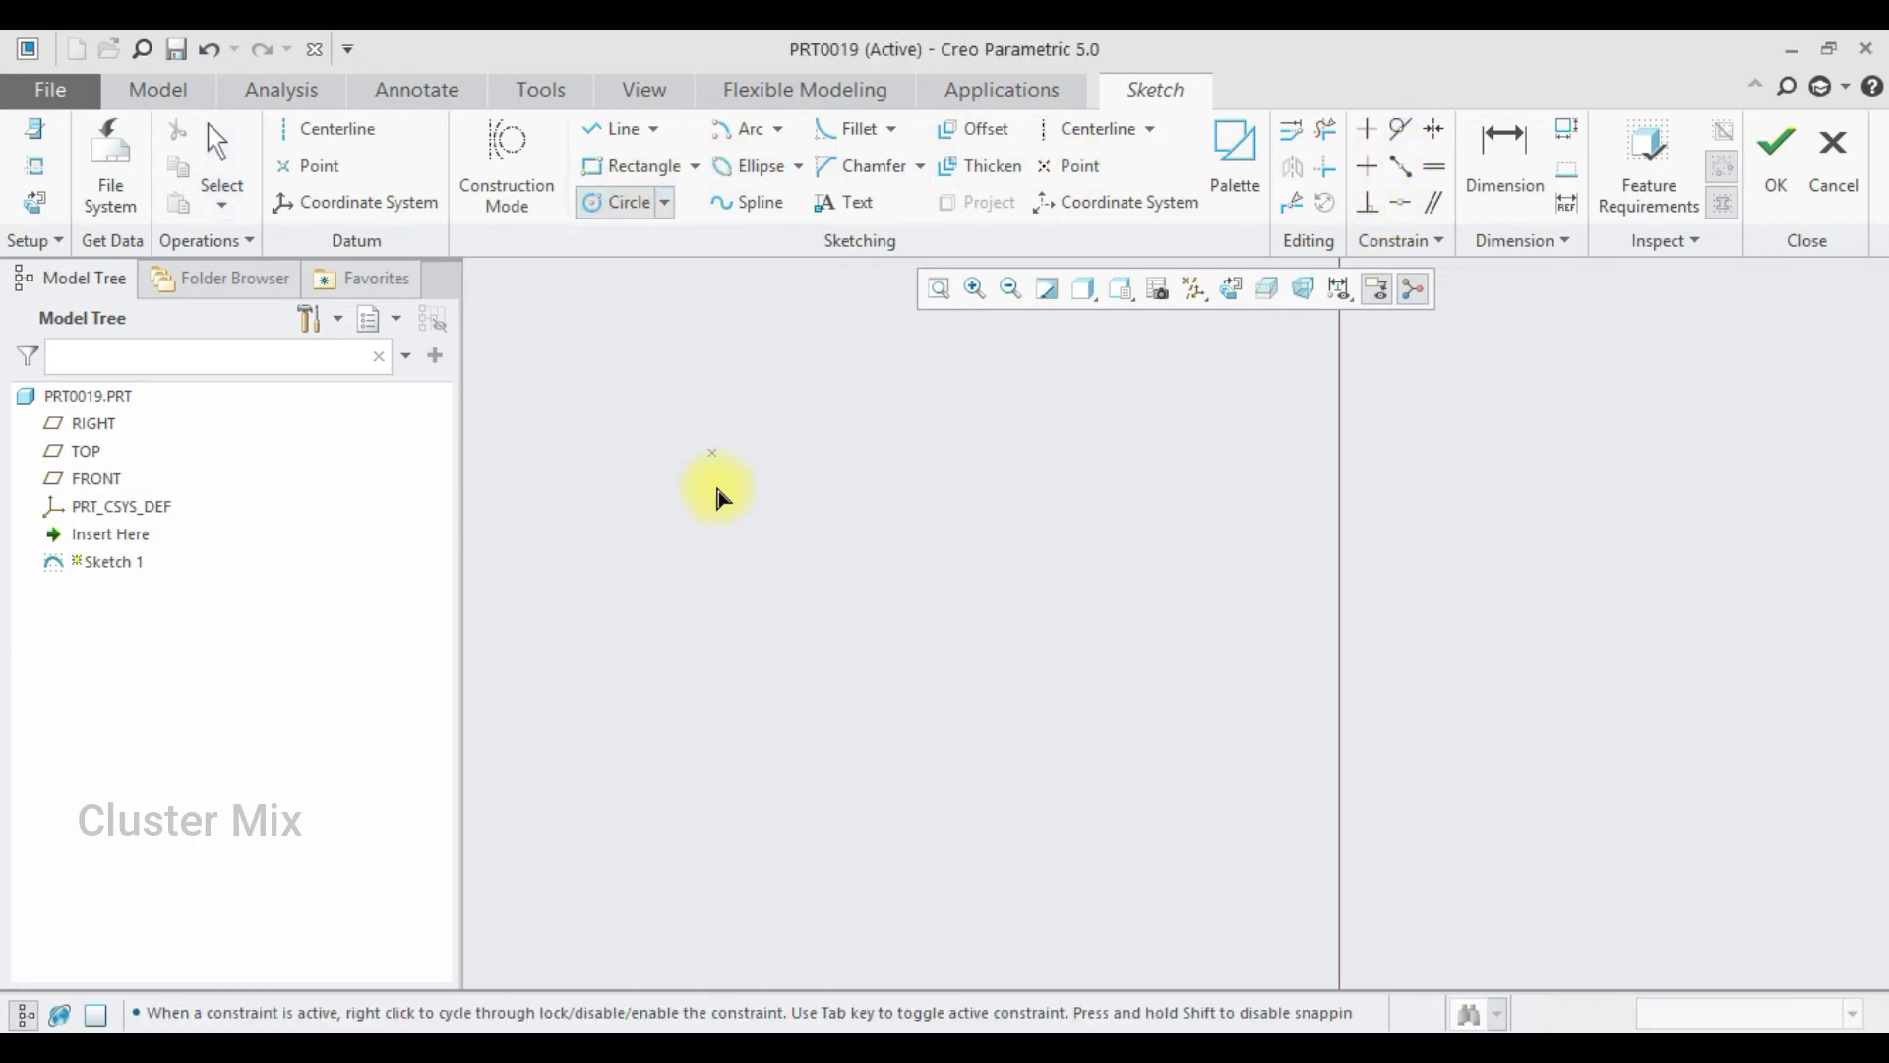
left_click(774, 622)
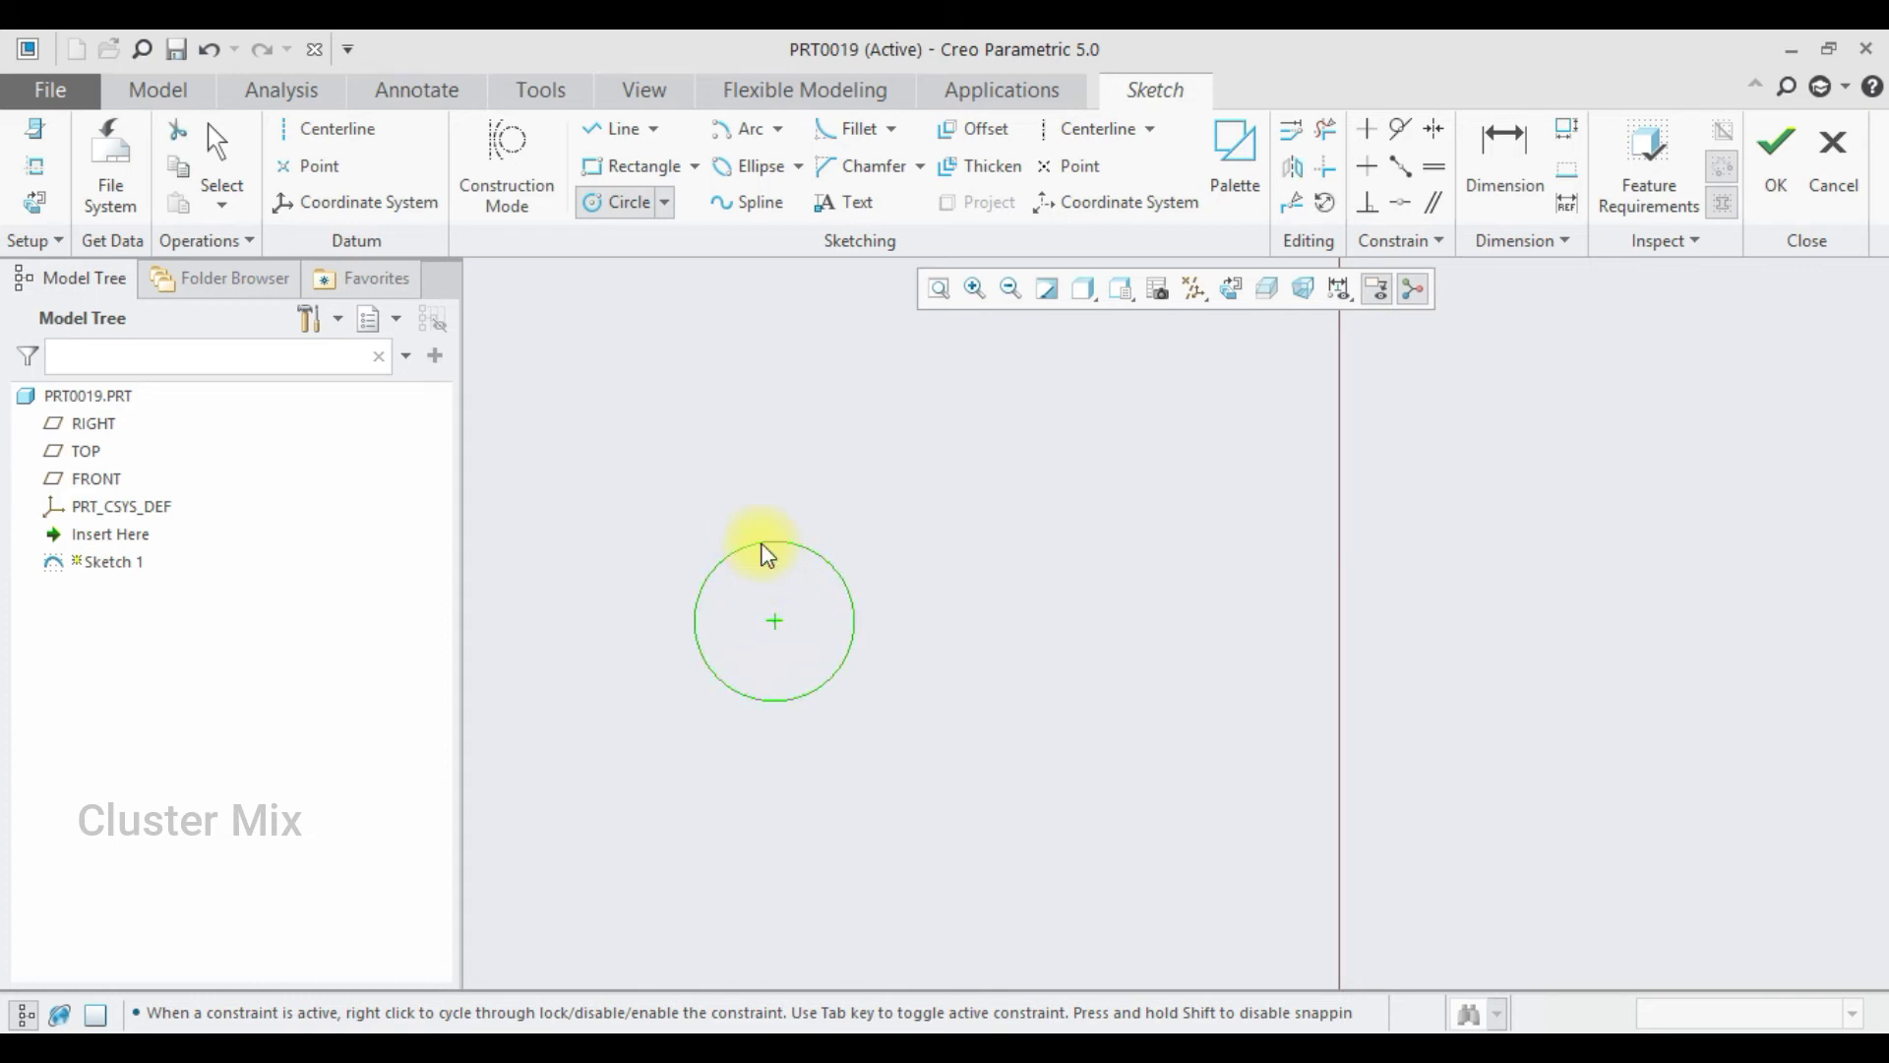
left_click(760, 542)
middle_click(1045, 594)
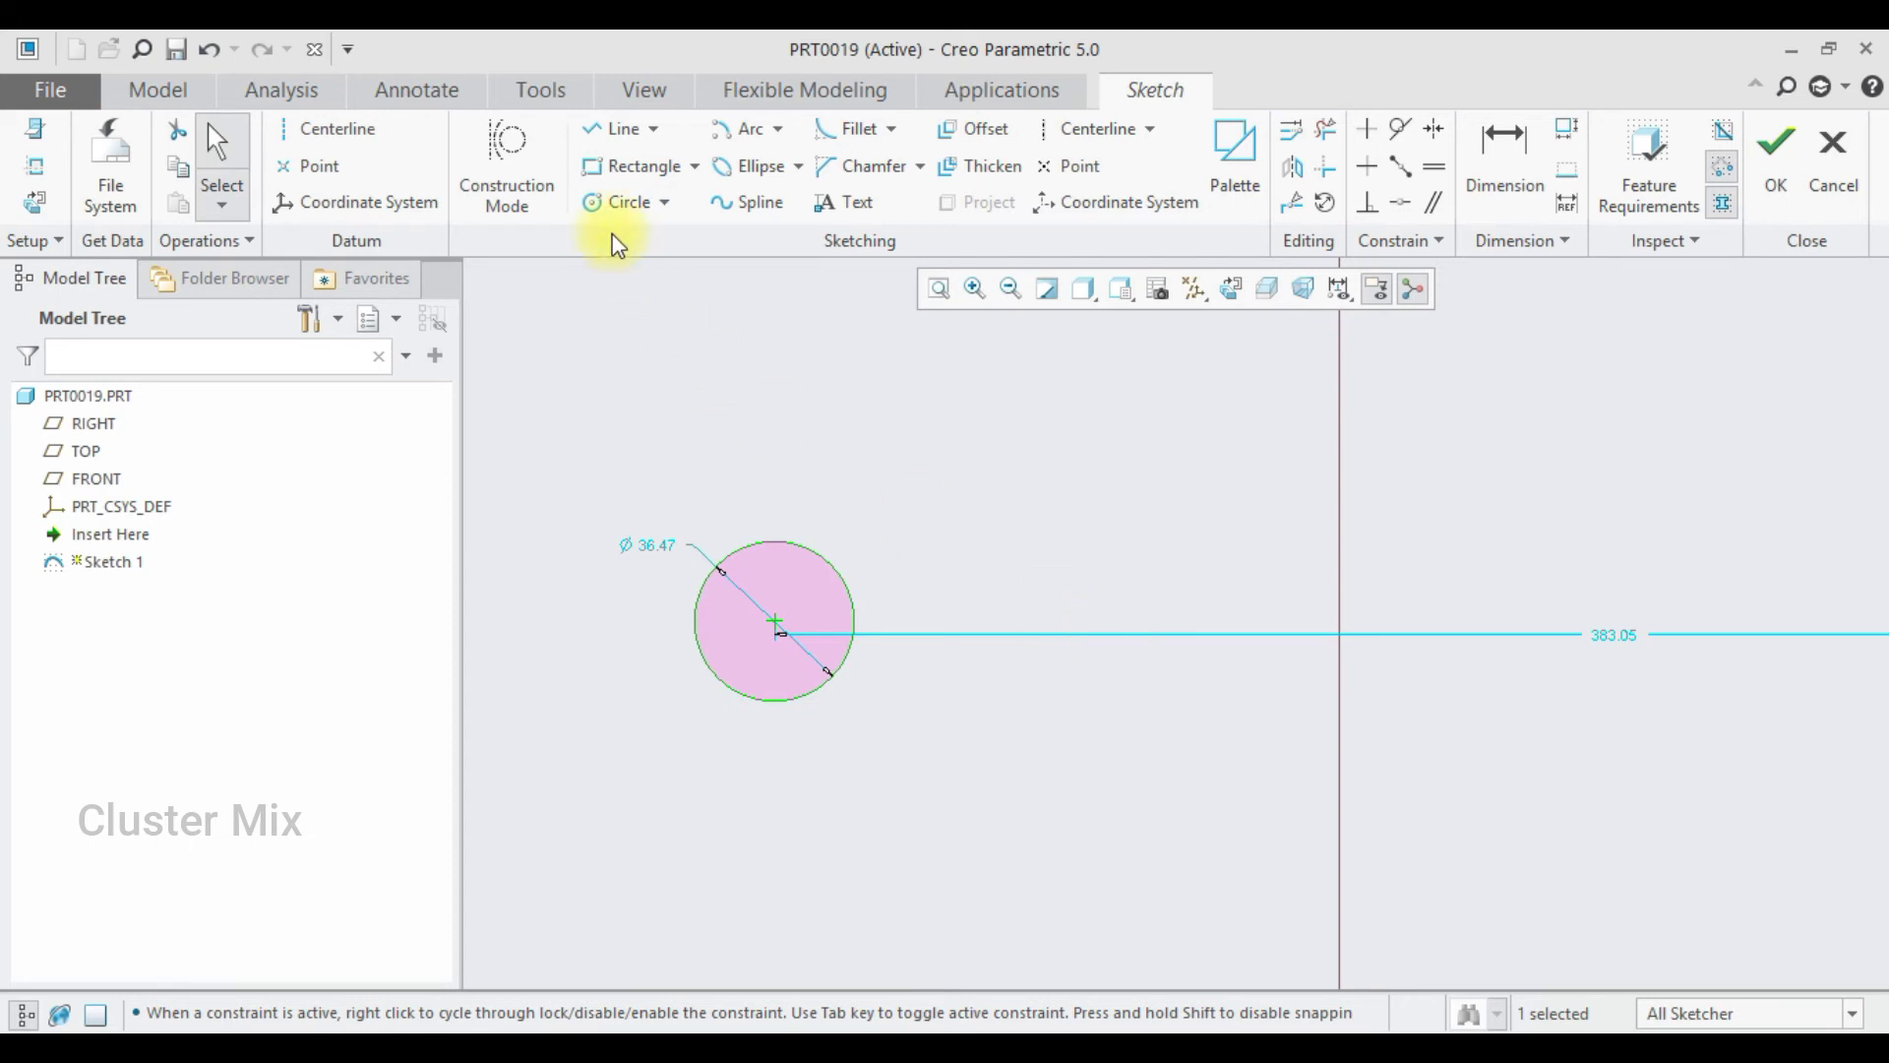
left_click(607, 201)
left_click(1080, 632)
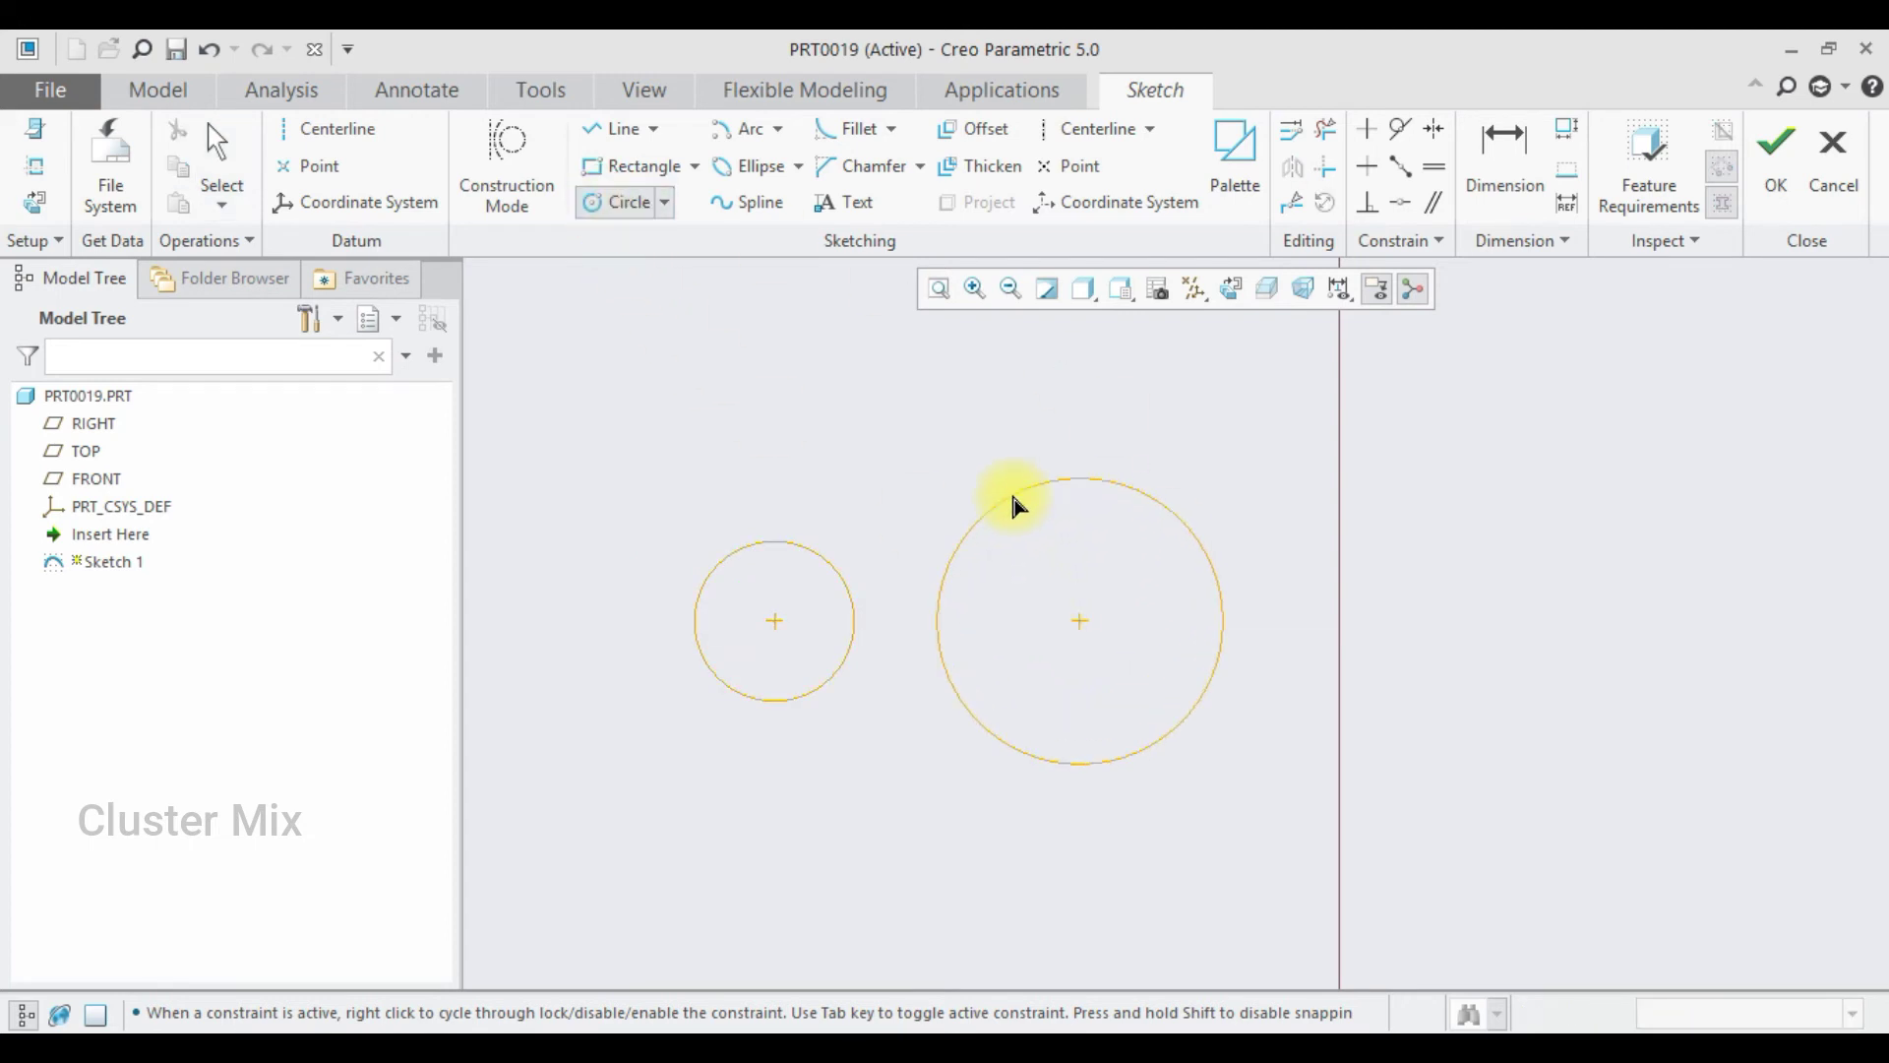
left_click(1099, 489)
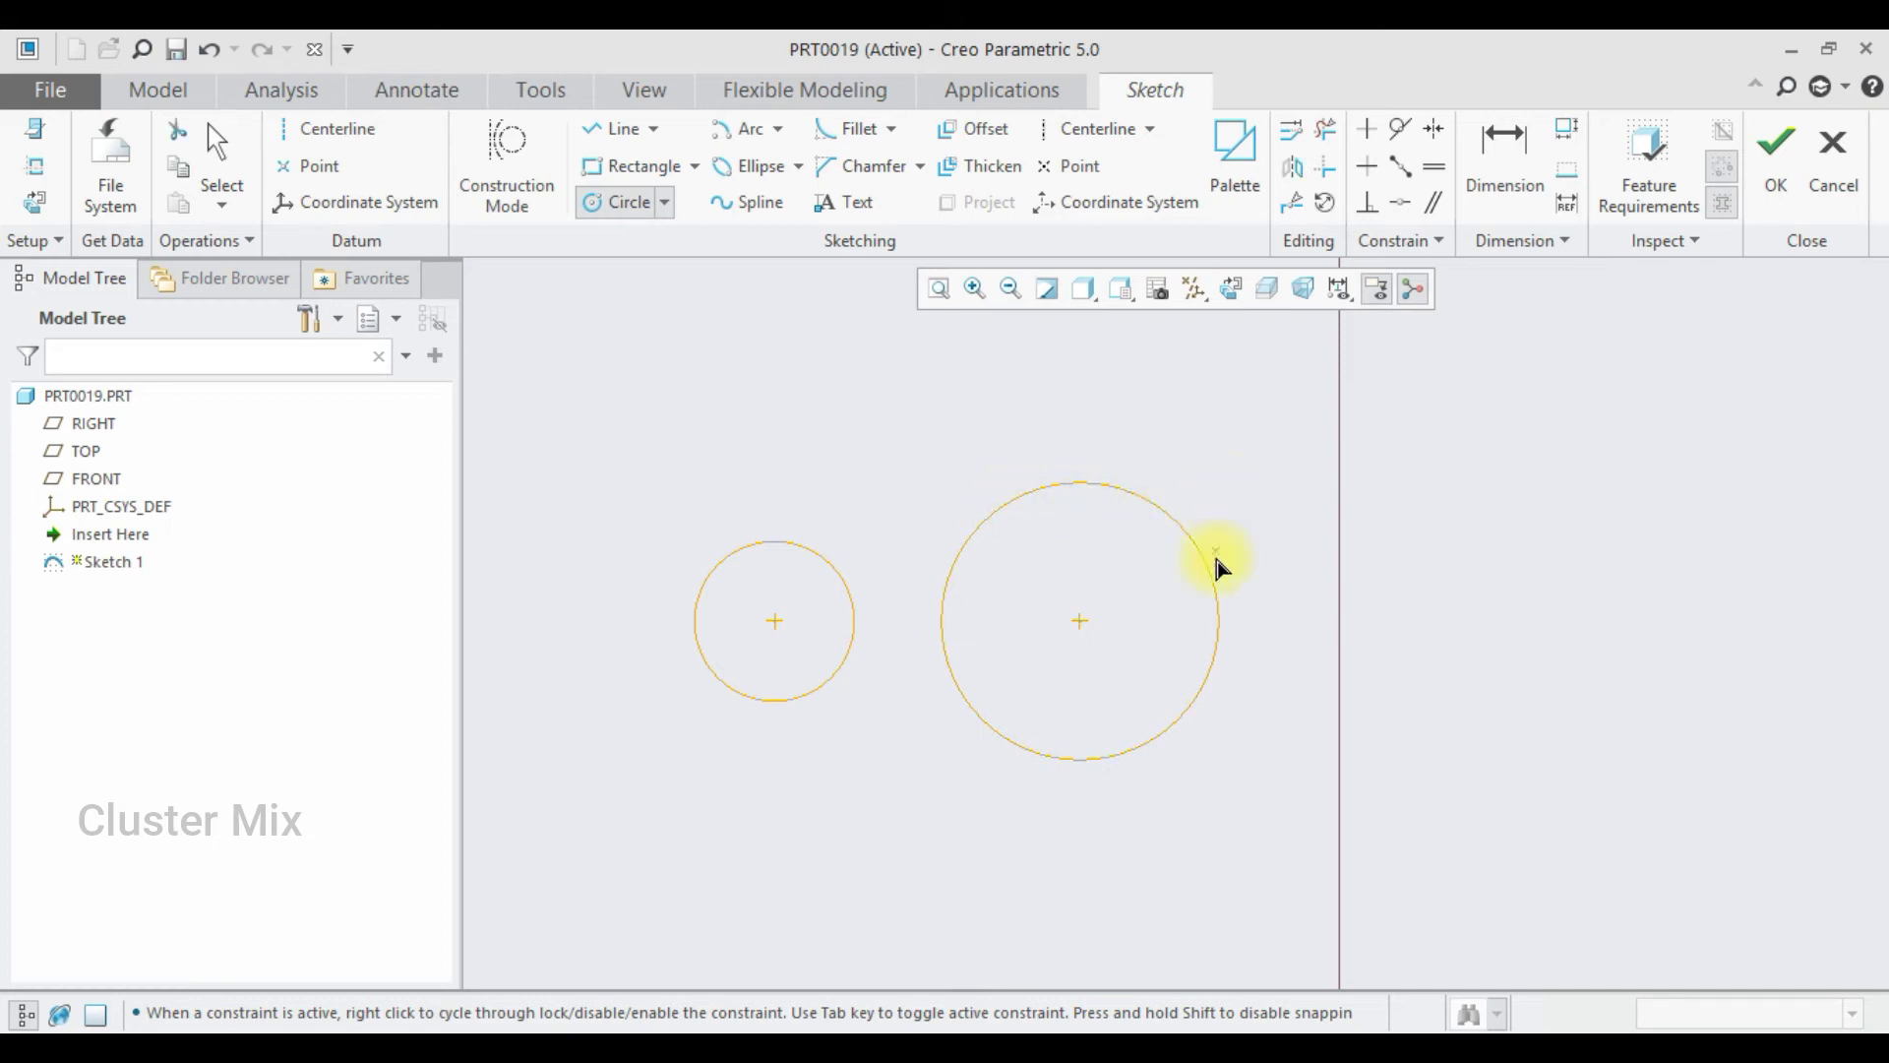
Constrain the Ø41.42 and Ø68.12 circles tangent so they touch at one point.
left_click(1395, 127)
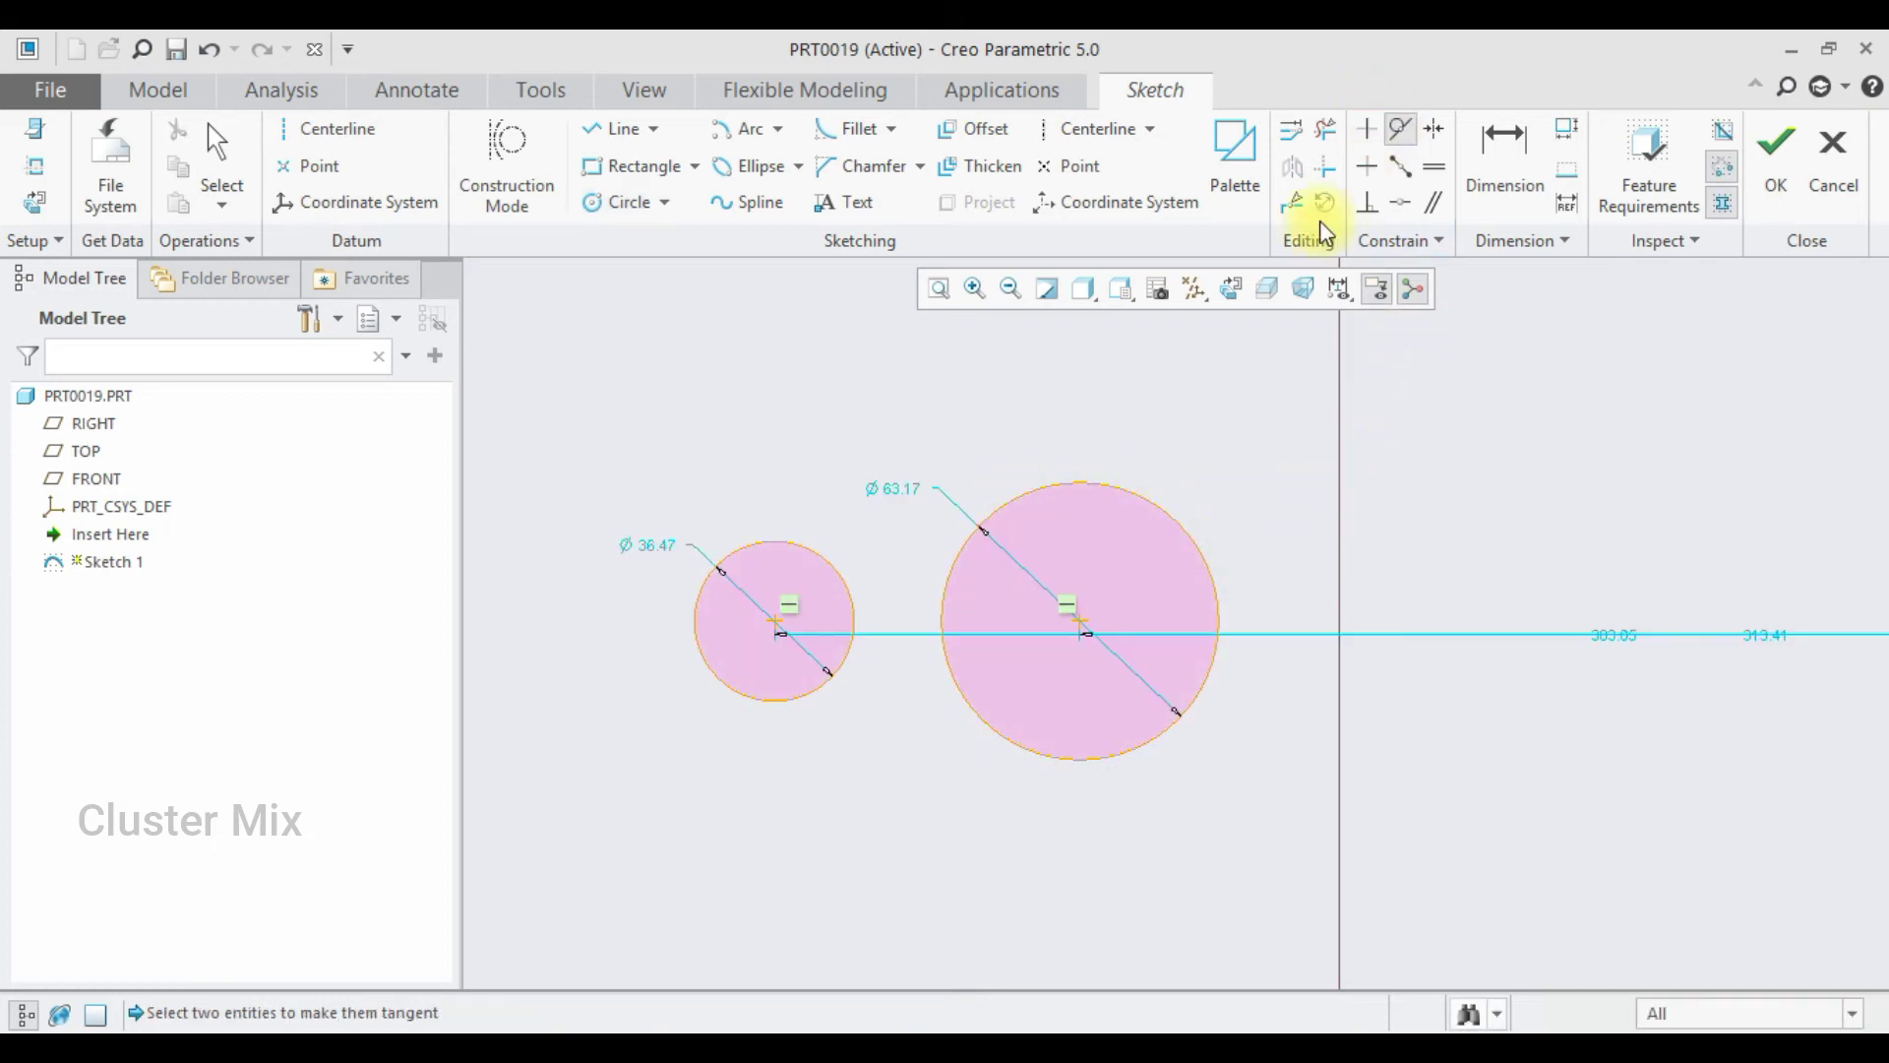
left_click(796, 540)
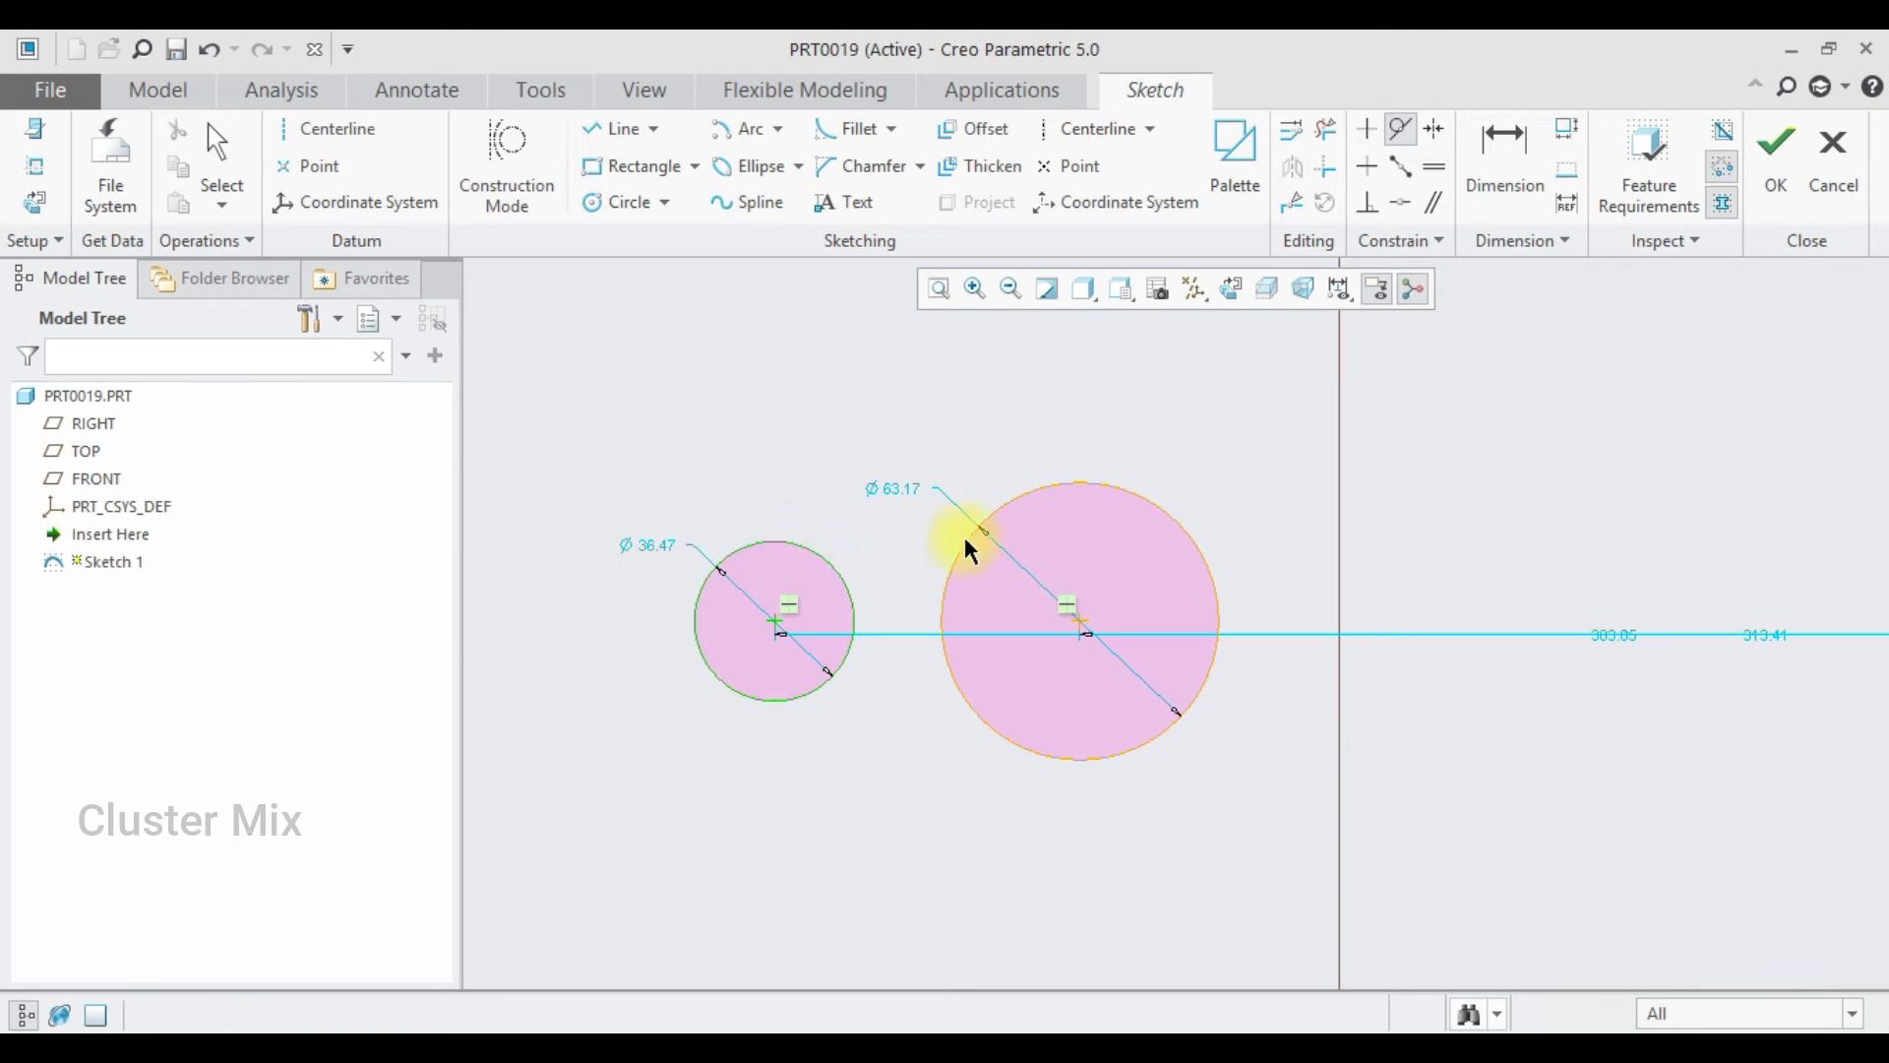
left_click(968, 540)
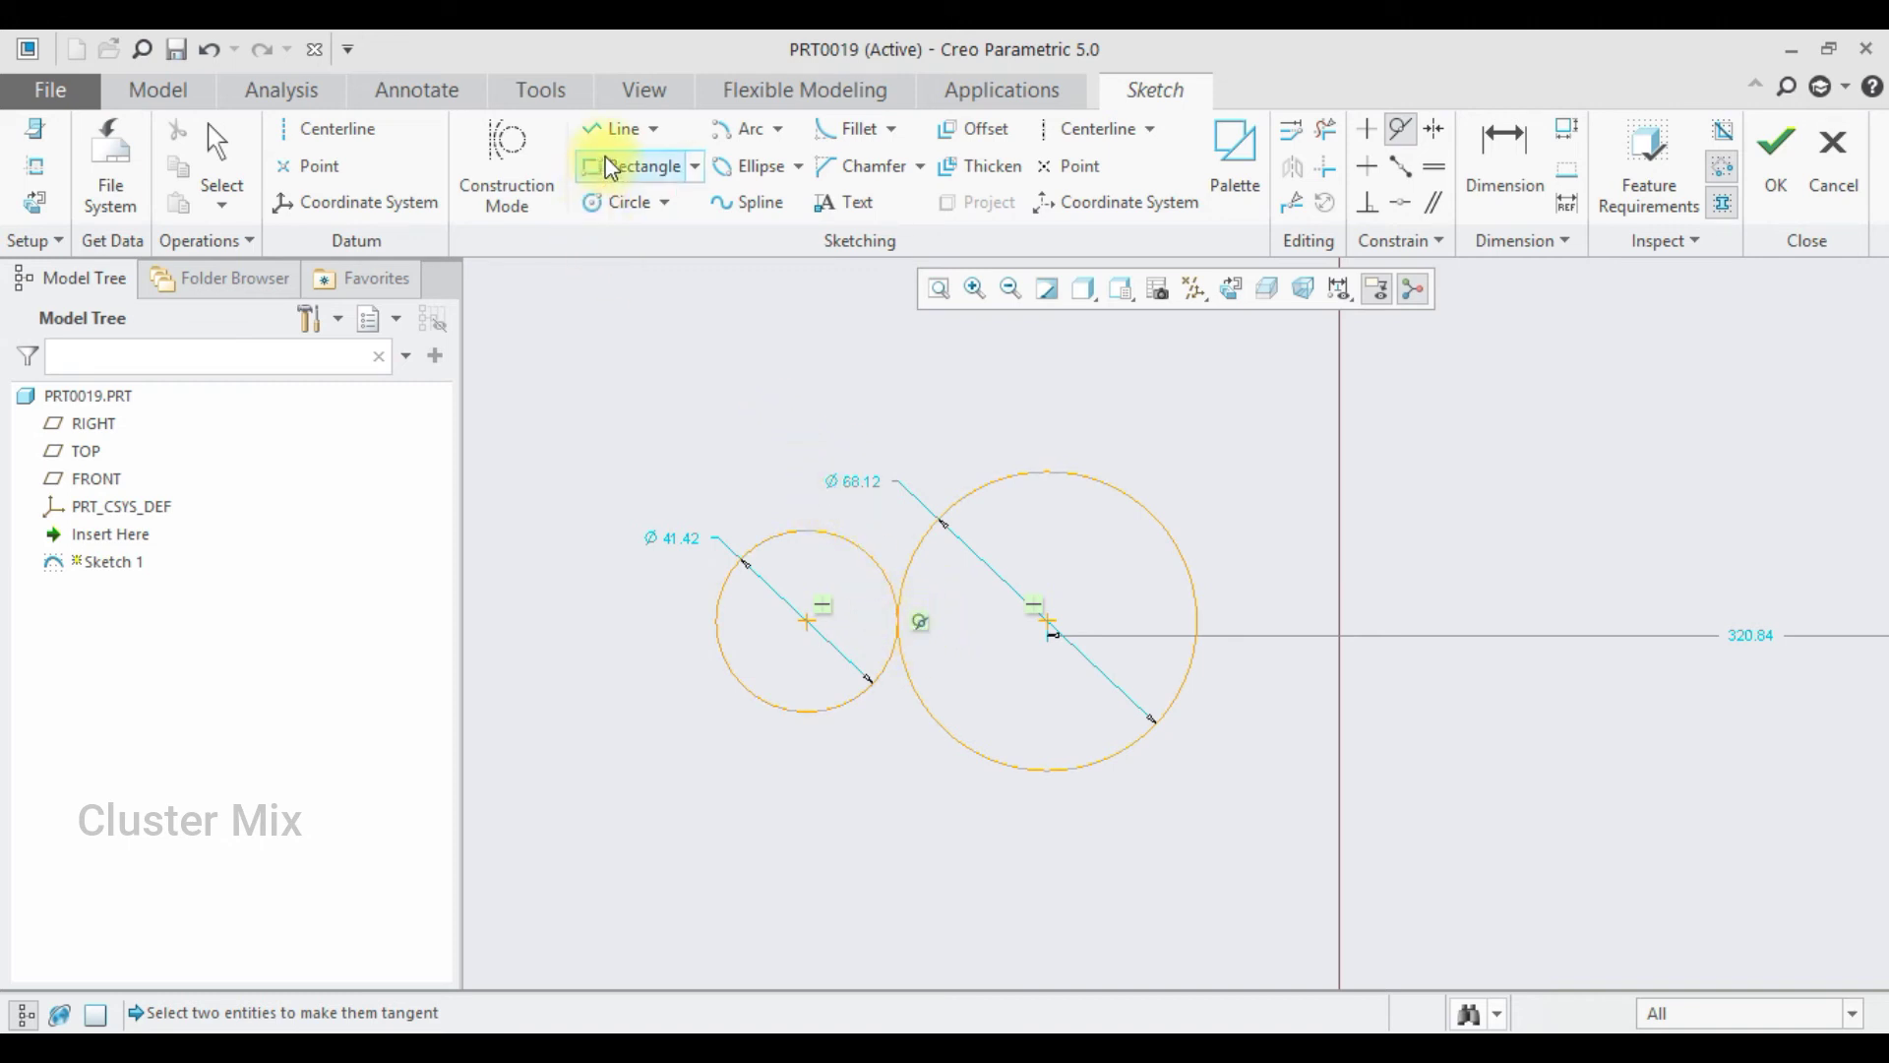
Draw a Line Tangent from the top of the small circle to the top of the large circle.
left_click(653, 129)
left_click(653, 192)
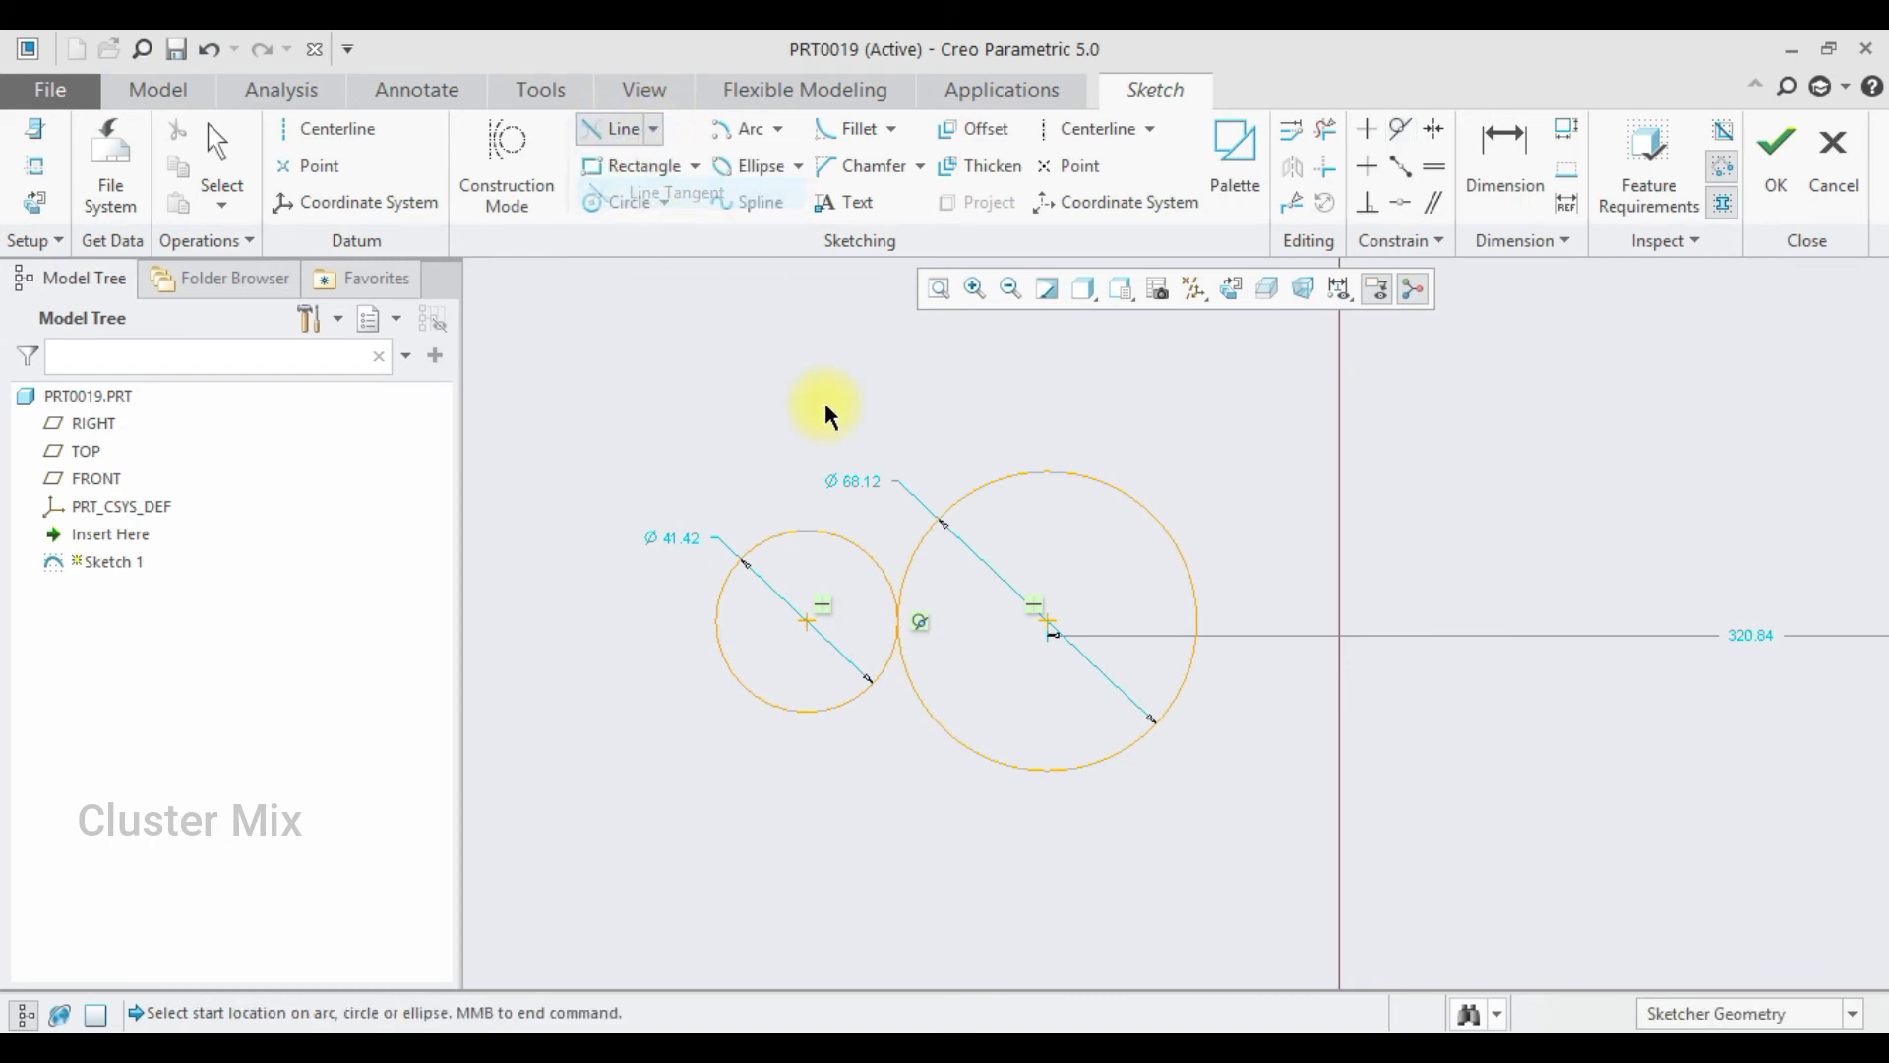
left_click(798, 530)
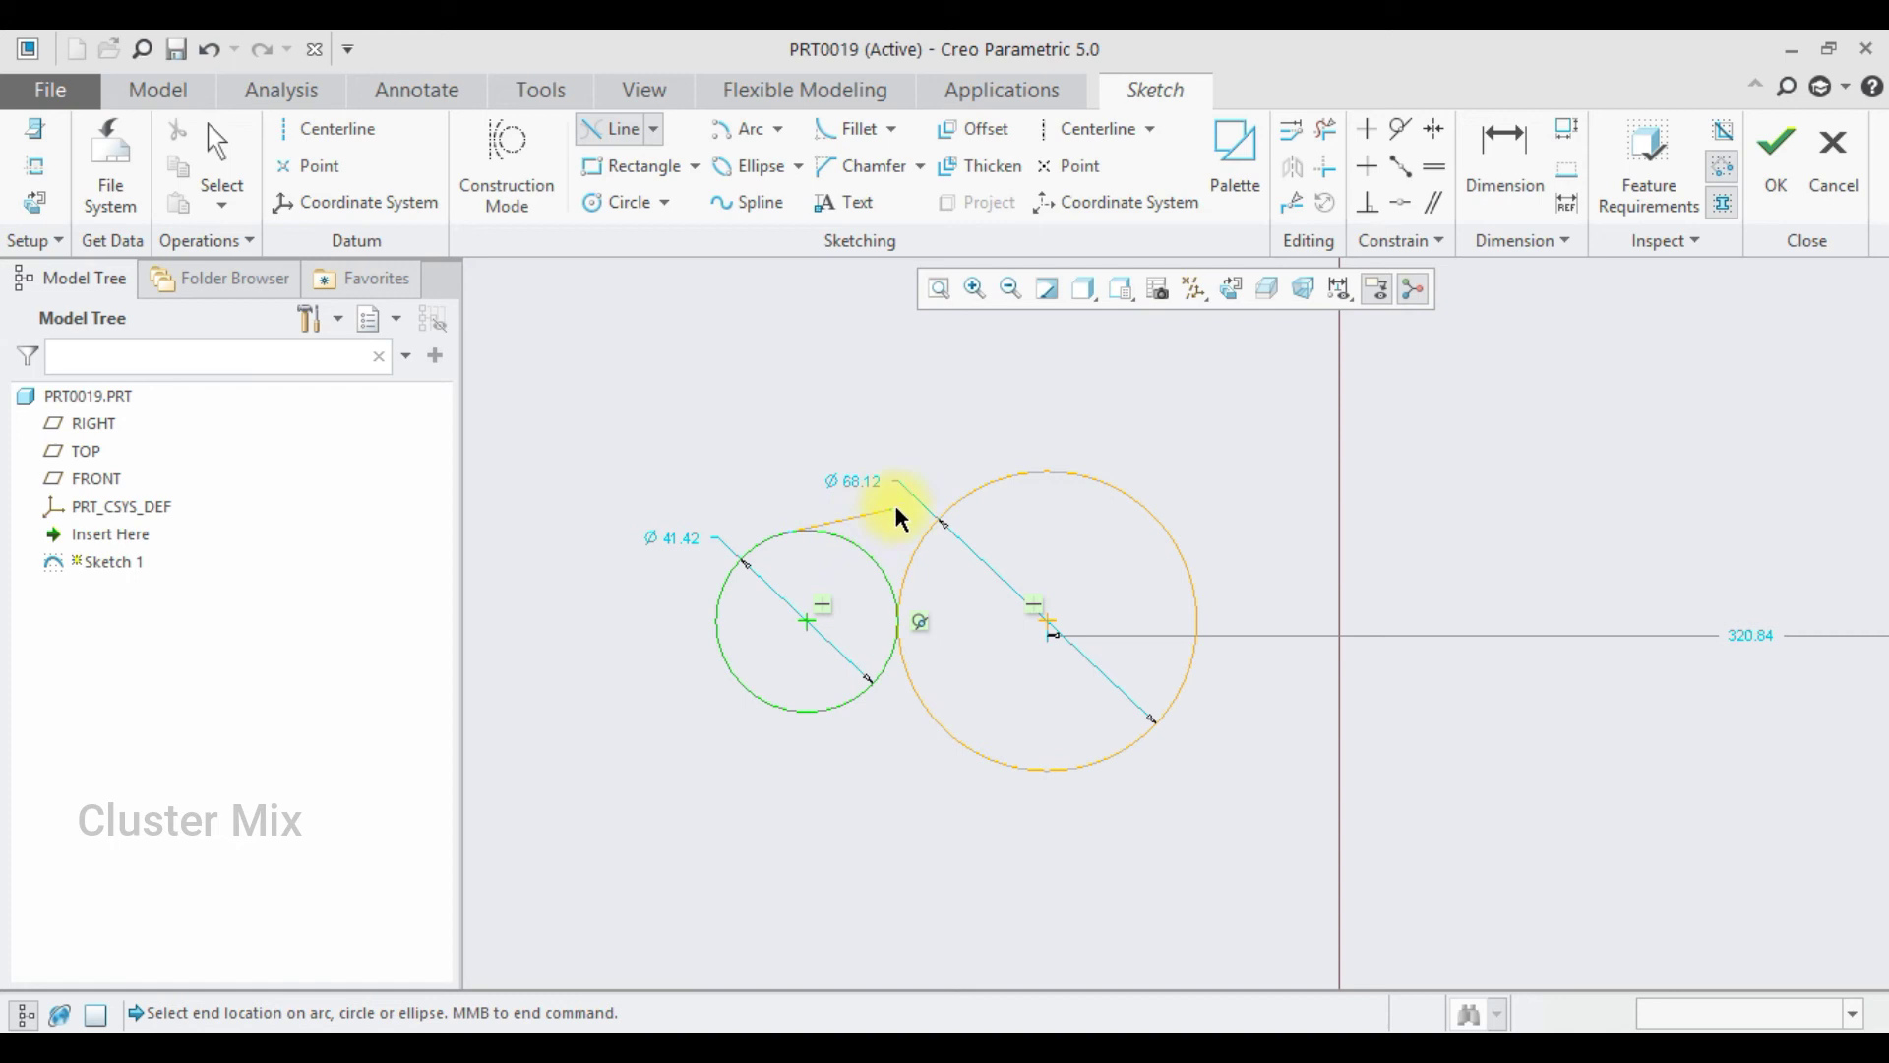
left_click(1007, 476)
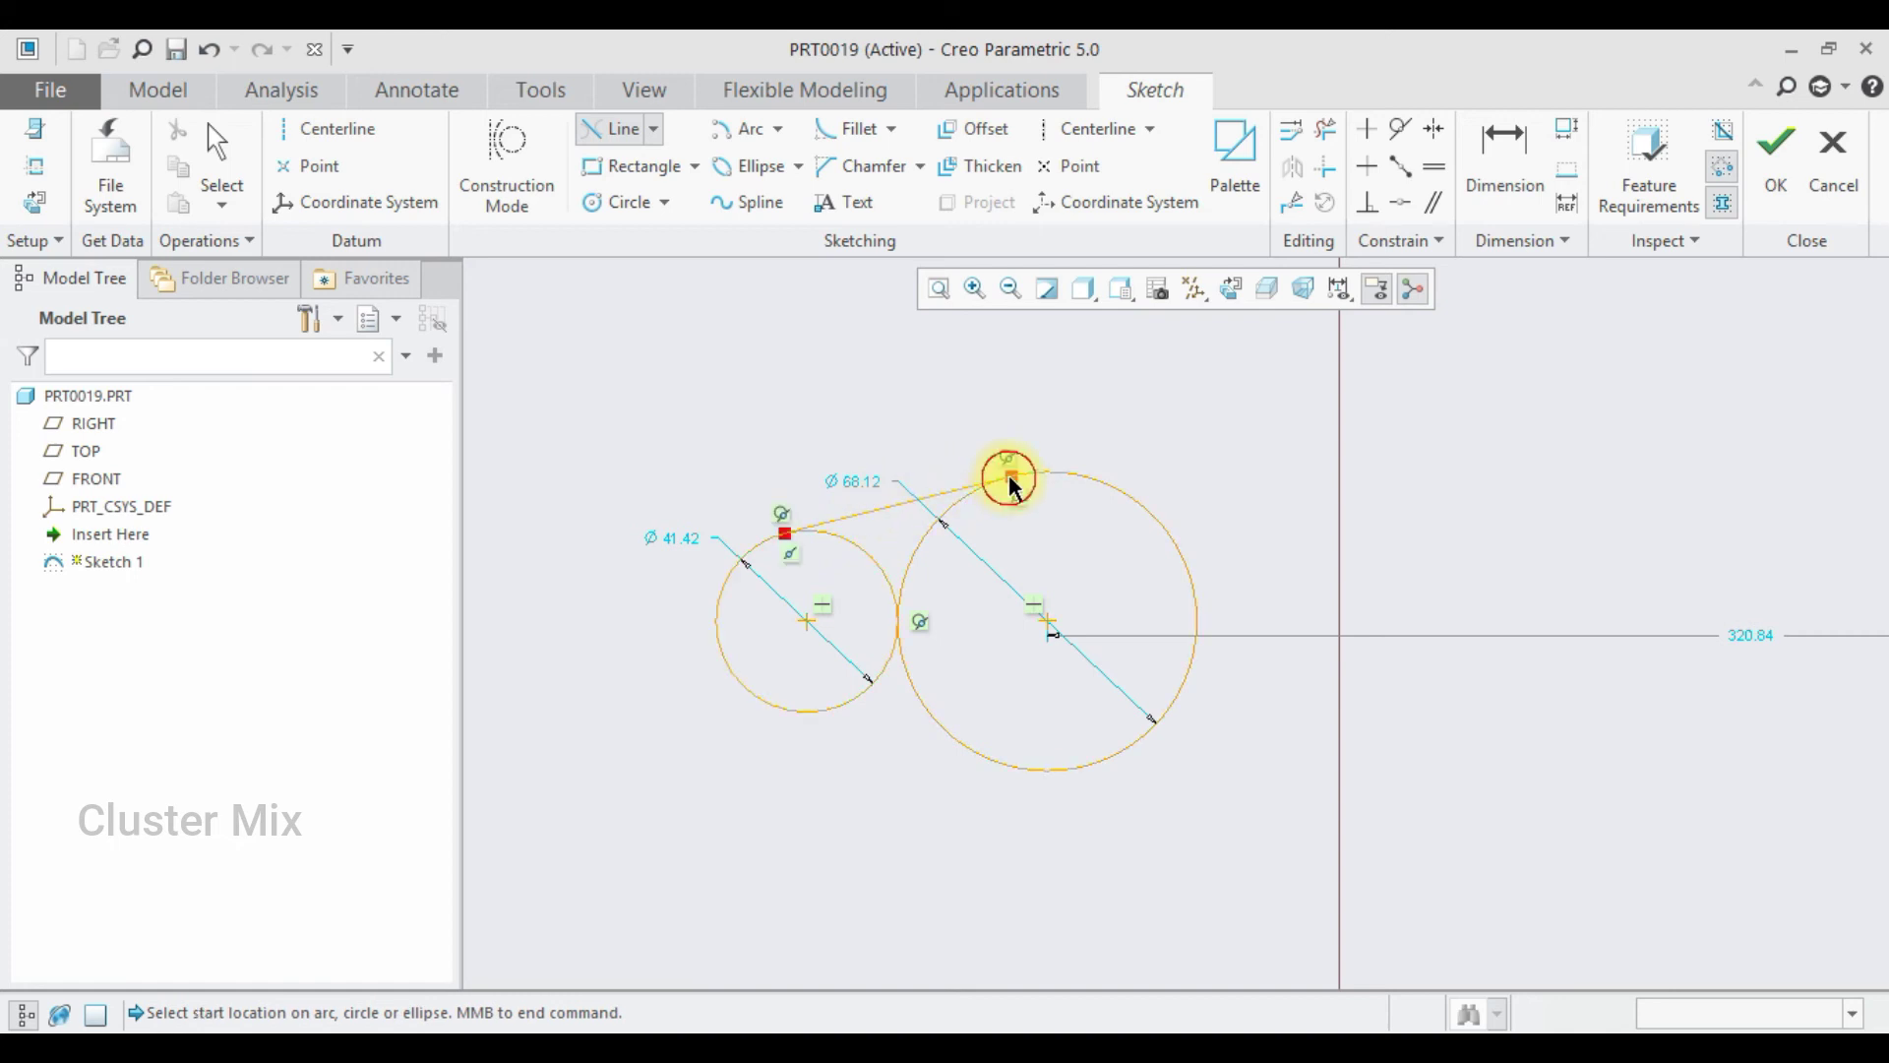
middle_click(940, 411)
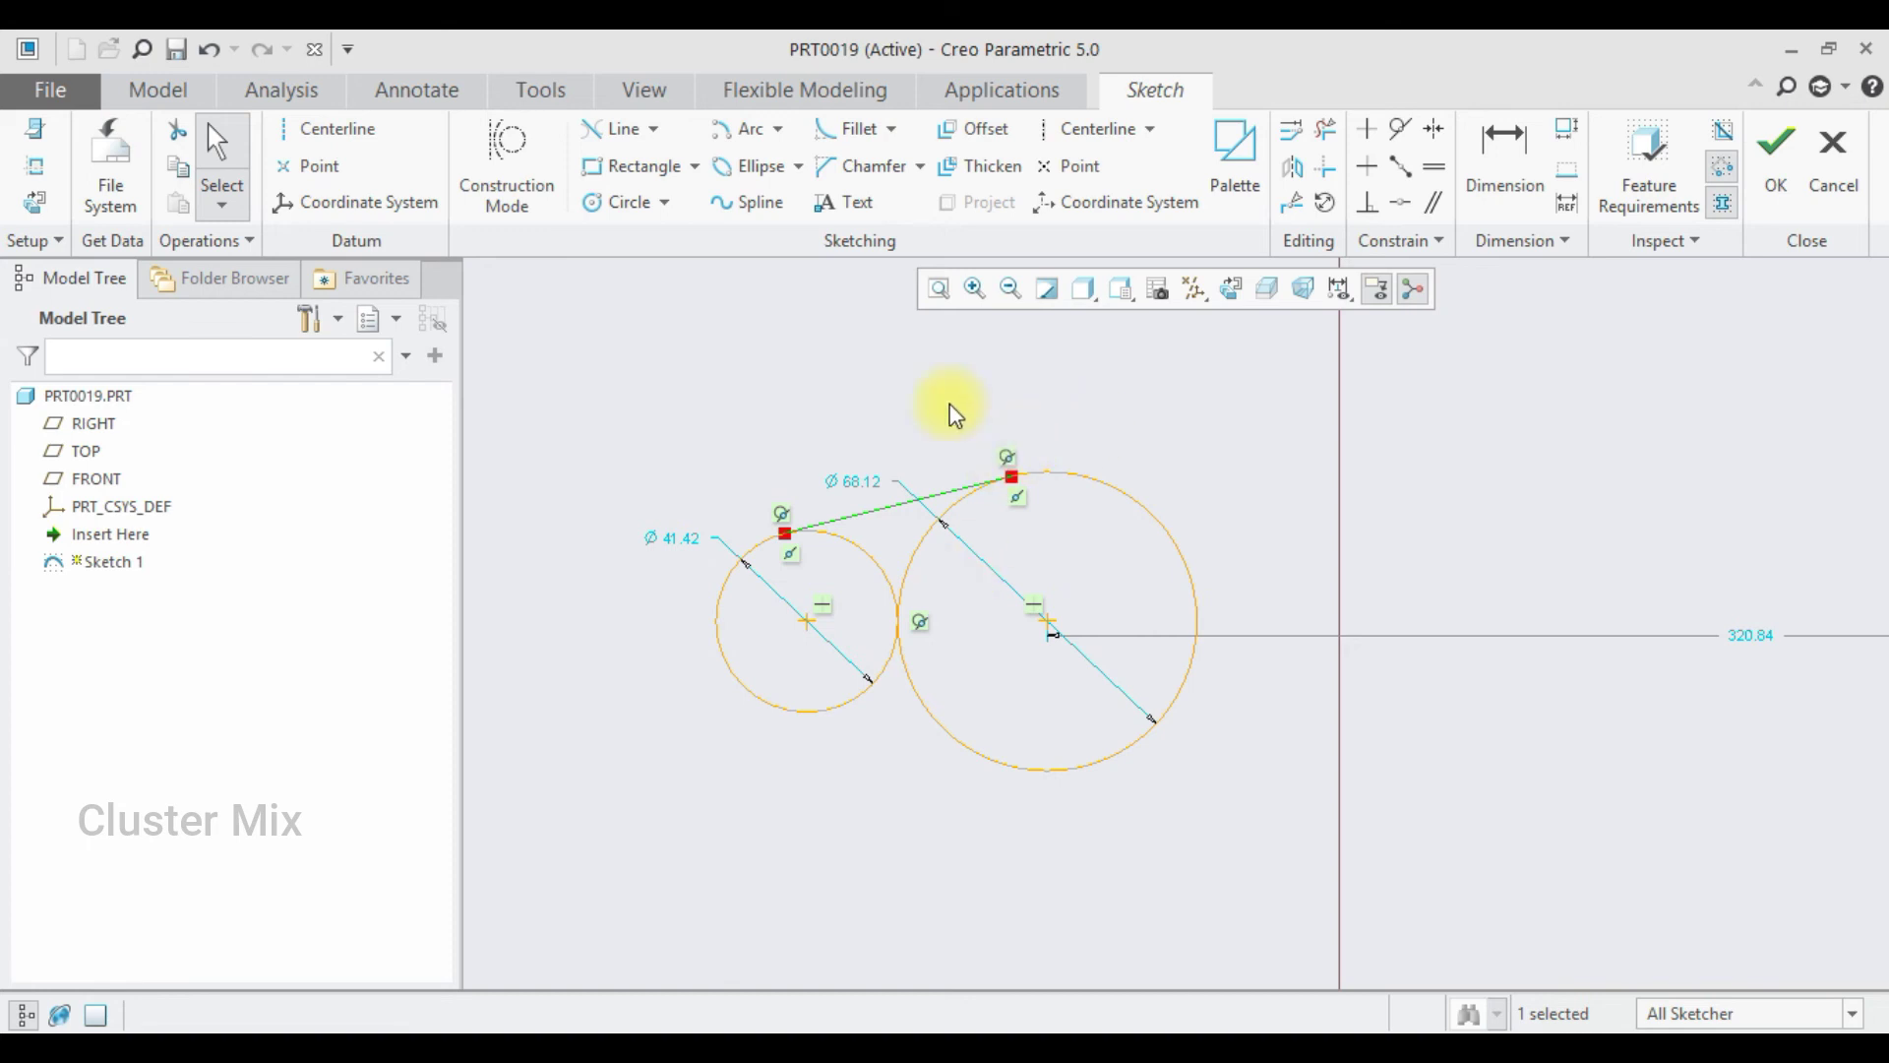
Delete the tangent line and constrain both circles equal at diameter 54.77.
key("Delete")
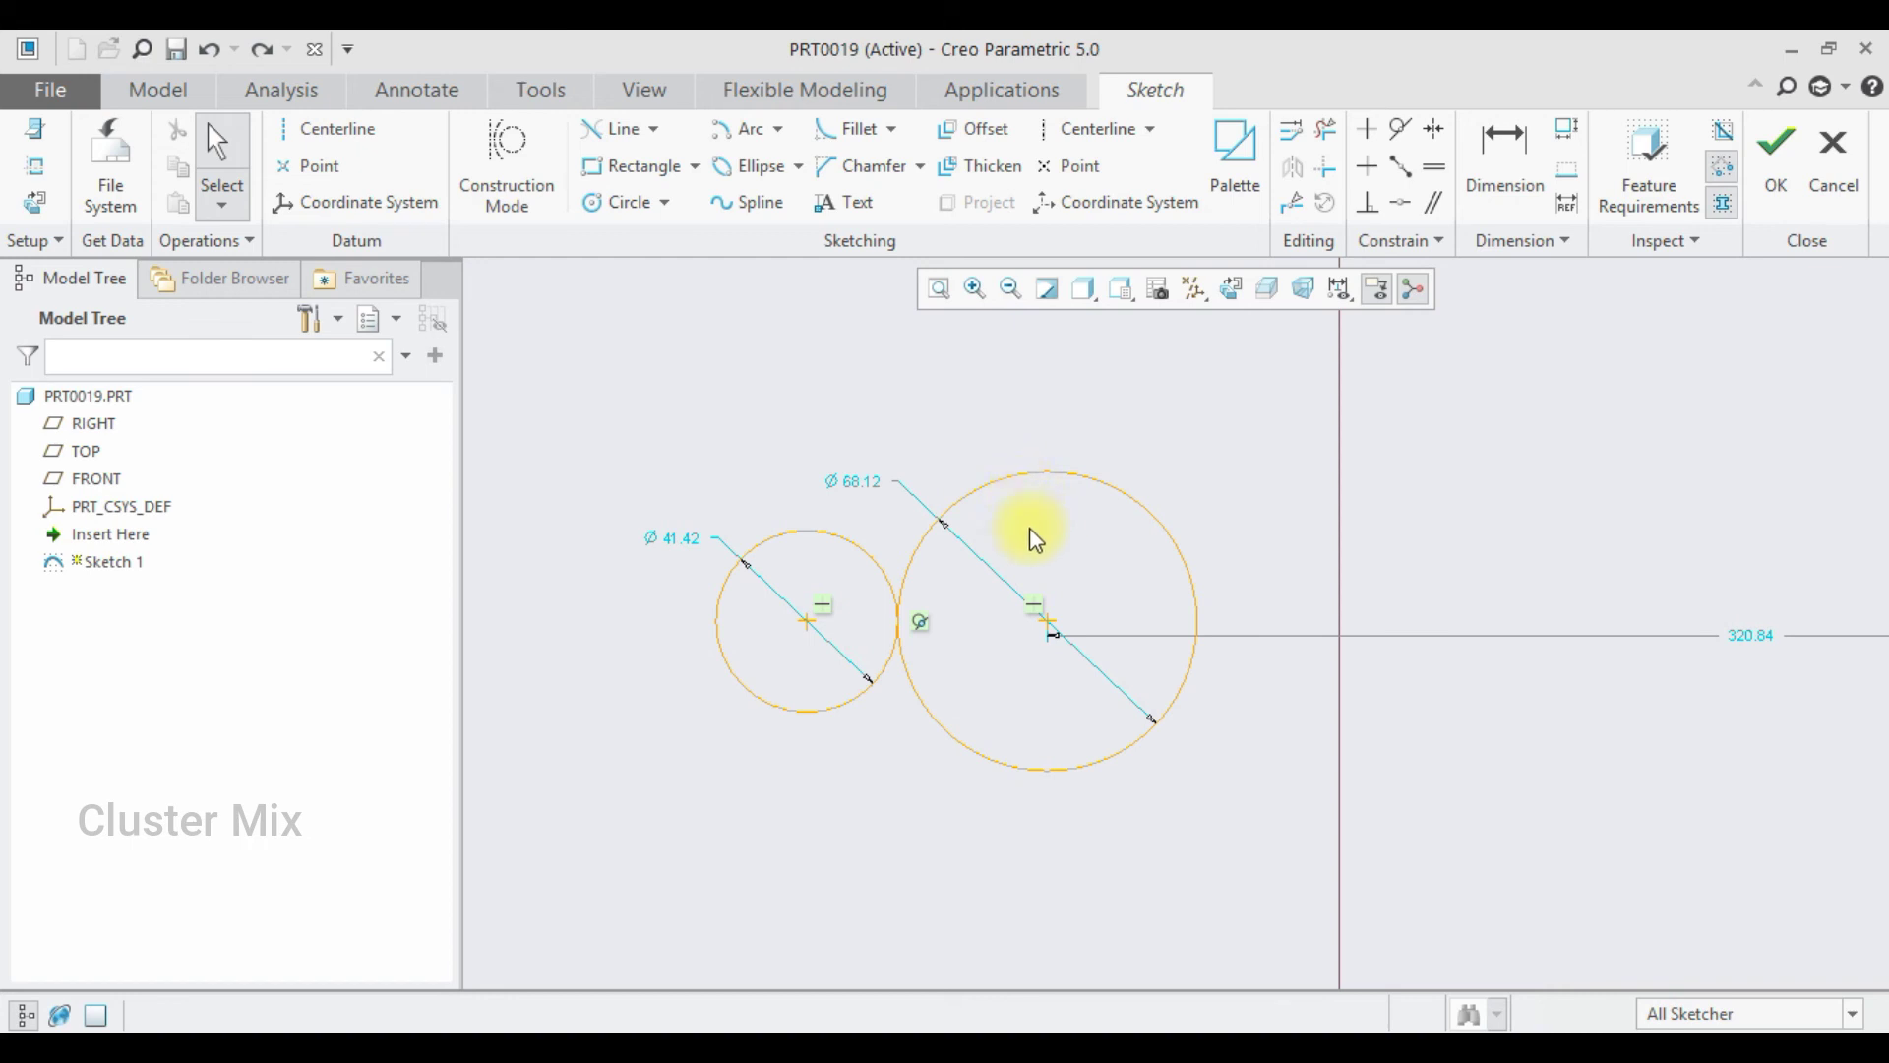
left_click(1432, 169)
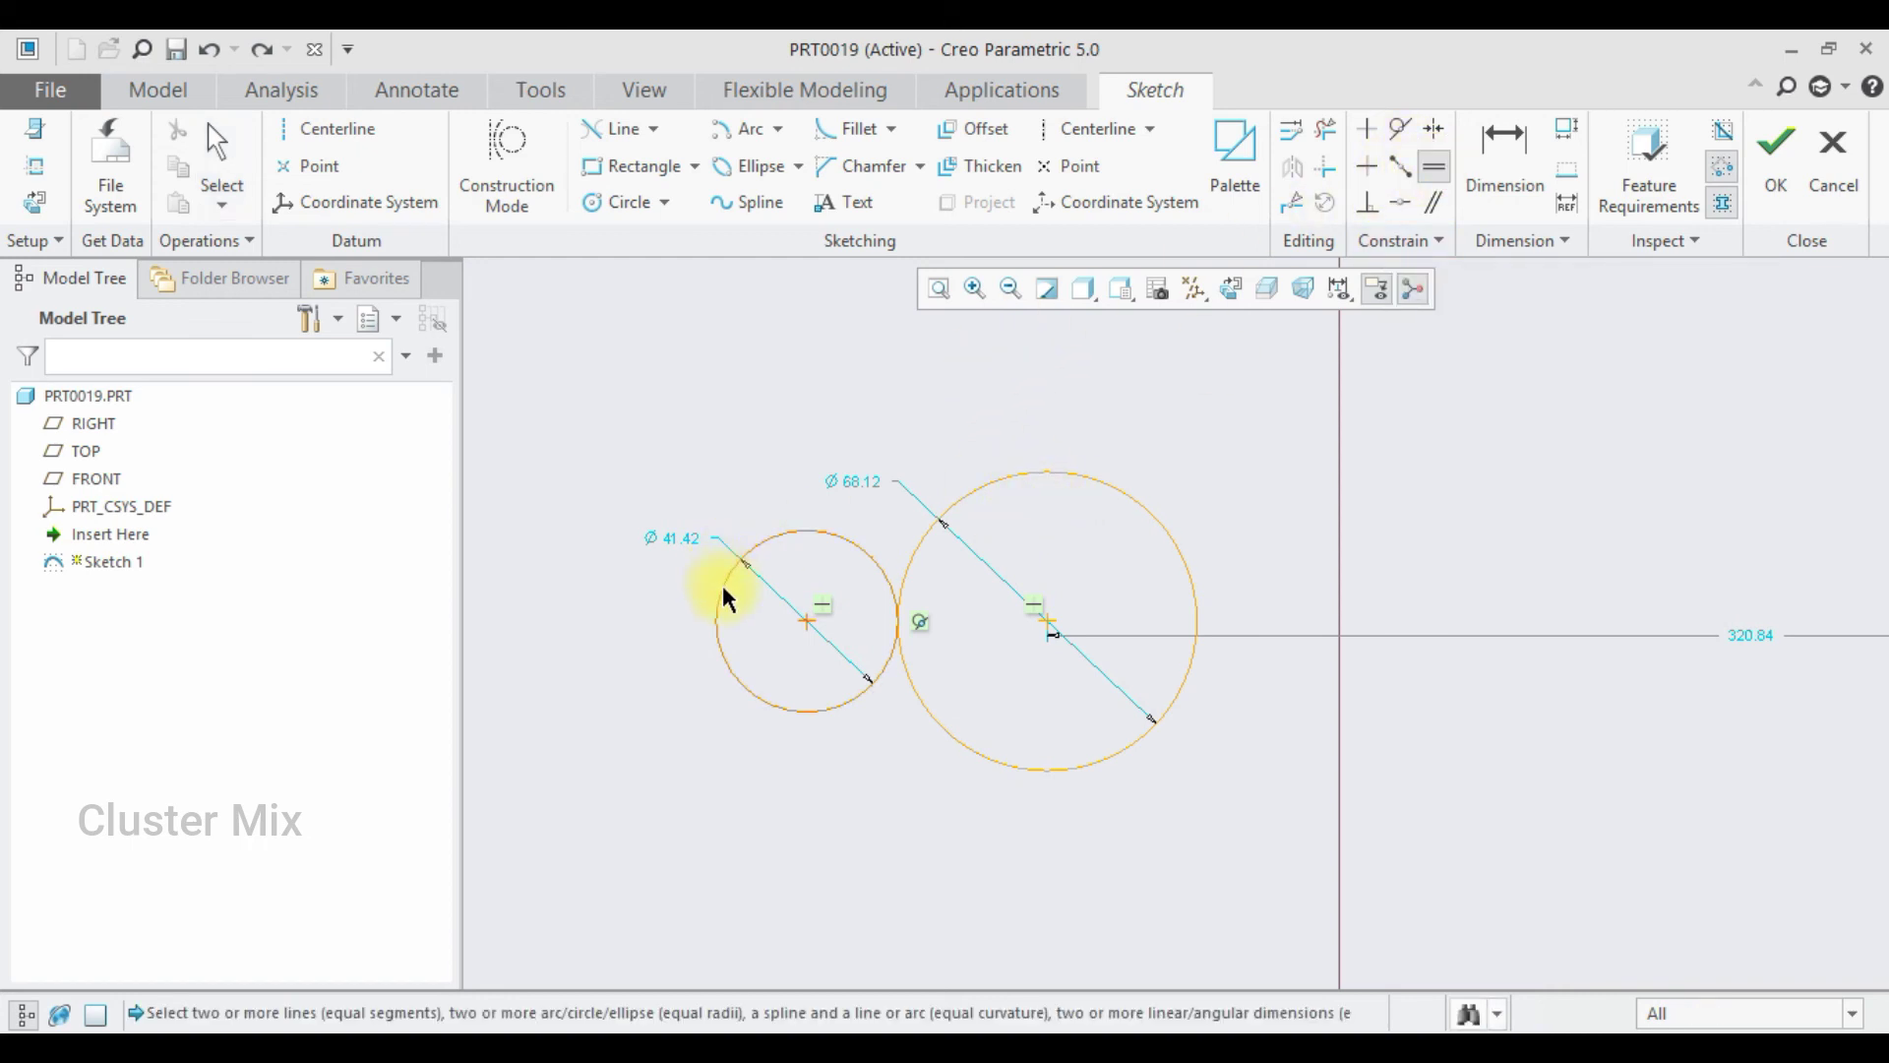
left_click(722, 587)
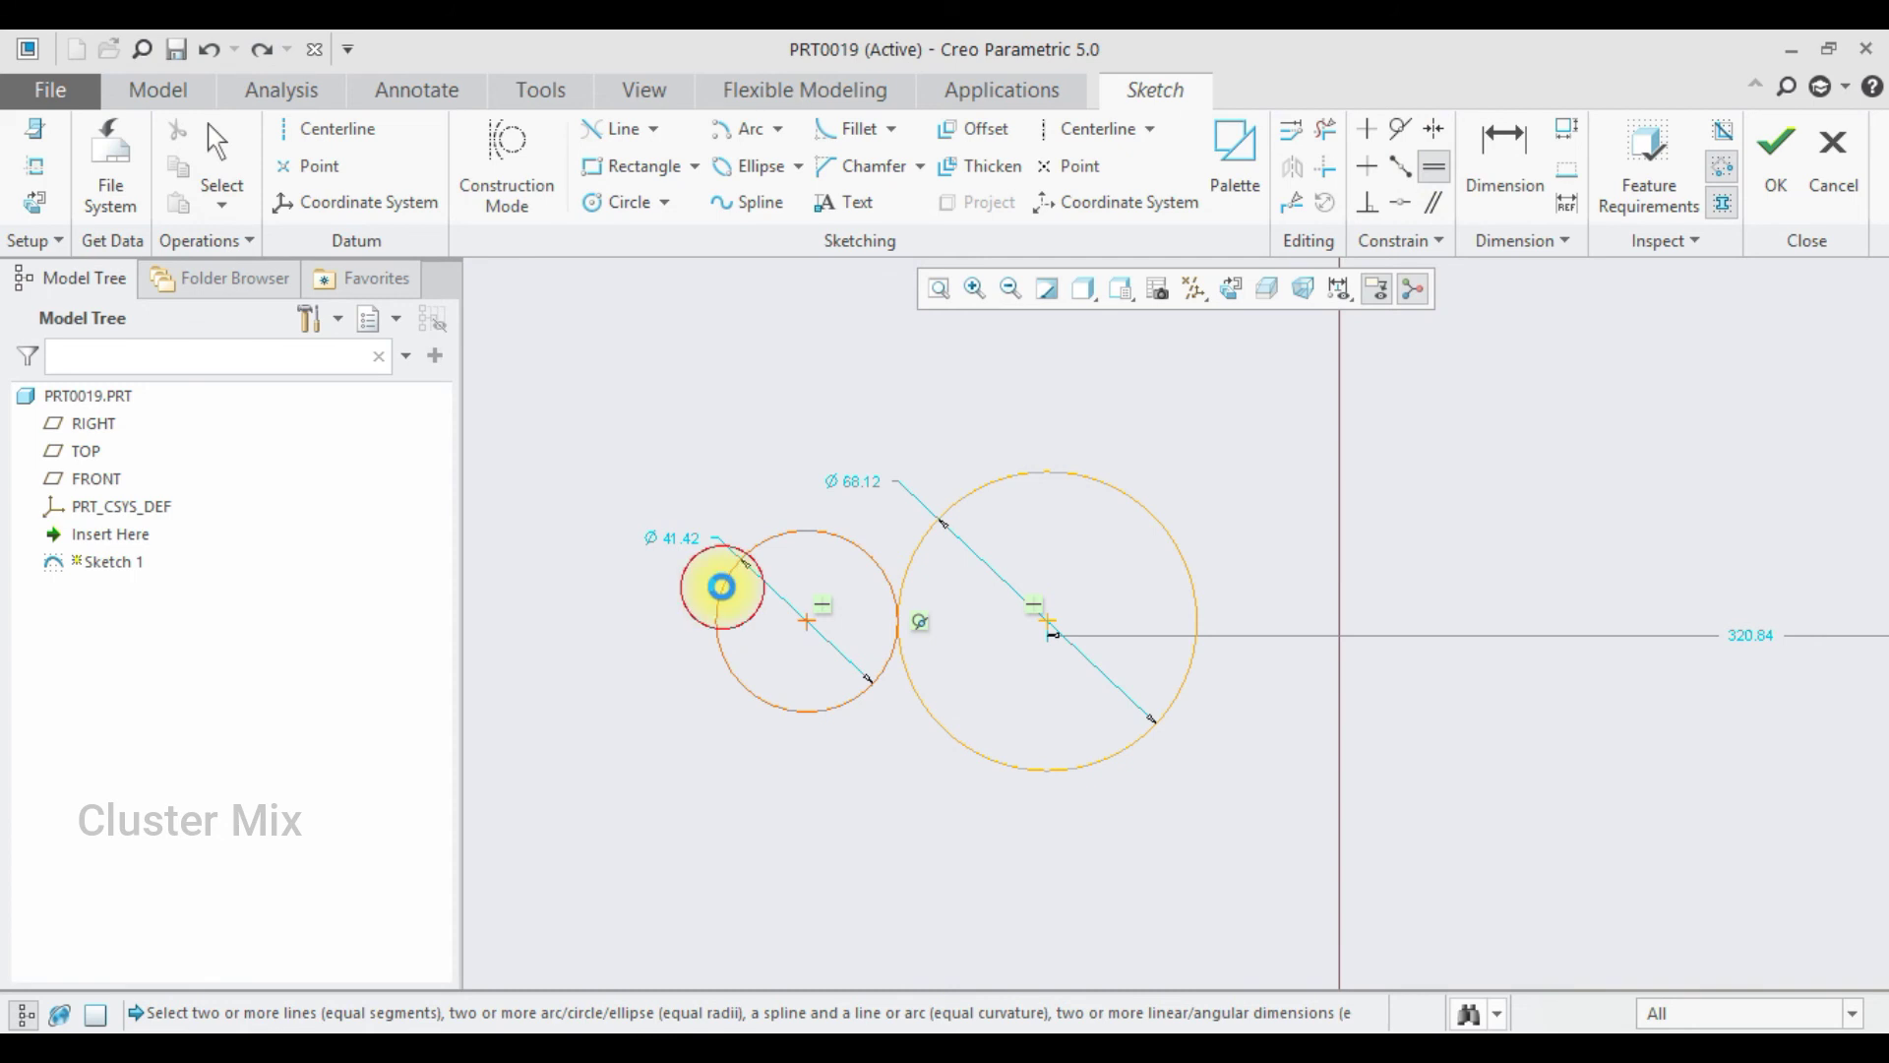
left_click(974, 494)
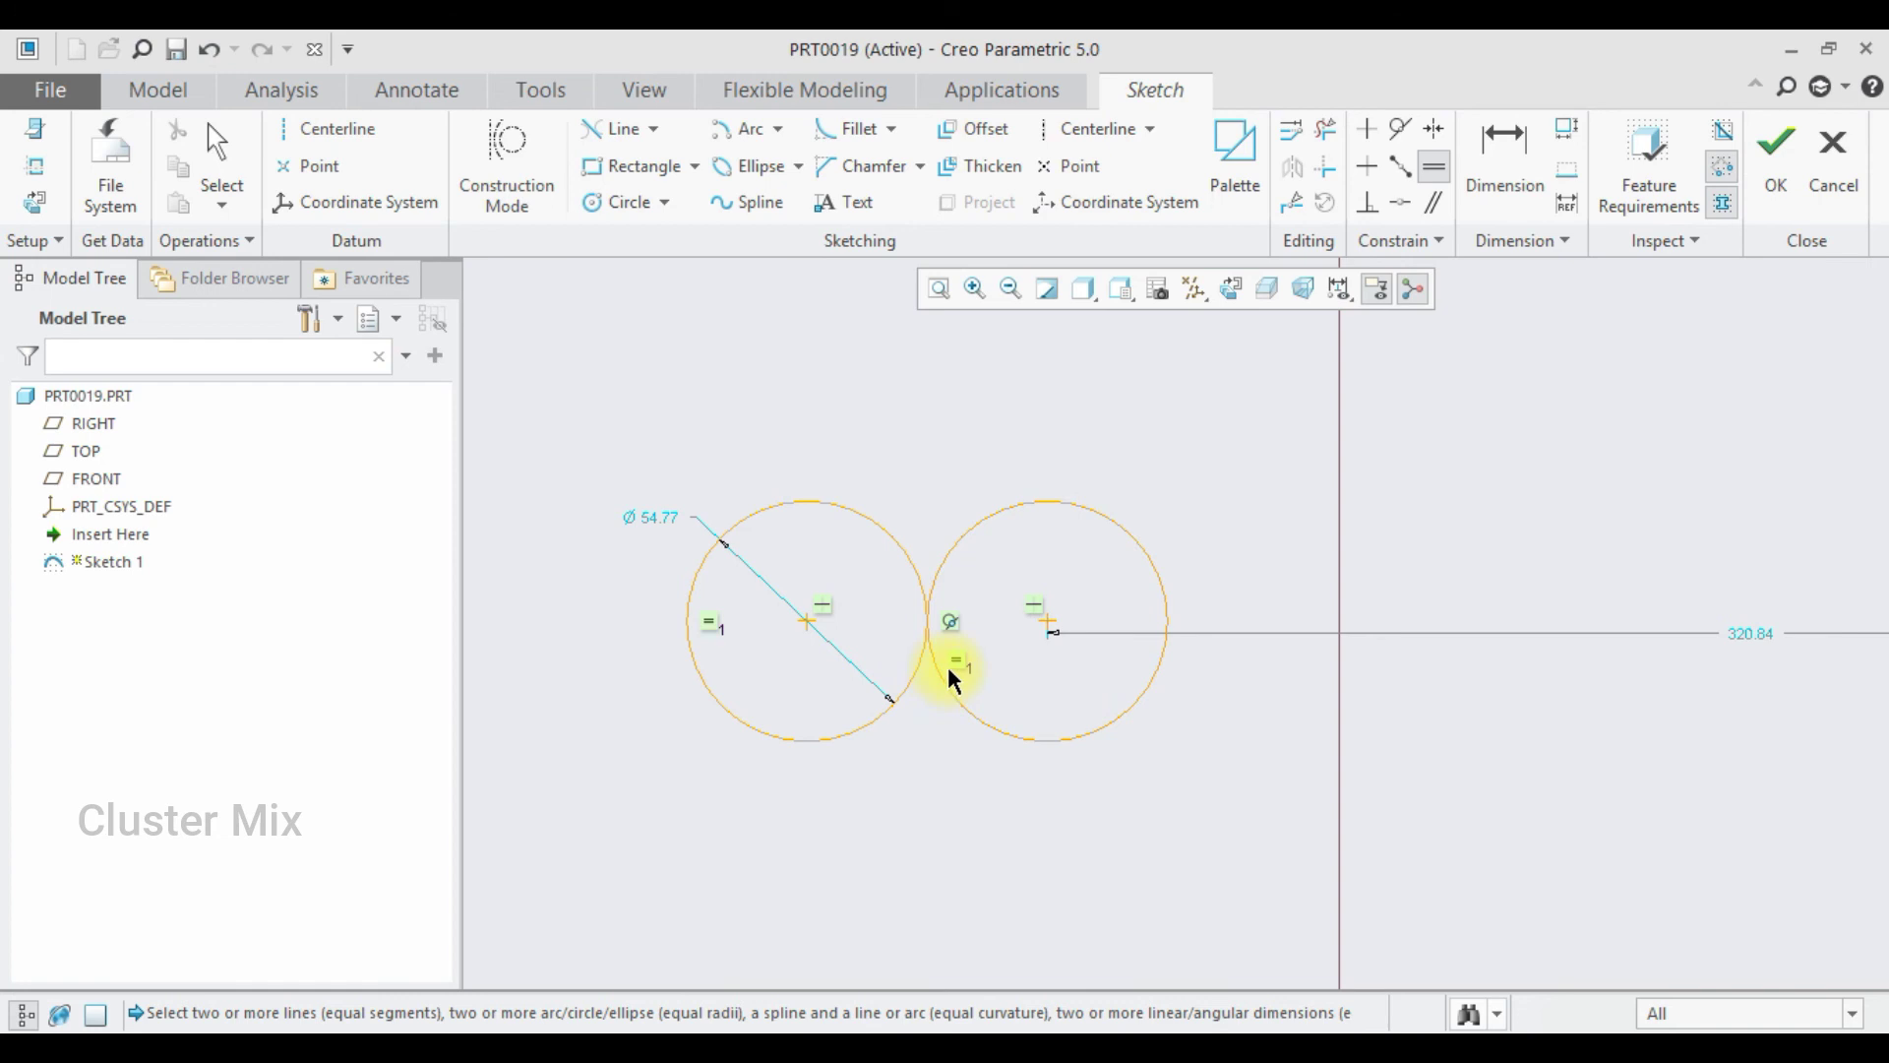
scroll(947, 663, "up", 5)
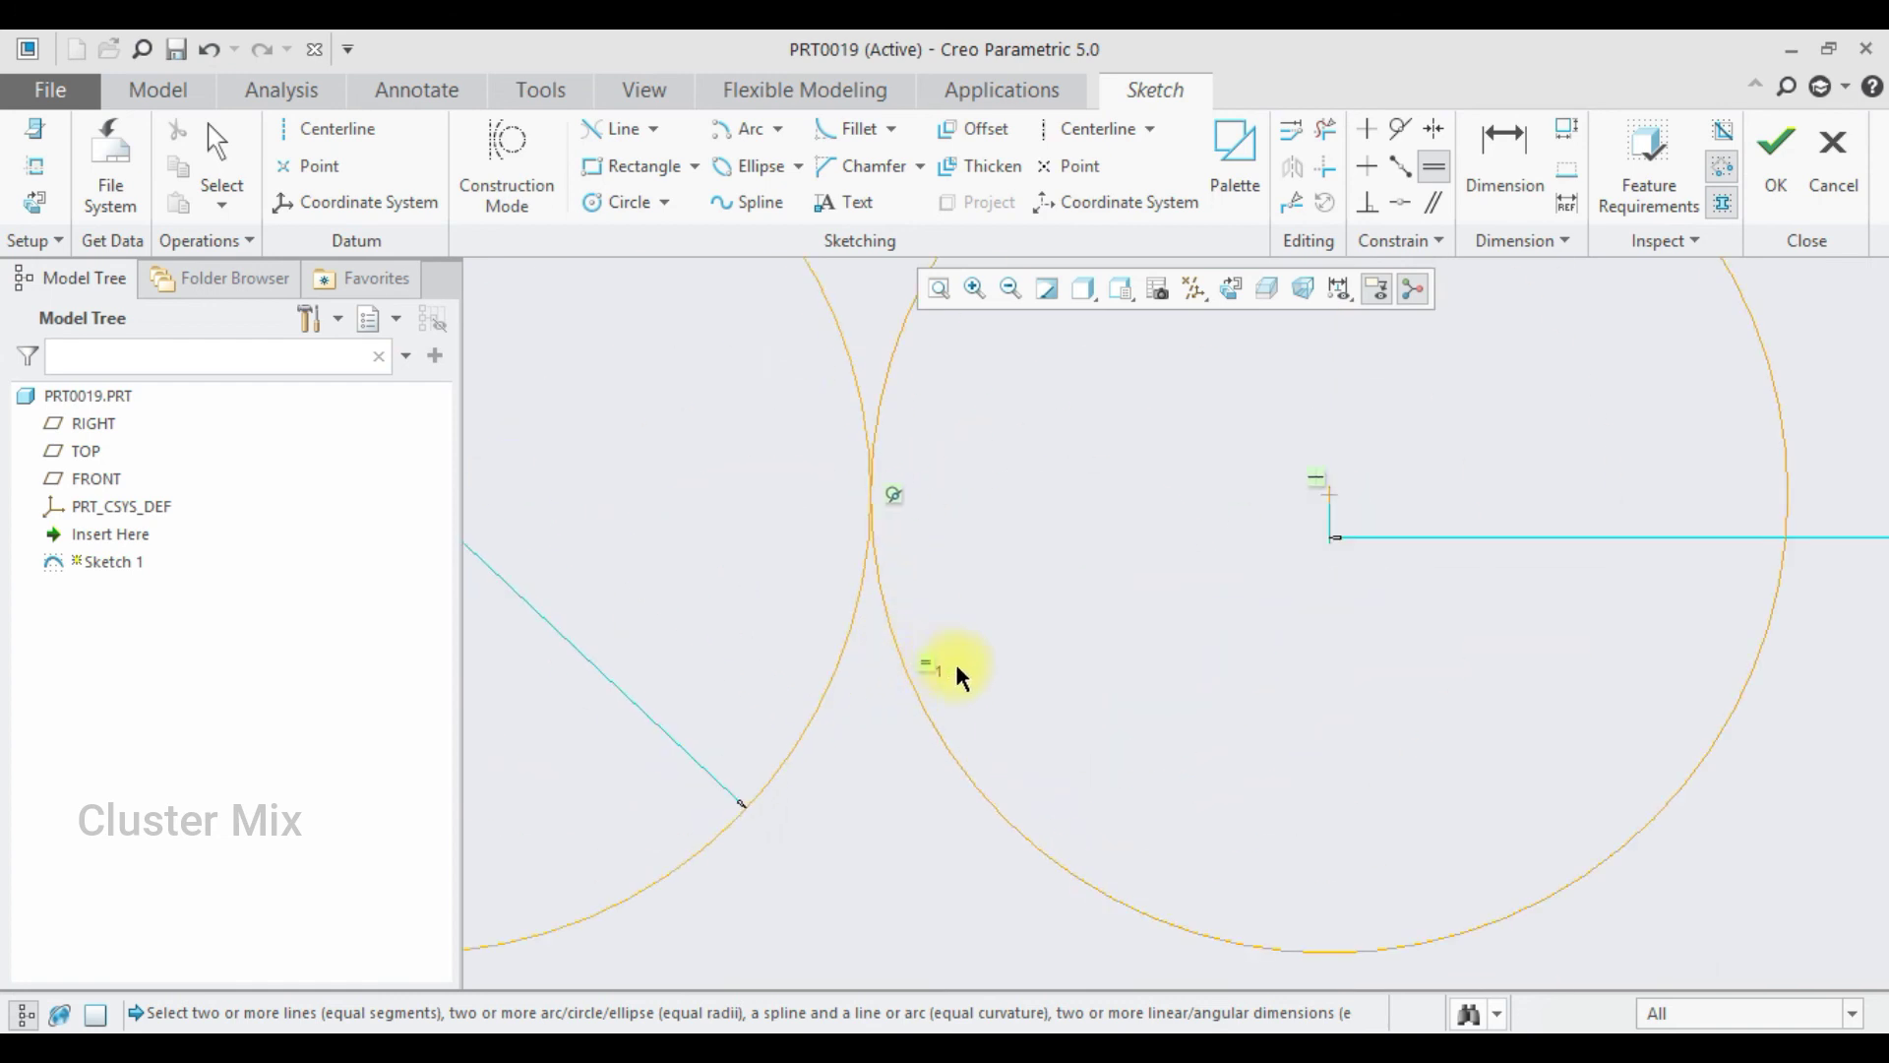
scroll(1001, 646, "down", 5)
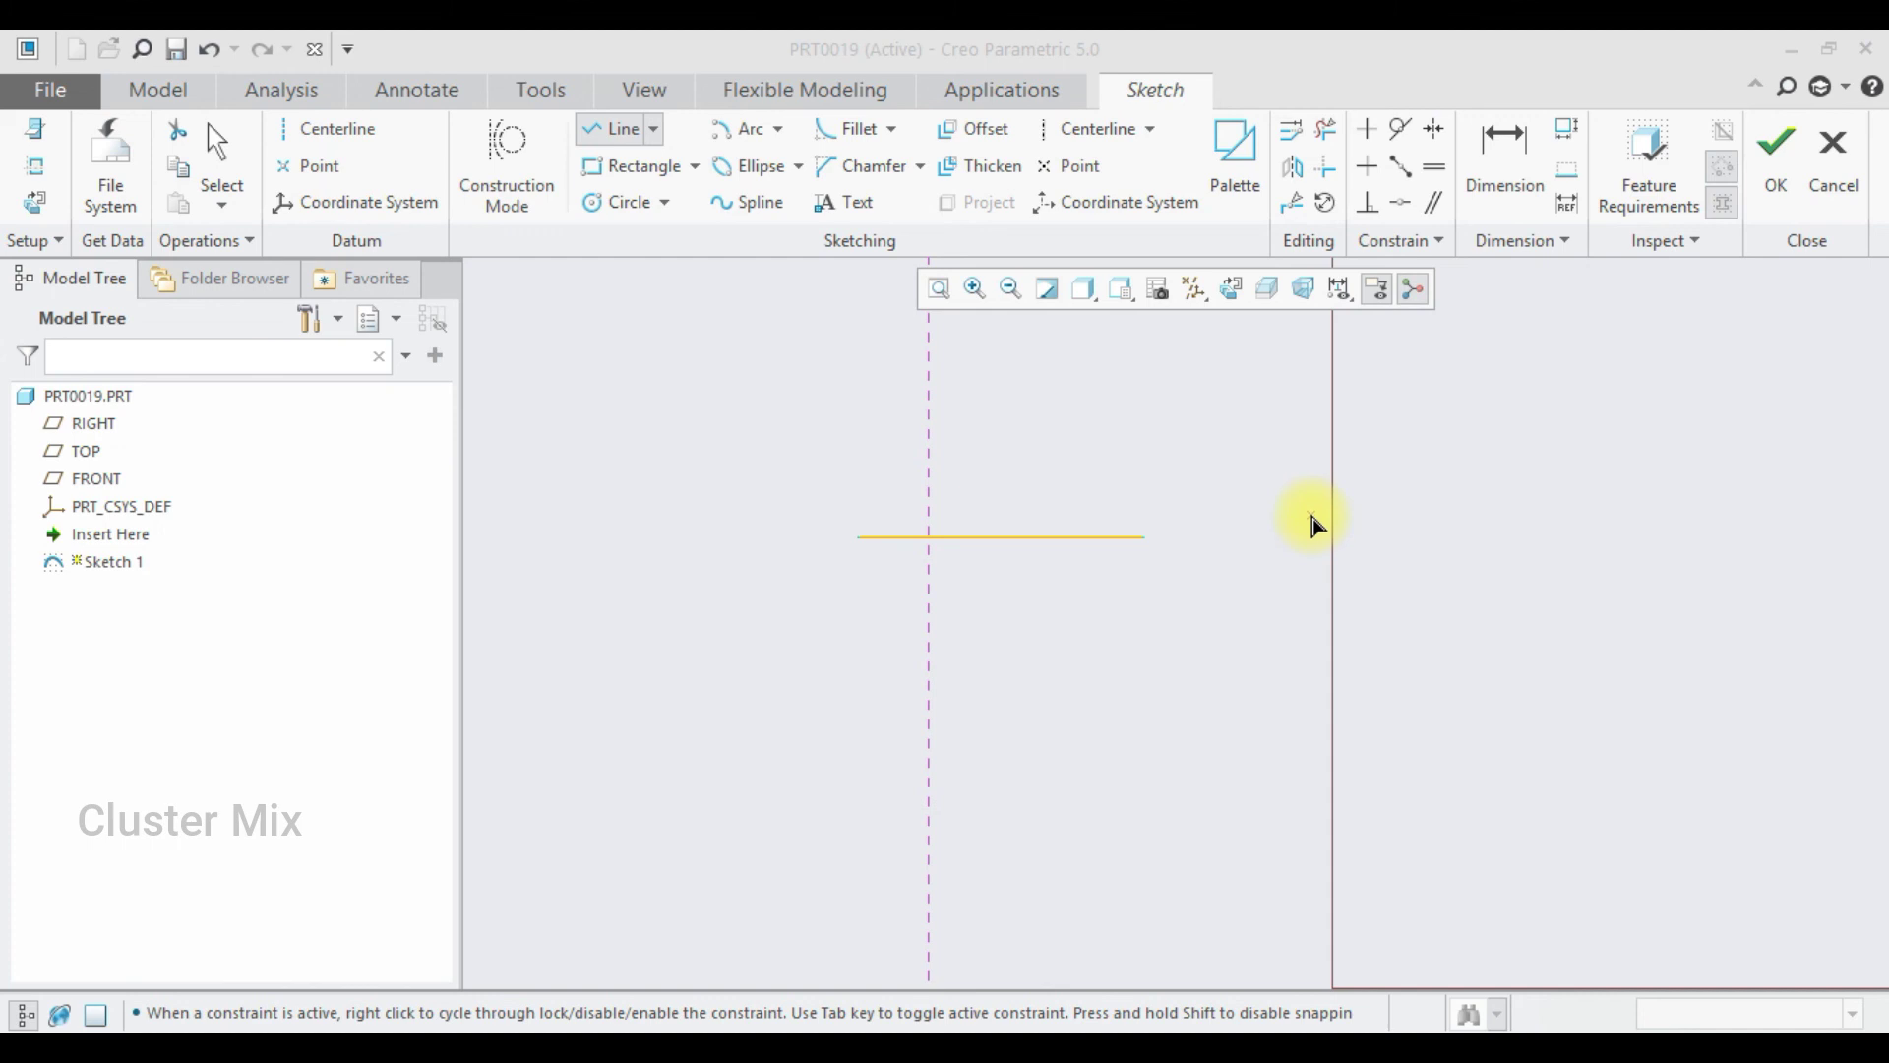
left_click(1437, 148)
left_click(864, 544)
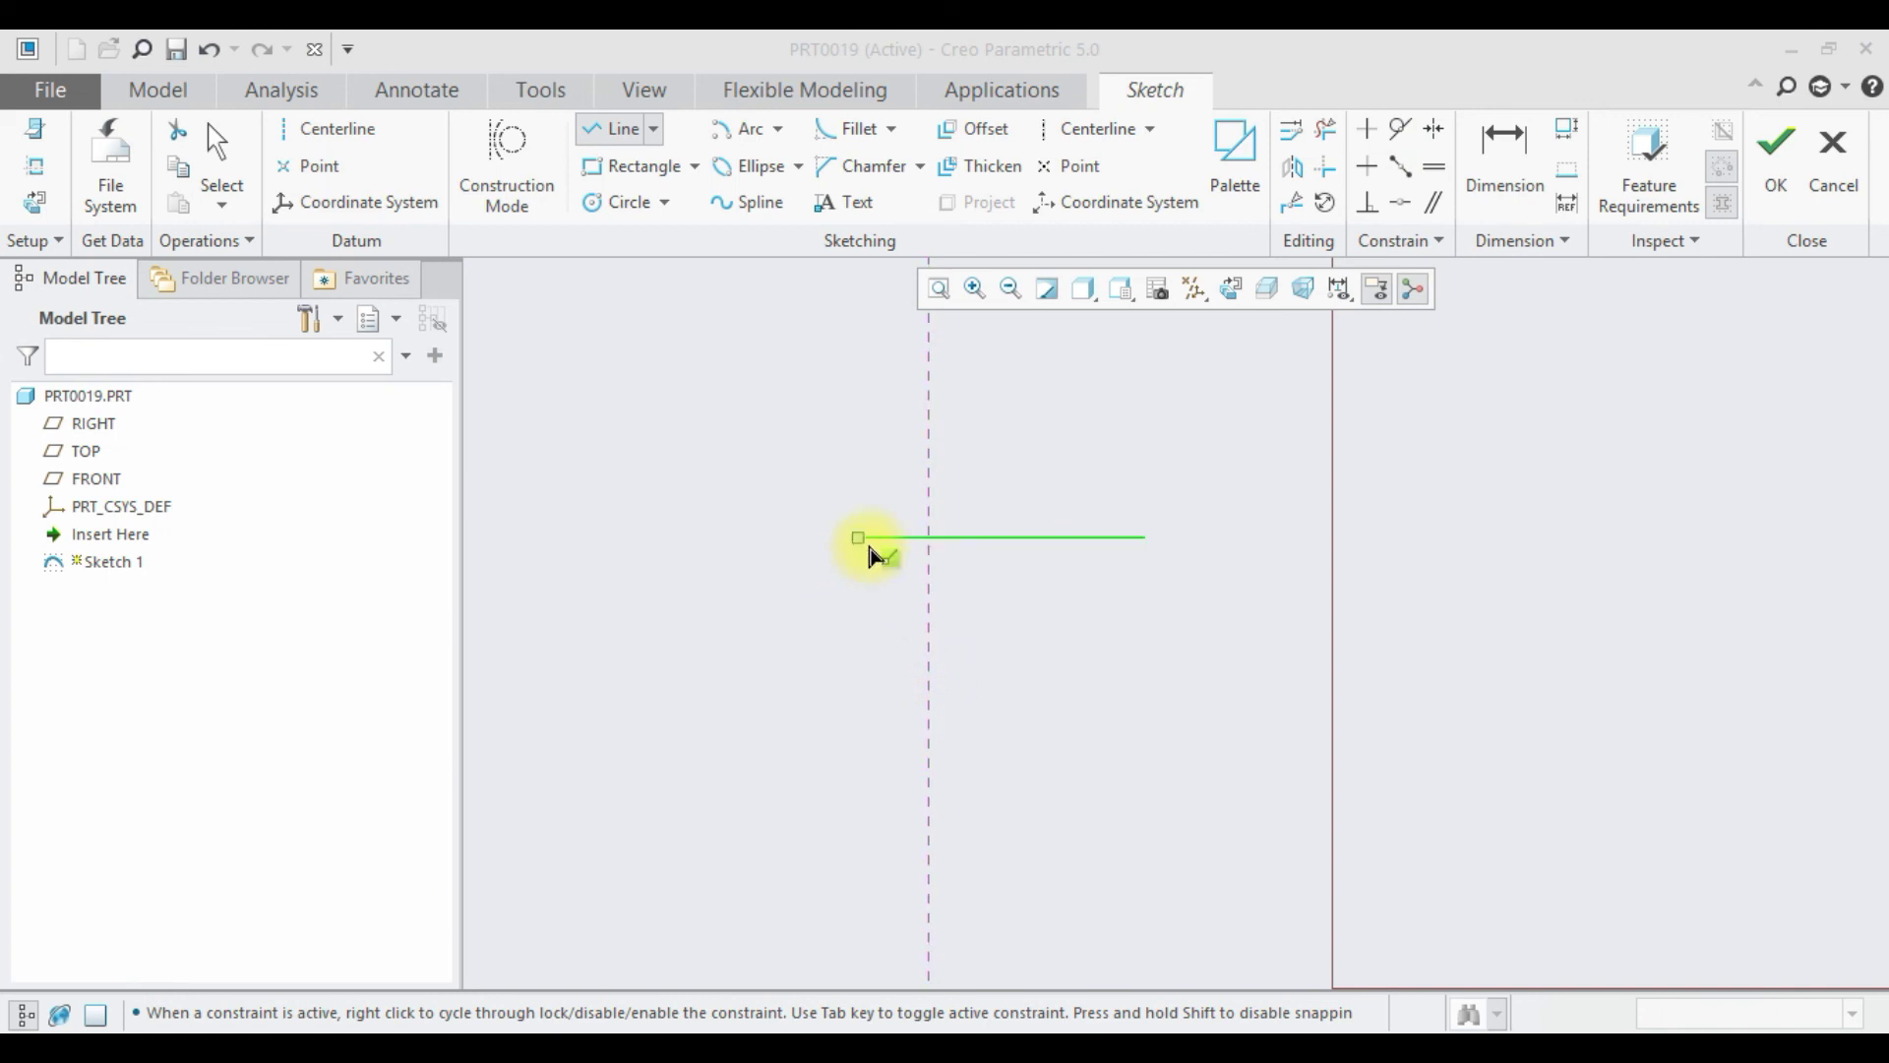
left_click(992, 539)
left_click(879, 541)
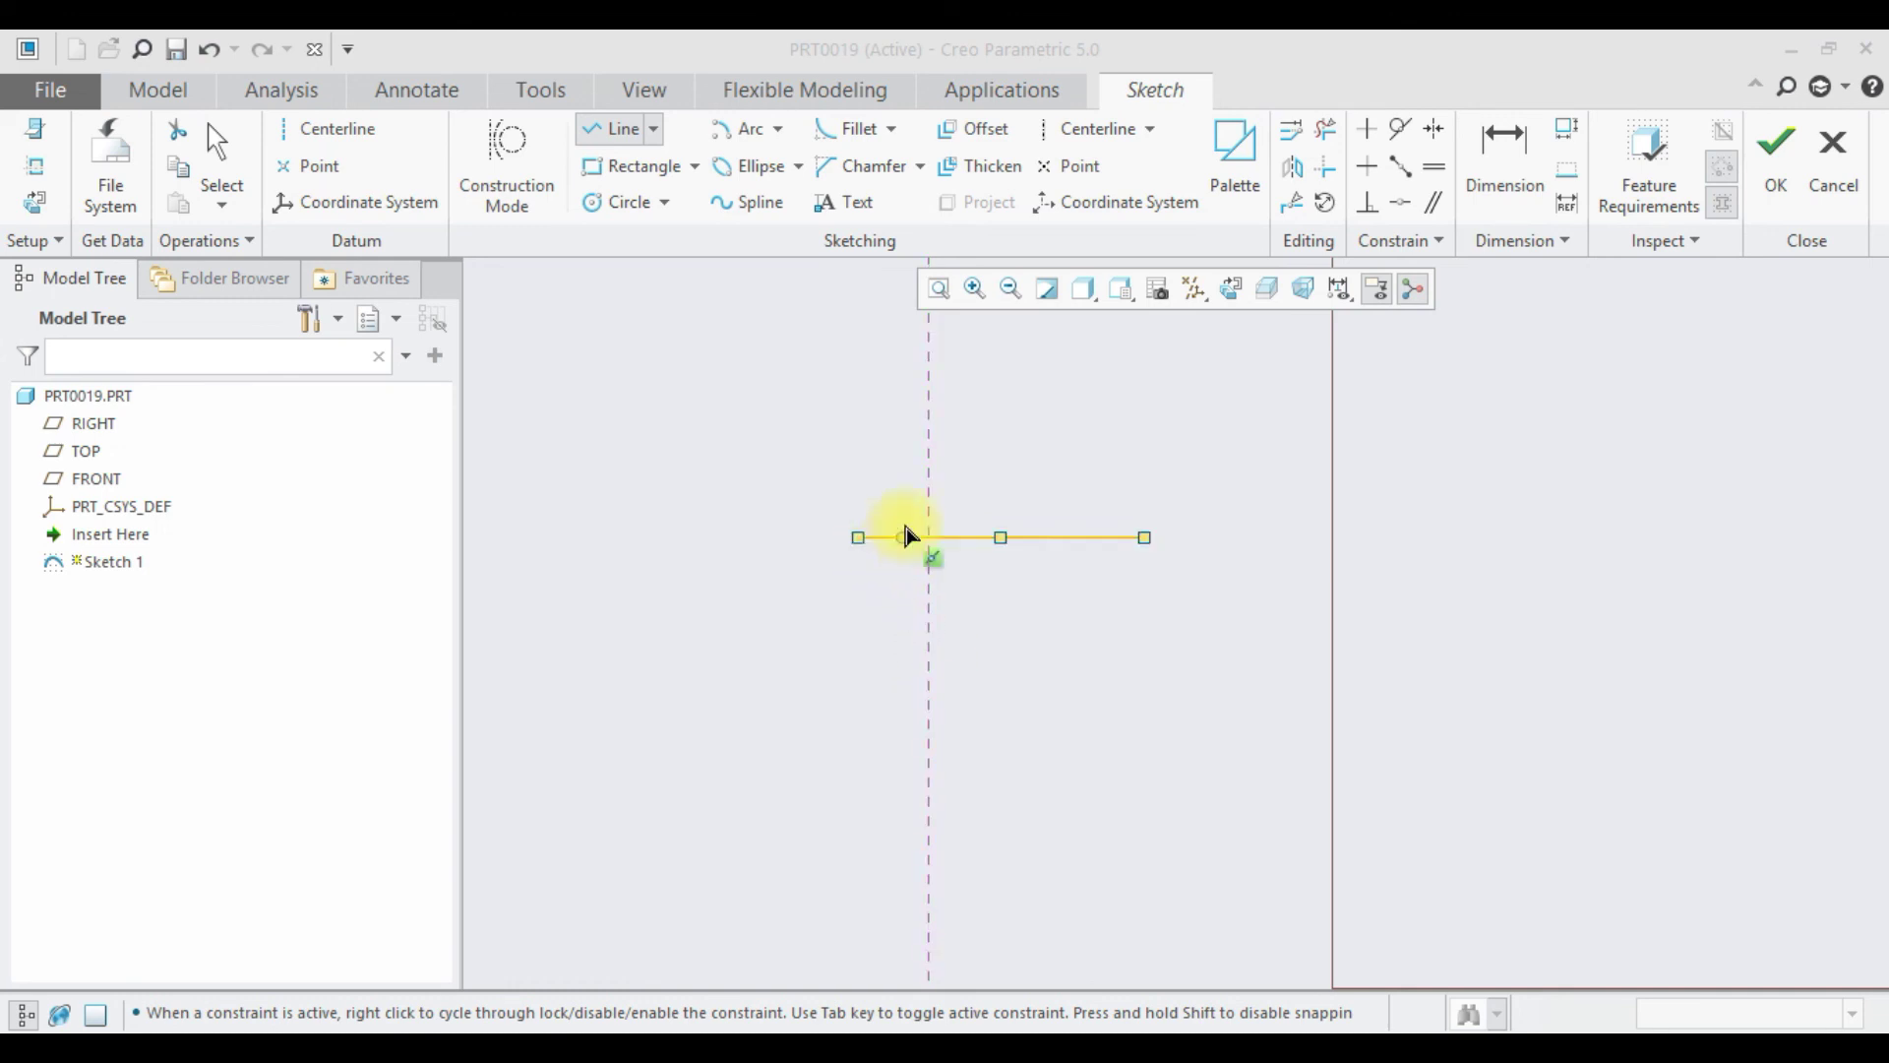
left_click(991, 538)
Constrain the 81.29 line's endpoints symmetric about the vertical centerline.
left_click(1434, 128)
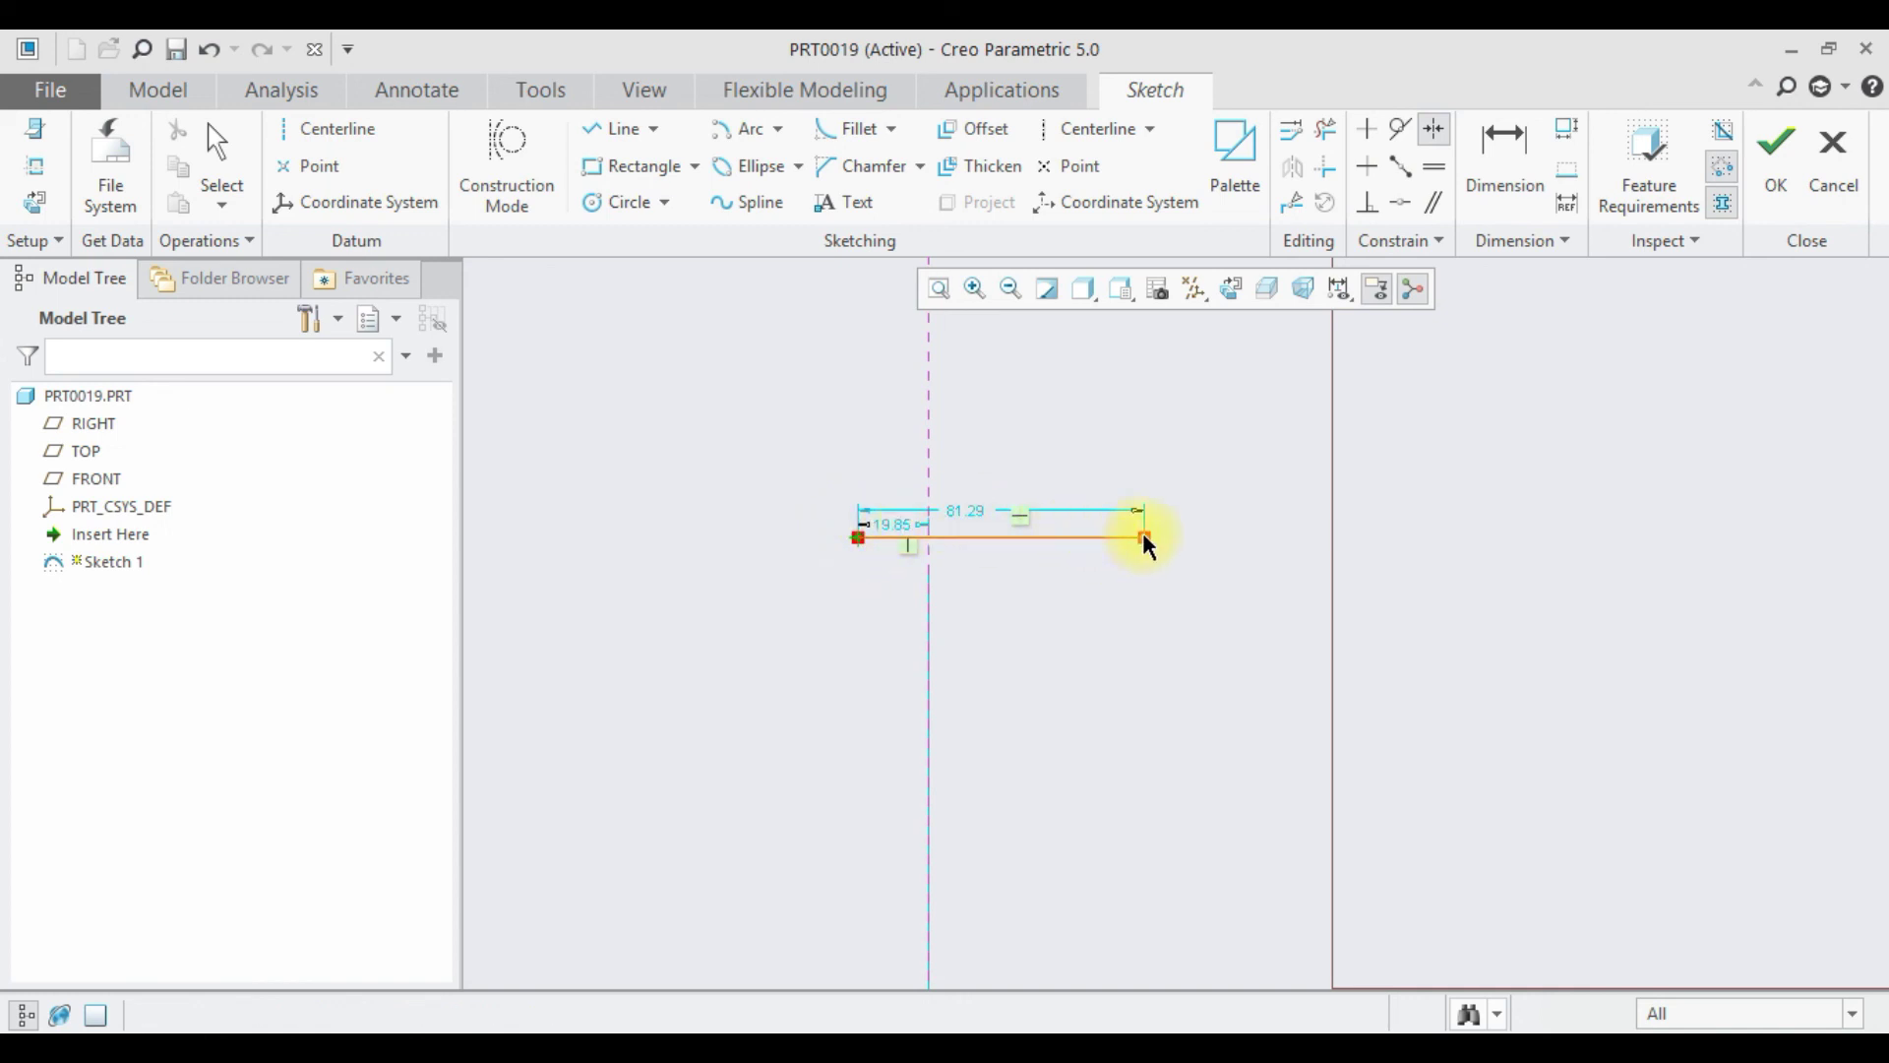
left_click(928, 455)
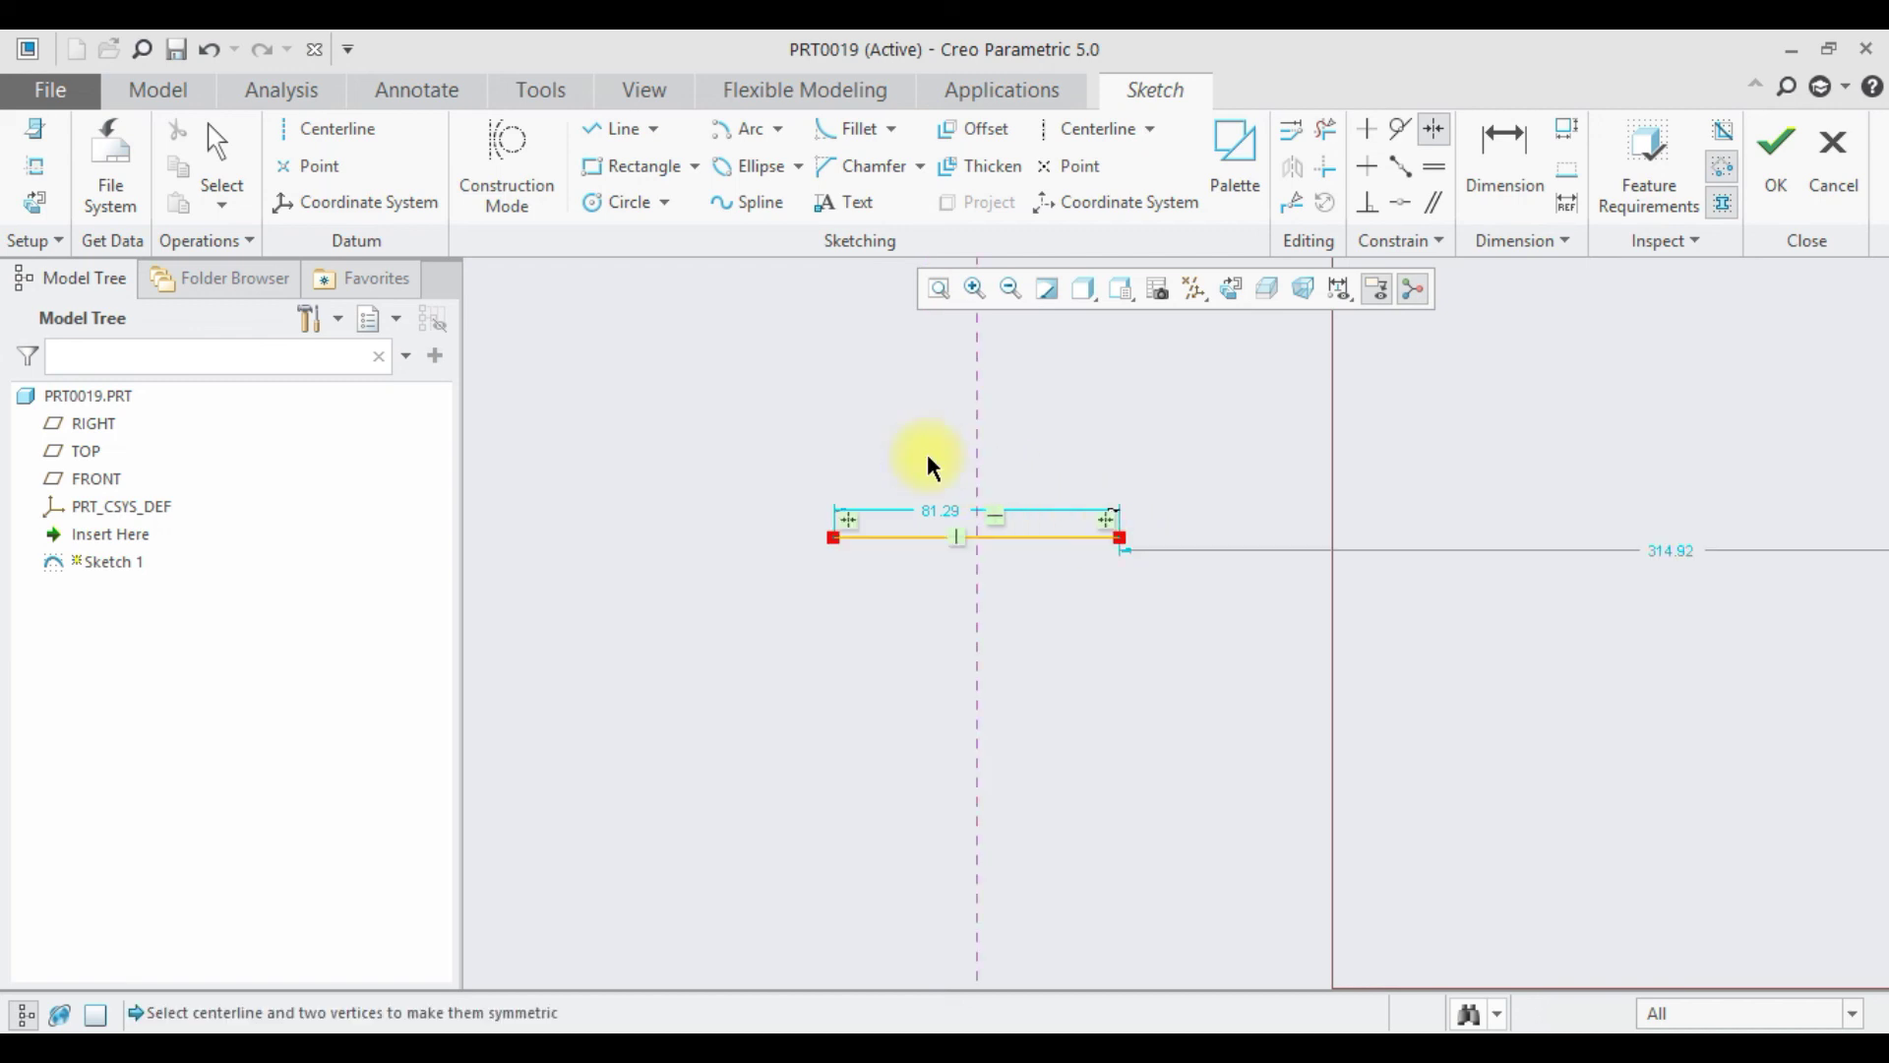